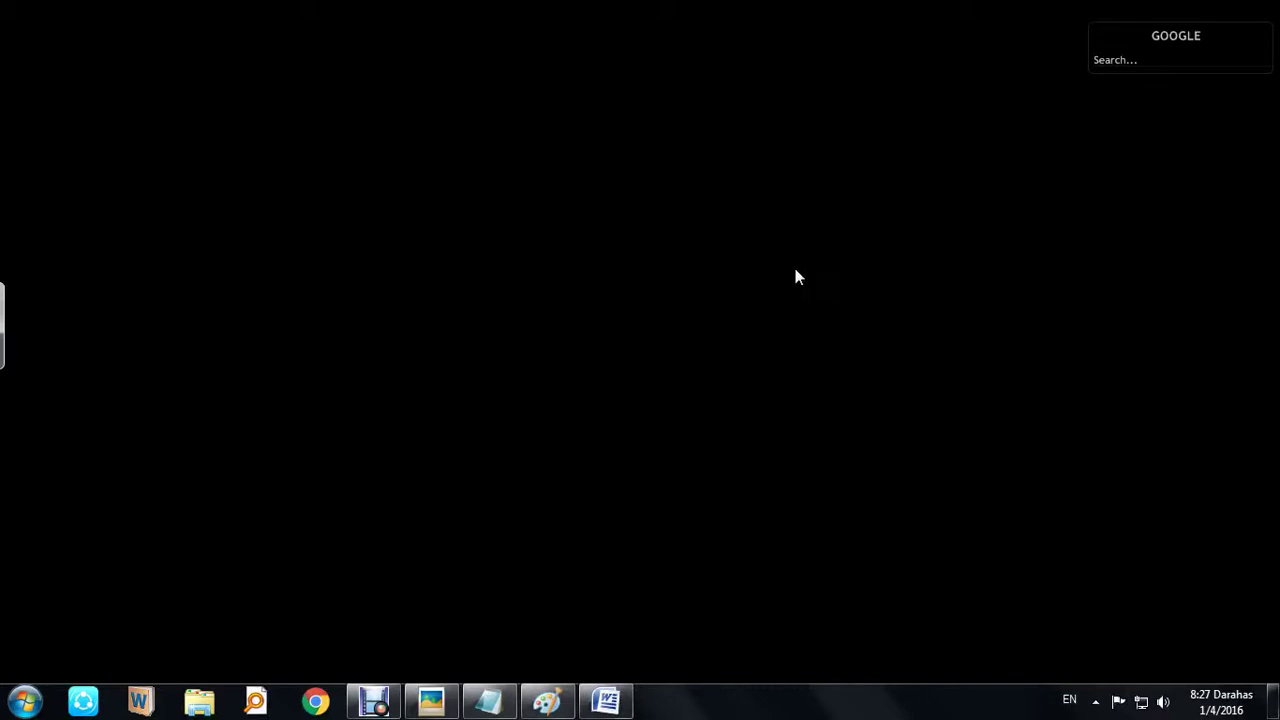
Refresh the desktop, restore and reposition the Notepad topic list, then minimize it
{"action": "right_click", "coordinate": [752, 308]}
{"action": "left_click", "coordinate": [794, 362]}
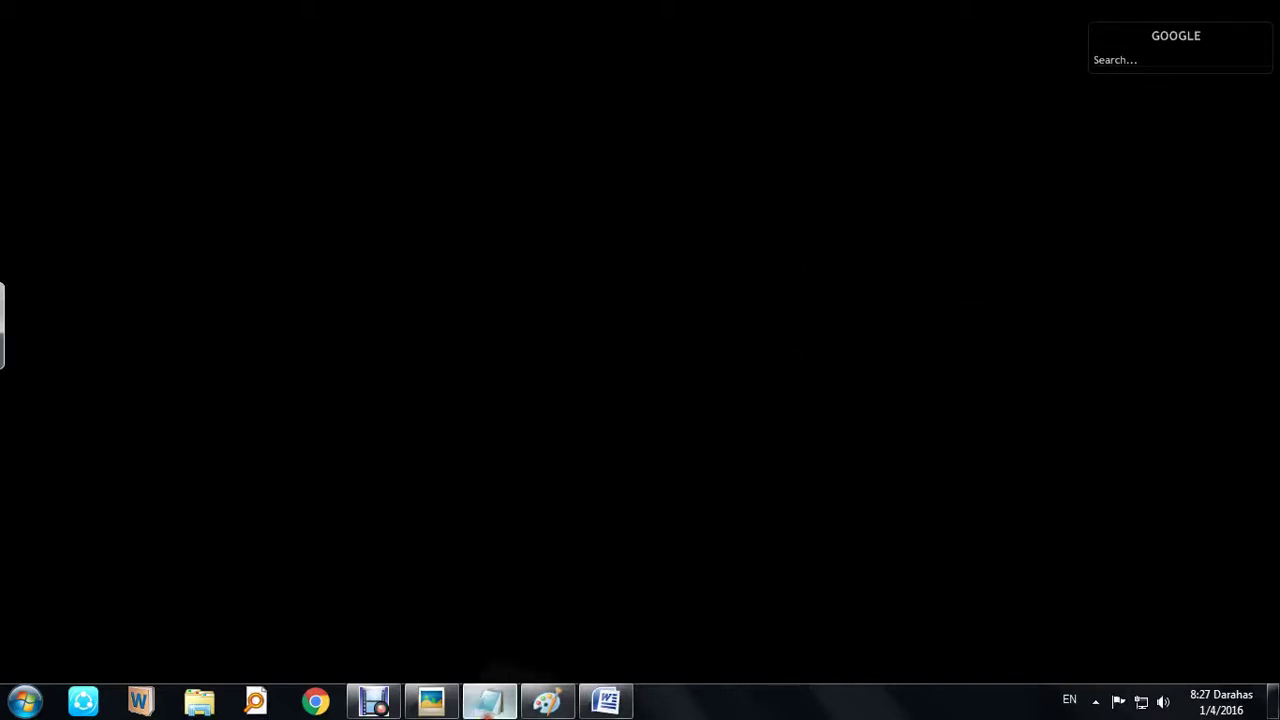
{"action": "left_click", "coordinate": [488, 700]}
{"action": "left_click_drag", "start_coordinate": [737, 102], "coordinate": [720, 45]}
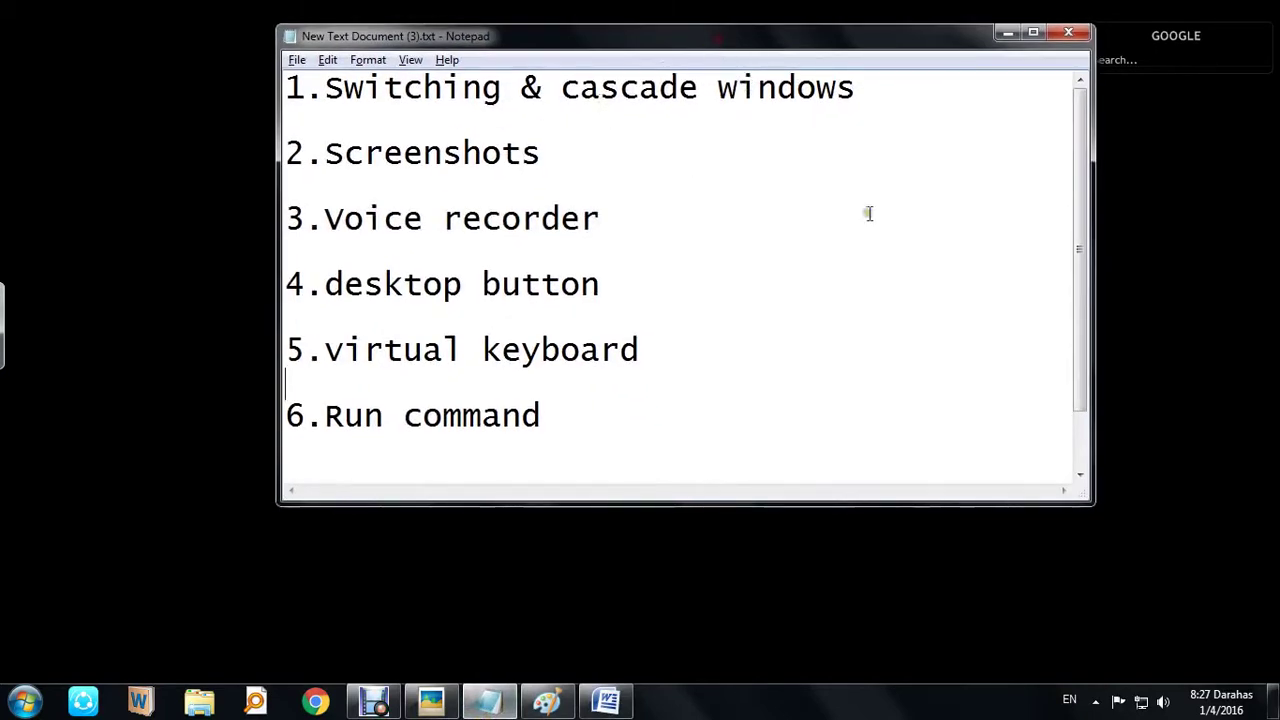
{"action": "left_click_drag", "start_coordinate": [1075, 128], "coordinate": [831, 94]}
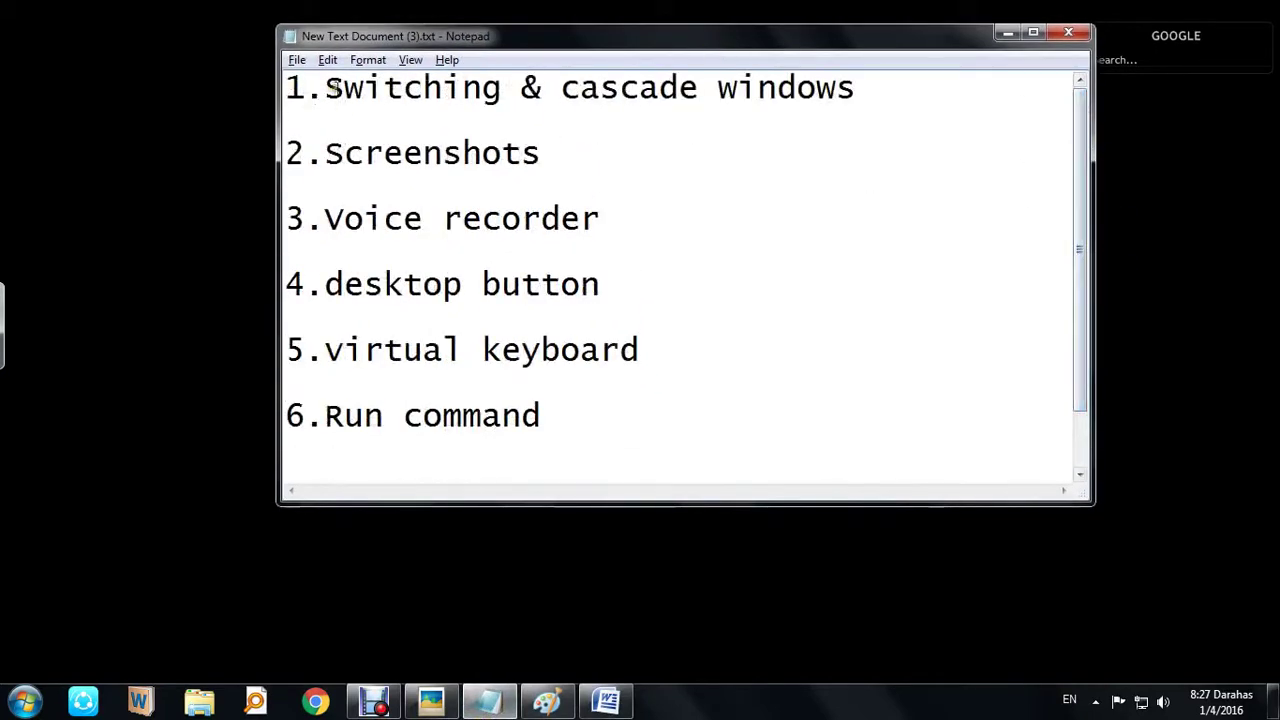
{"action": "left_click_drag", "start_coordinate": [335, 88], "coordinate": [400, 509]}
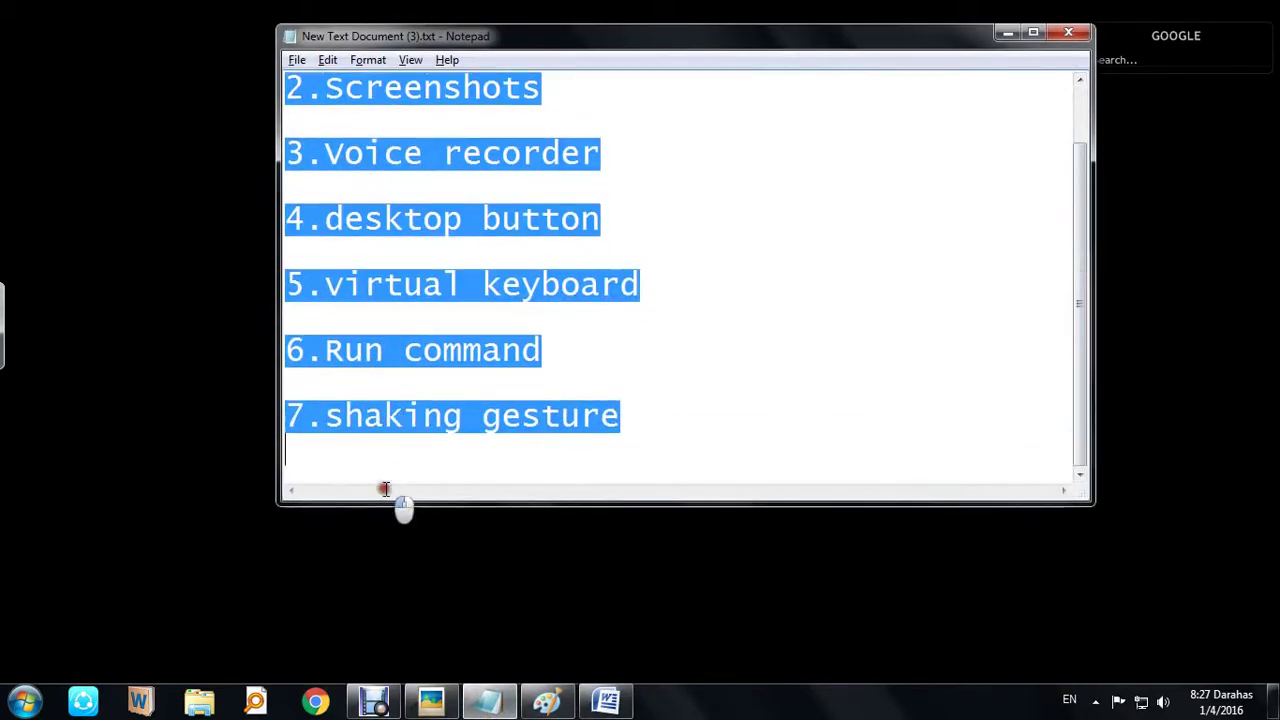
{"action": "left_click", "coordinate": [1007, 38]}
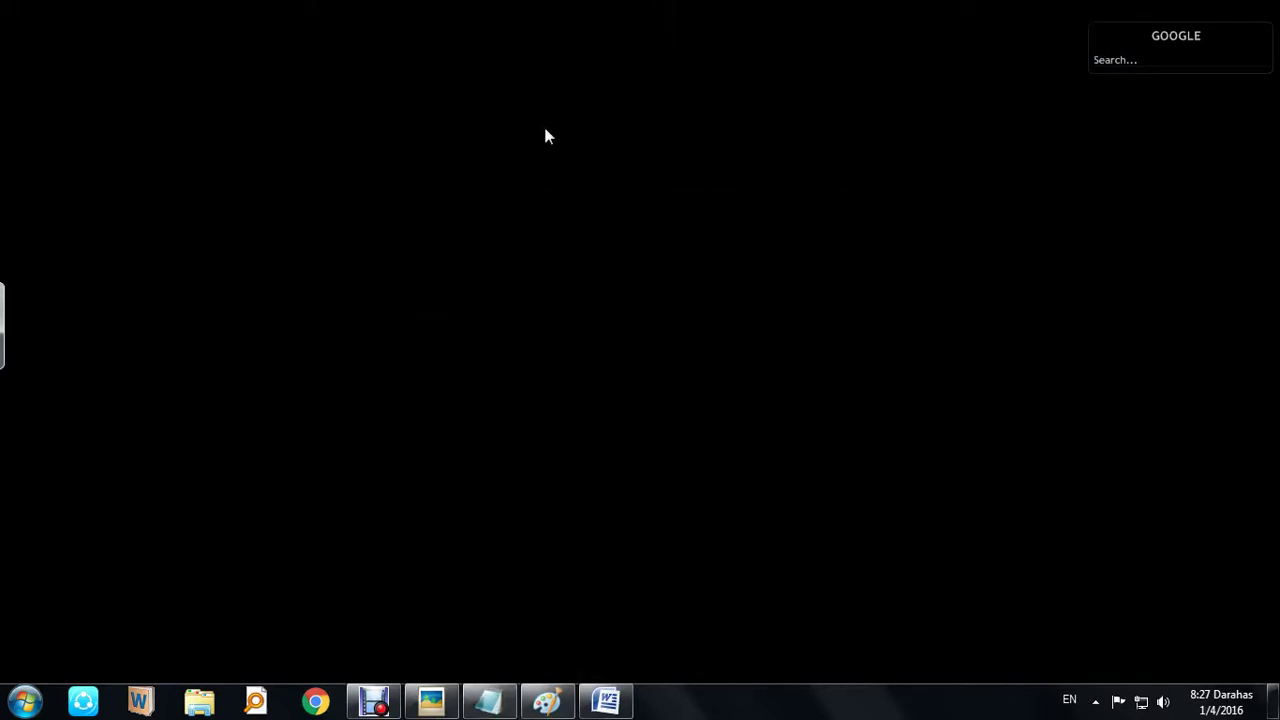
Refresh the desktop, review the Notepad topic list, then minimize it and refresh again
{"action": "right_click", "coordinate": [545, 130]}
{"action": "left_click", "coordinate": [611, 182]}
{"action": "left_click", "coordinate": [499, 699]}
{"action": "scroll", "coordinate": [784, 314], "scroll_direction": "up", "scroll_amount": 1}
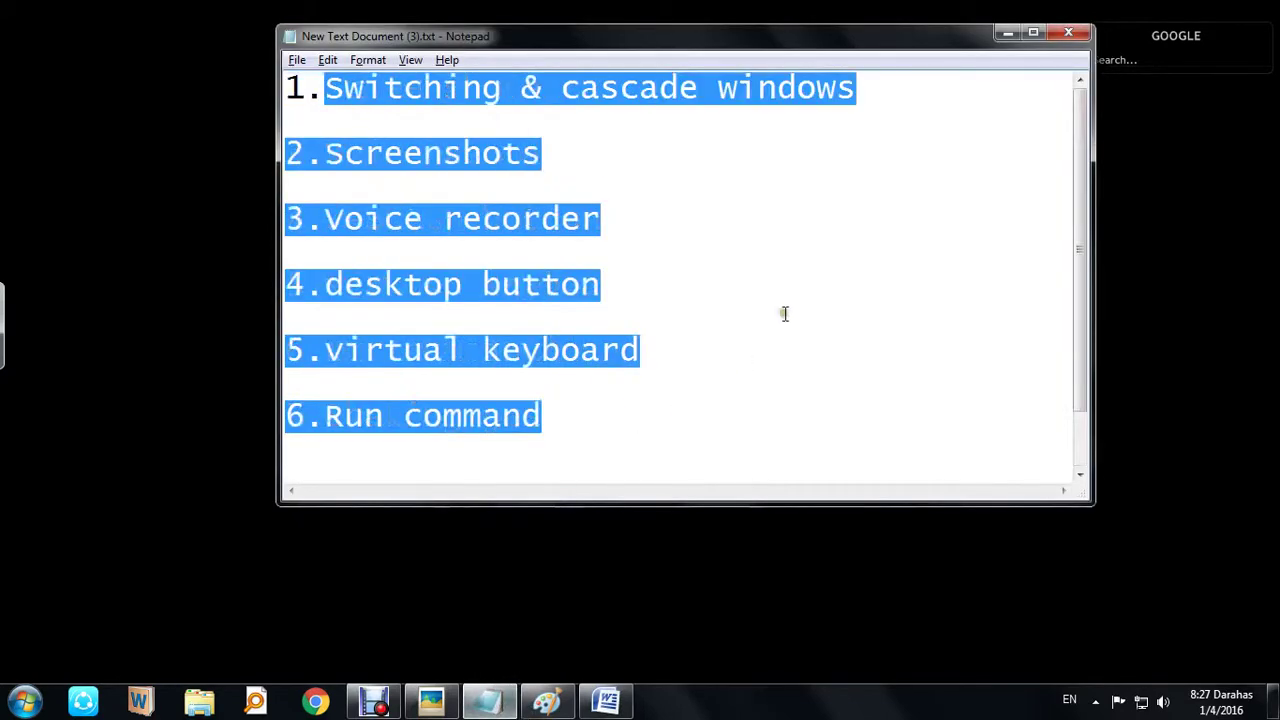
{"action": "left_click", "coordinate": [1007, 33]}
{"action": "right_click", "coordinate": [631, 59]}
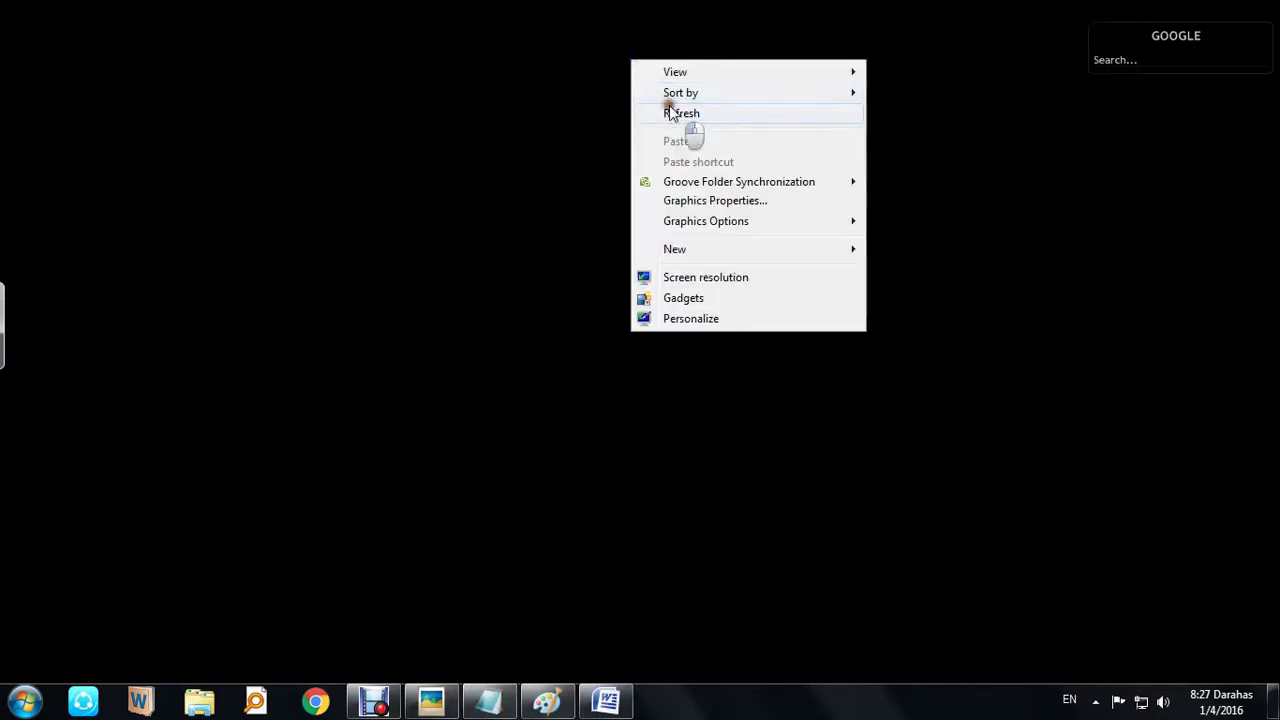
{"action": "left_click", "coordinate": [669, 108]}
Open several Computer windows with Win+E and Ctrl+N, then show the Alt+Tab switcher
{"action": "key", "text": "super+e"}
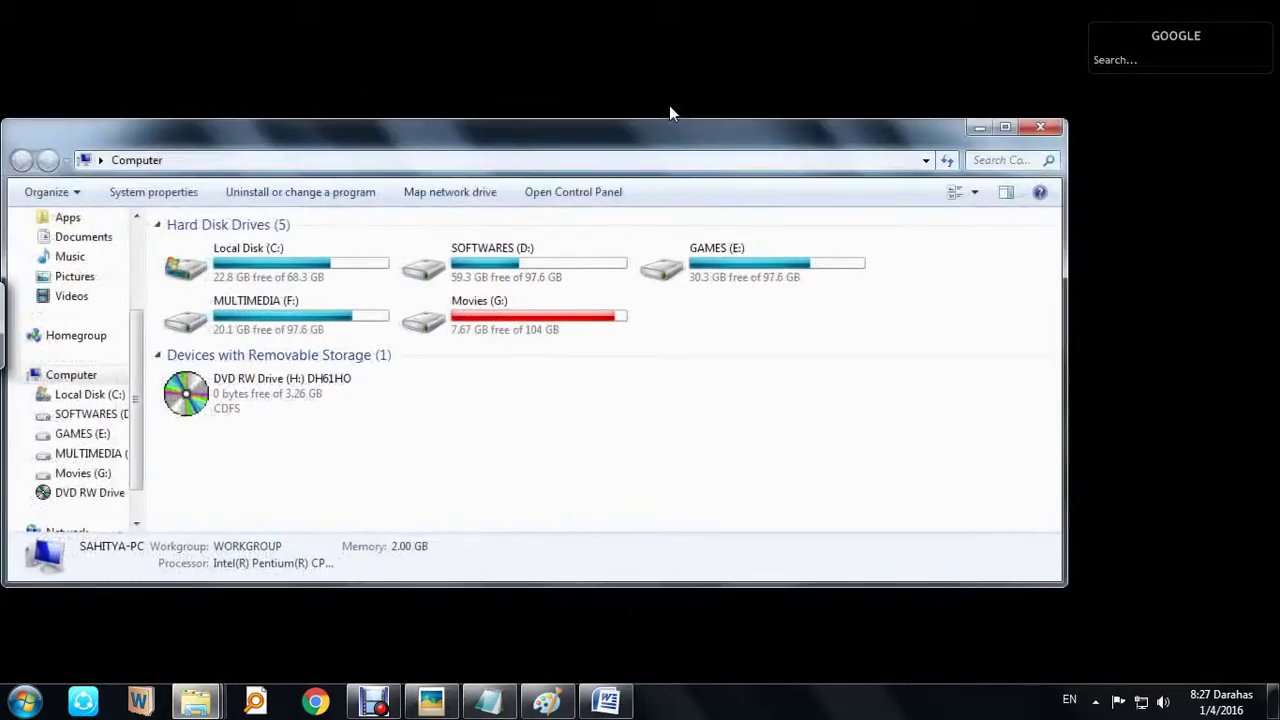
{"action": "key", "text": "ctrl+n"}
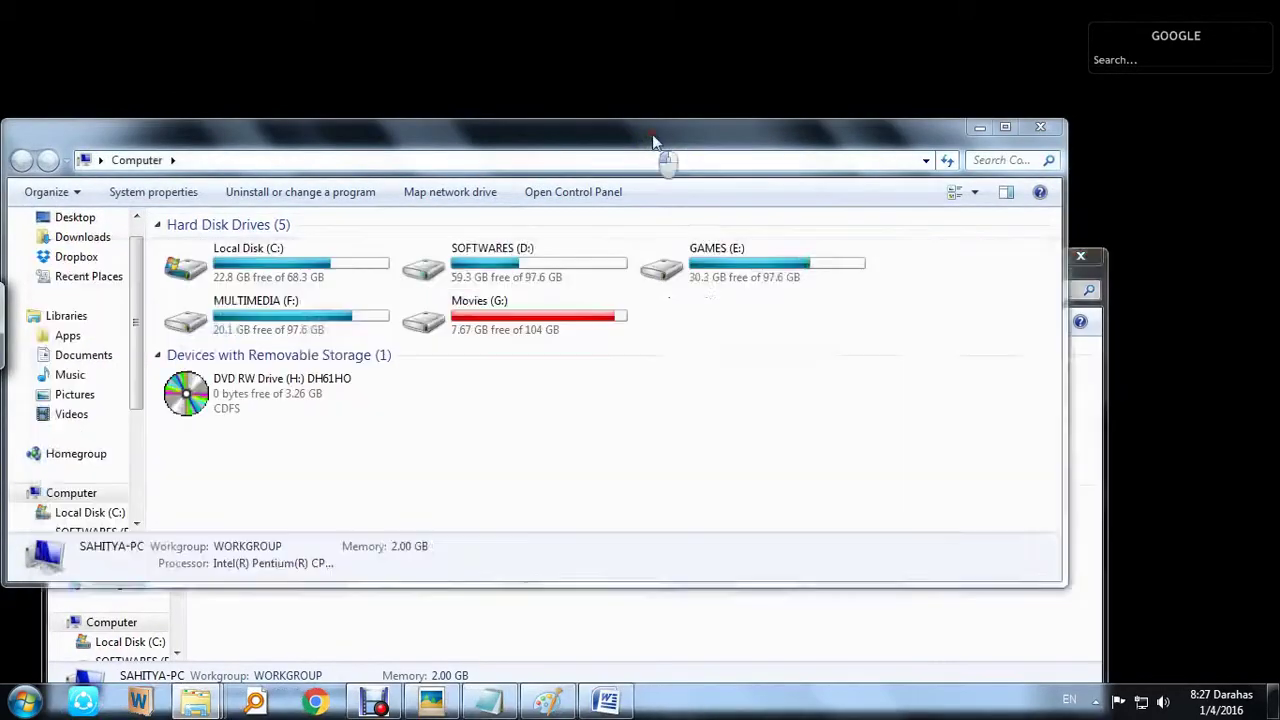
{"action": "key", "text": "ctrl+n"}
{"action": "key", "text": "ctrl+n"}
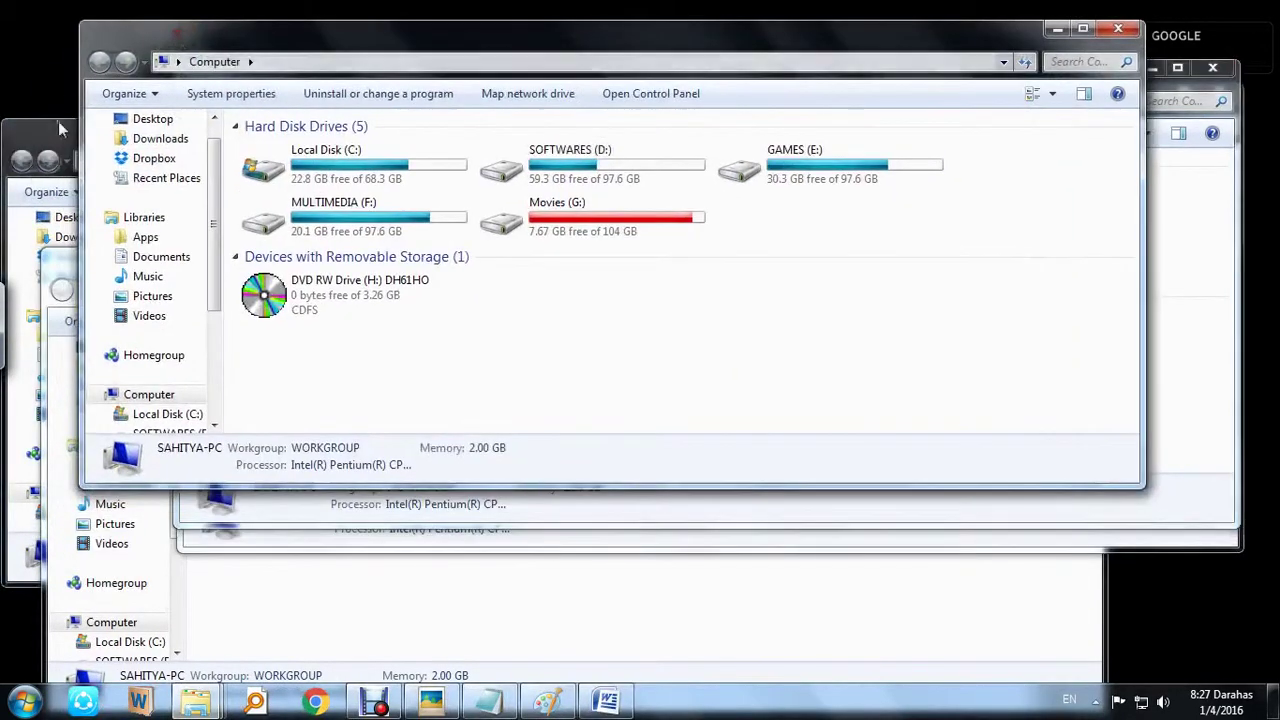
{"action": "key", "text": "ctrl+n"}
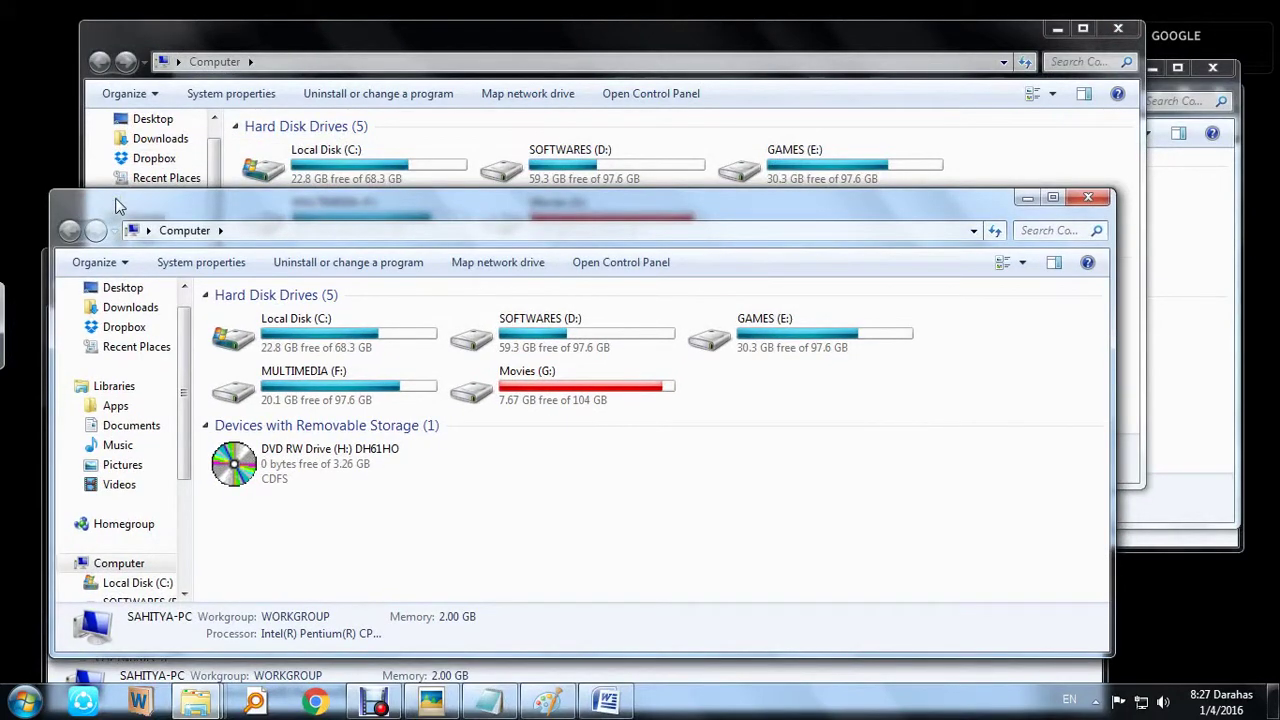
{"action": "key", "text": "alt+Tab"}
{"action": "key", "text": "alt+Tab"}
{"action": "key", "text": "alt+Tab"}
{"action": "key", "text": "alt+Tab"}
{"action": "key", "text": "alt+Tab"}
{"action": "key", "text": "alt+Tab"}
{"action": "key", "text": "alt+Tab"}
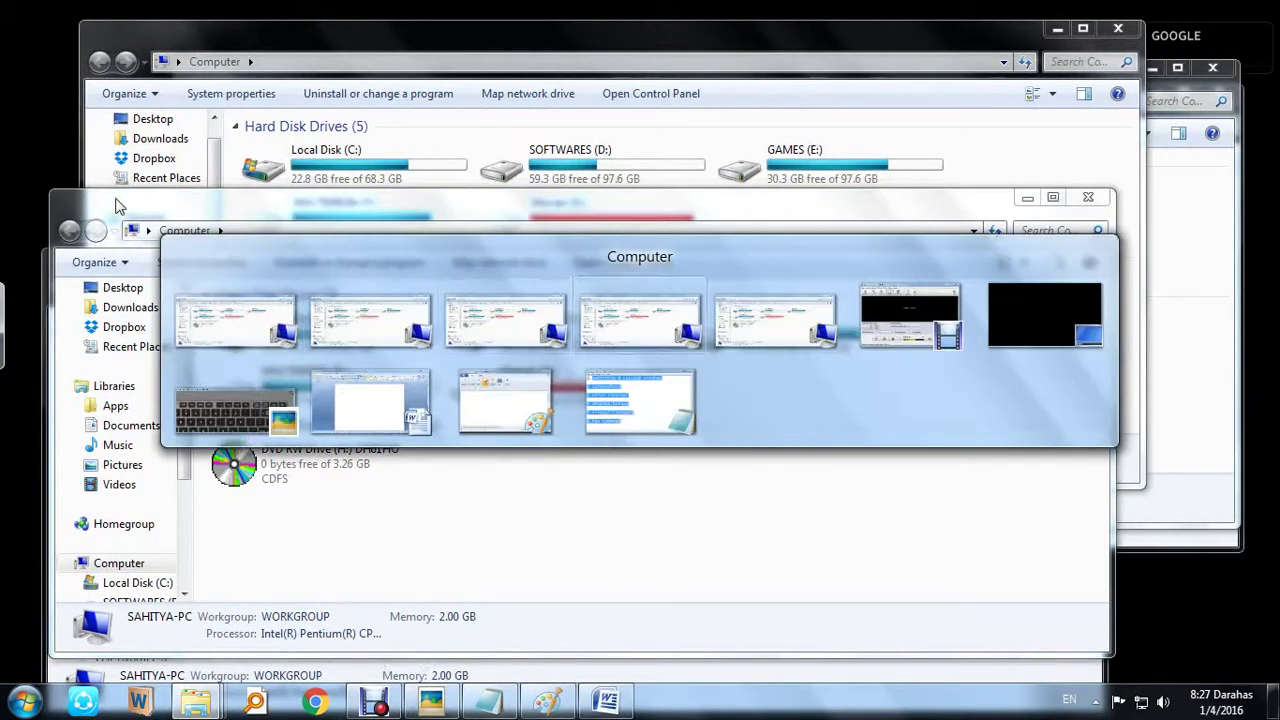
Alt+Tab to the Notepad topic list, then on to a different Computer window
{"action": "key", "text": "alt+Tab"}
{"action": "key", "text": "alt+Tab"}
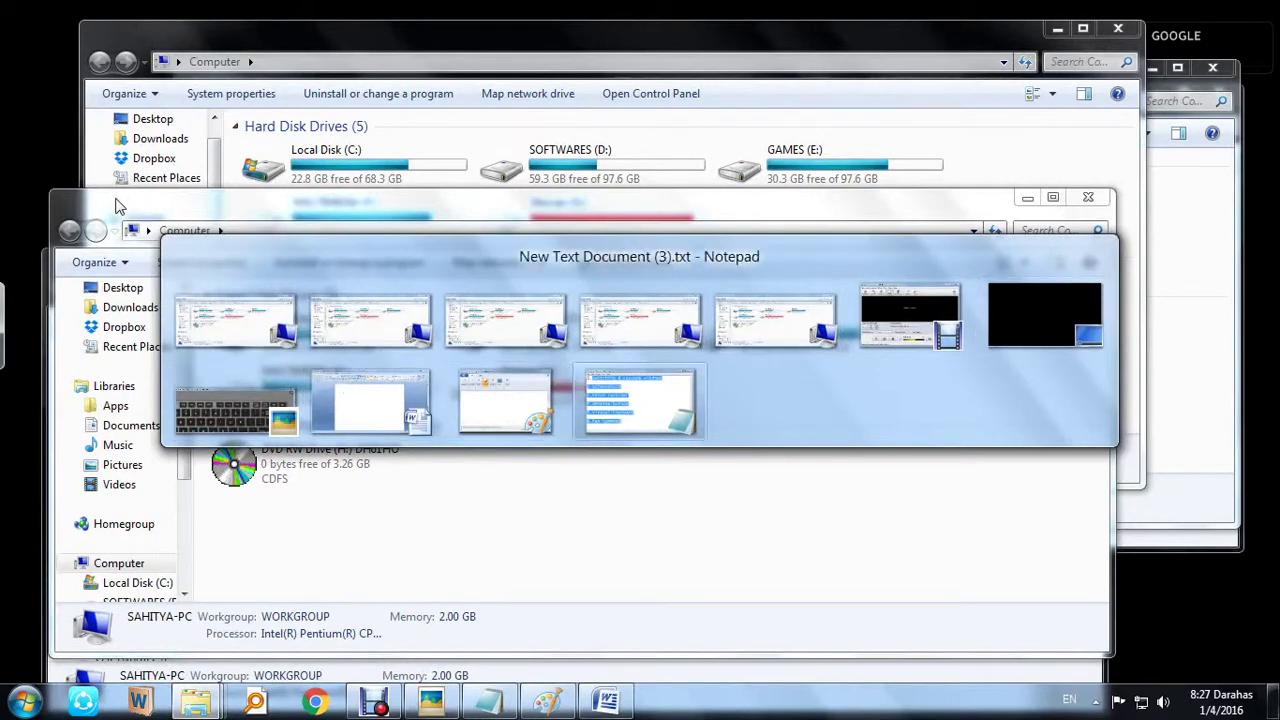
{"action": "key", "text": "alt+Tab"}
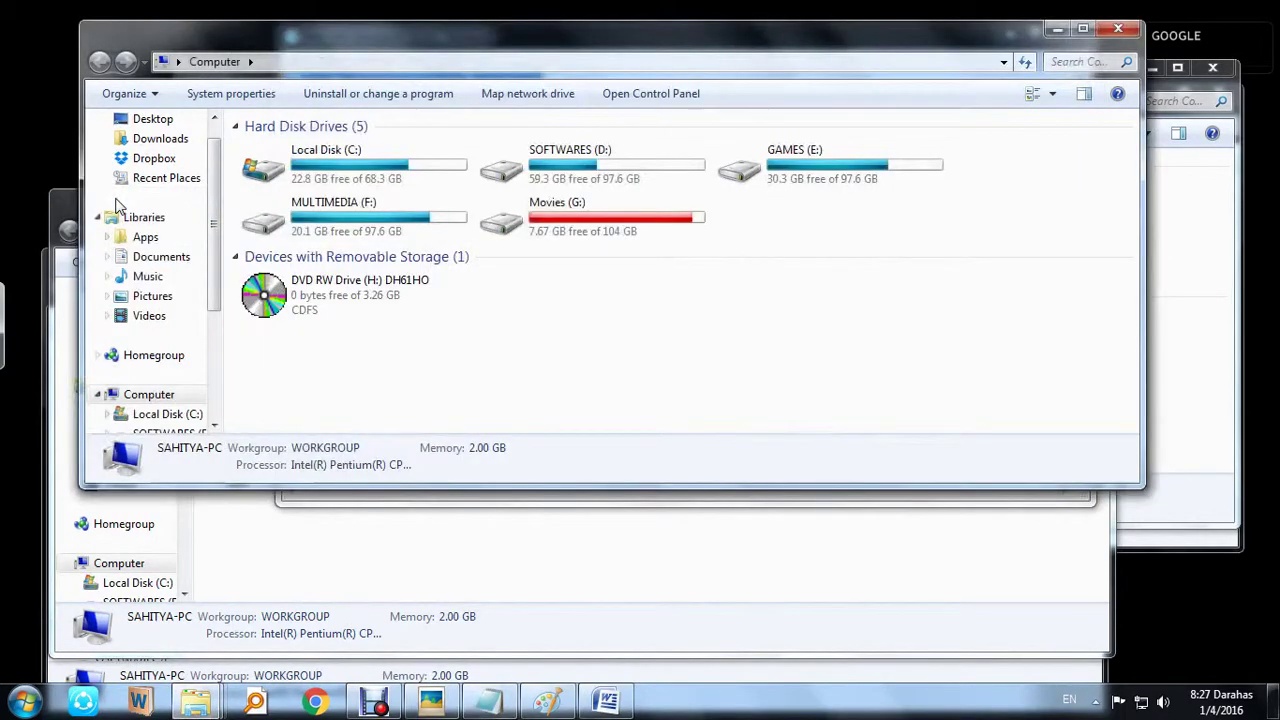
{"action": "key", "text": "alt+Tab"}
{"action": "key", "text": "alt+Tab"}
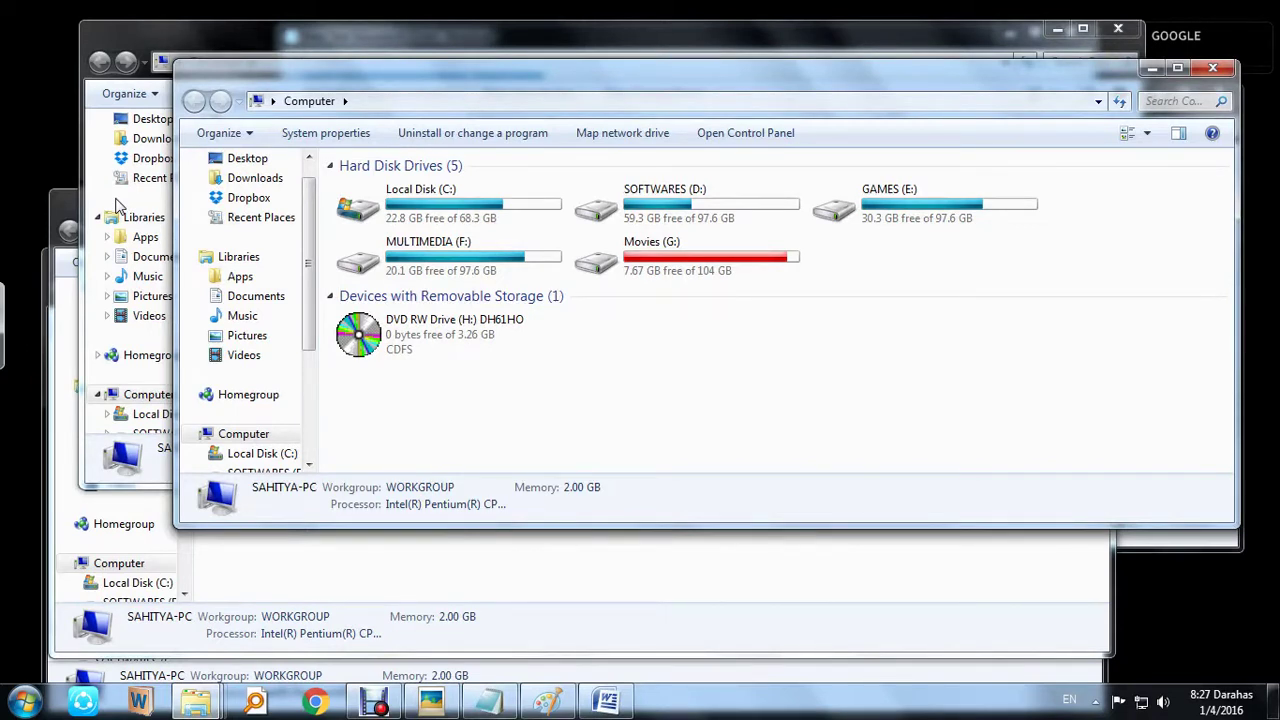
{"action": "key", "text": "super+Tab"}
{"action": "key", "text": "super+Tab"}
{"action": "key", "text": "super+Tab"}
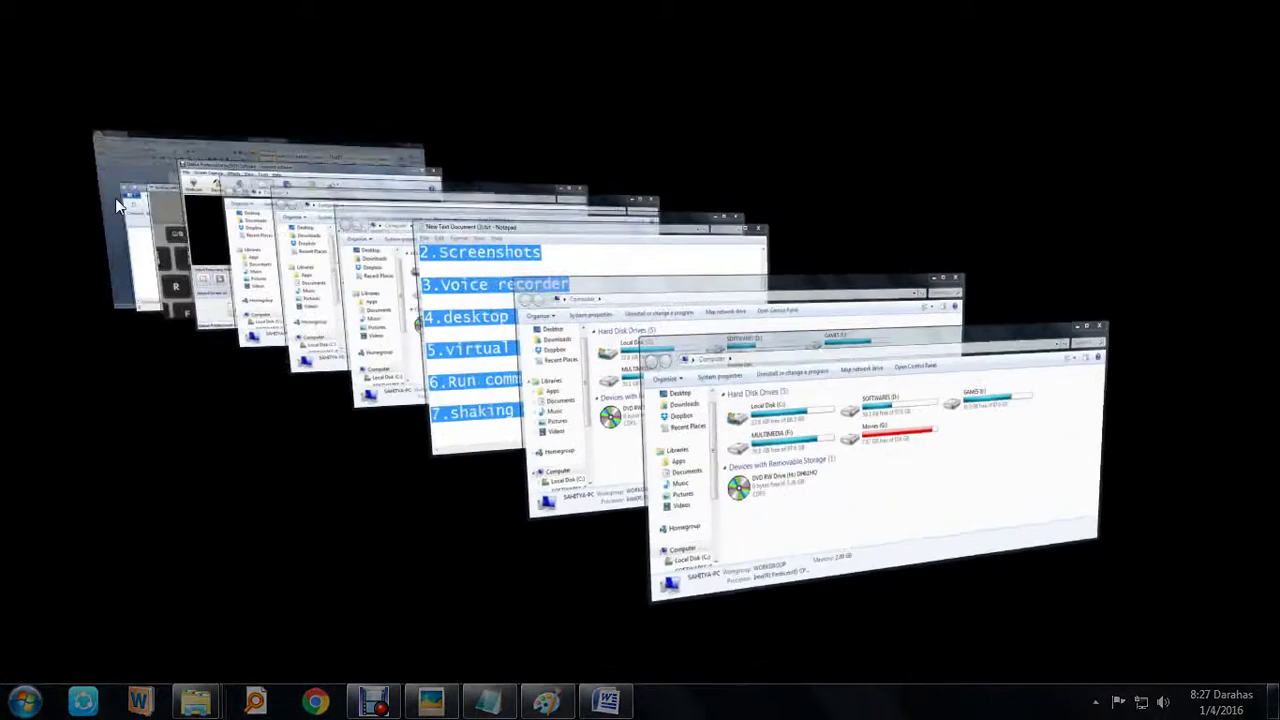
{"action": "key", "text": "super+Tab"}
{"action": "key", "text": "super+Tab"}
{"action": "key", "text": "super+Tab"}
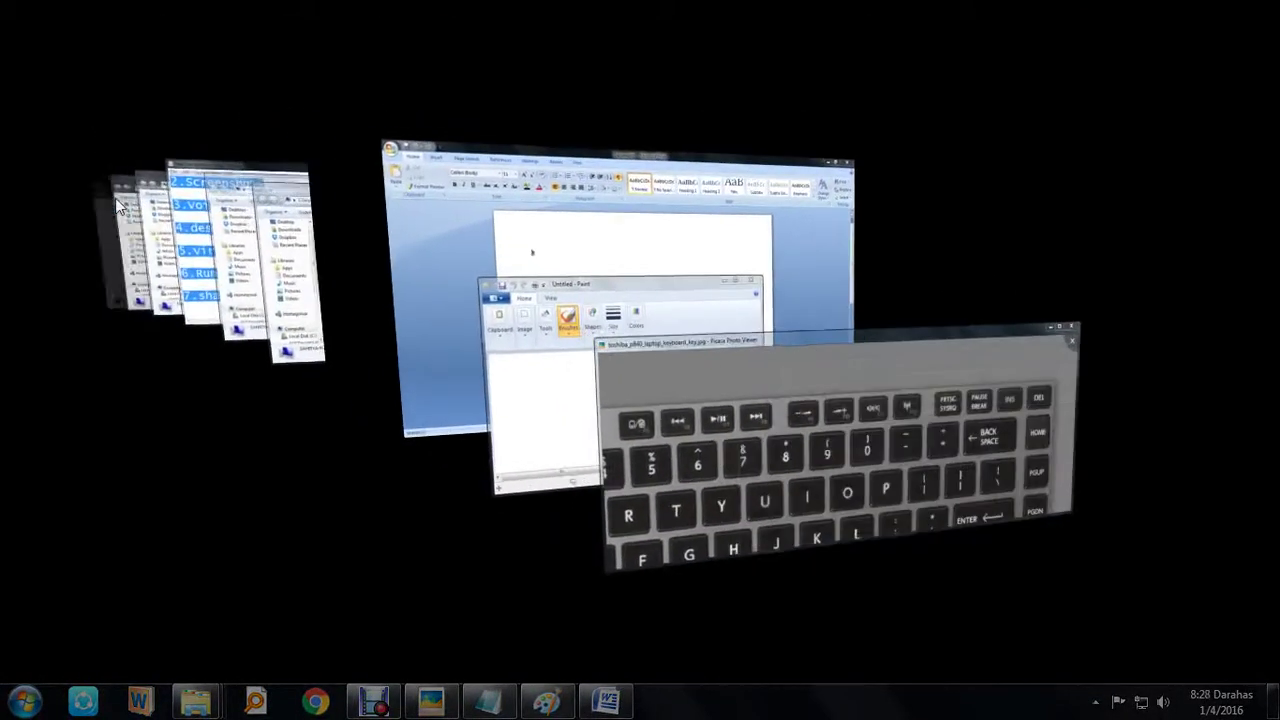
{"action": "key", "text": "super+Tab"}
{"action": "key", "text": "super+Tab"}
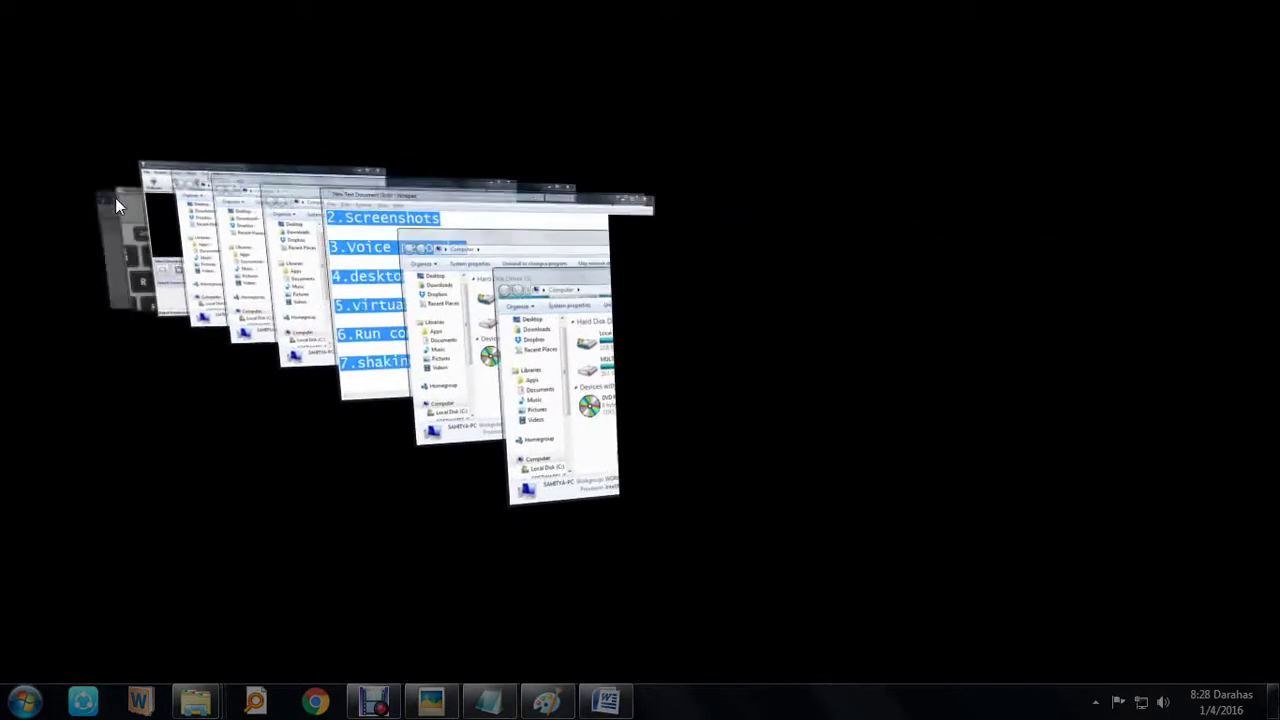
{"action": "key", "text": "super+Tab"}
{"action": "key", "text": "super+Tab"}
{"action": "key", "text": "super+Tab"}
{"action": "key", "text": "super+Tab"}
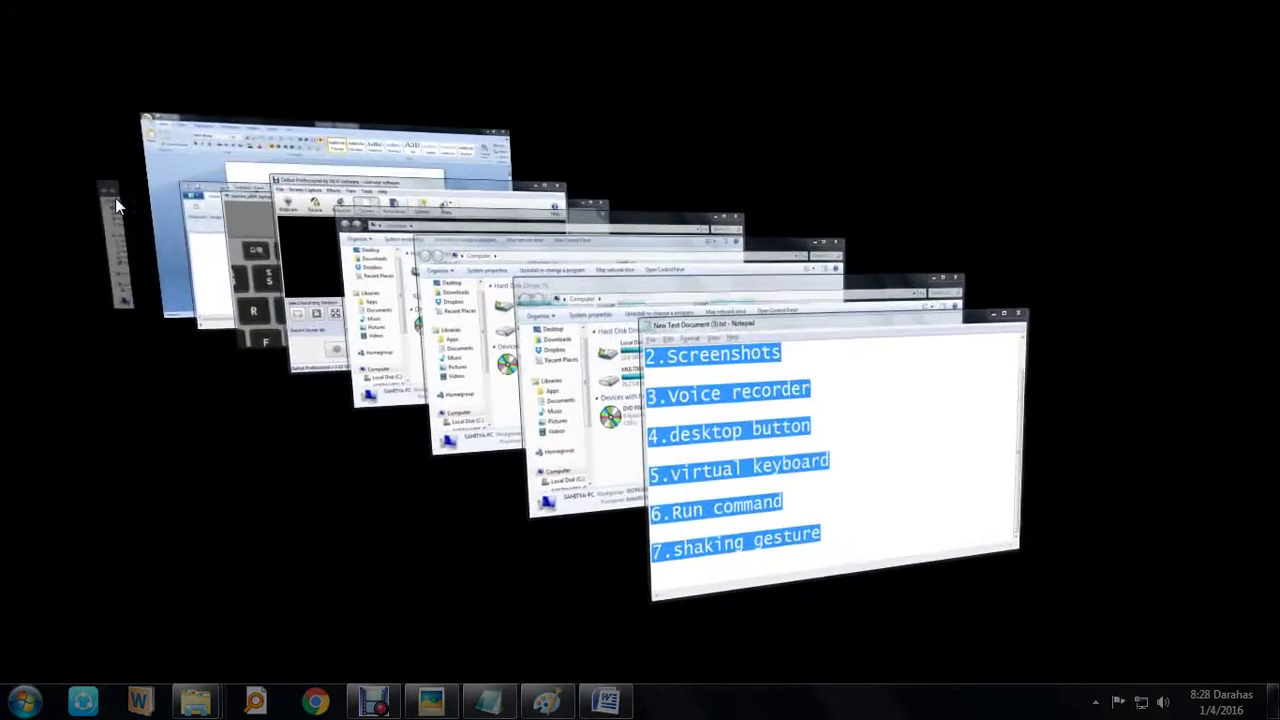
{"action": "key", "text": "super+Tab"}
{"action": "key", "text": "super+Tab"}
{"action": "key", "text": "super+Tab"}
{"action": "key", "text": "super+Tab"}
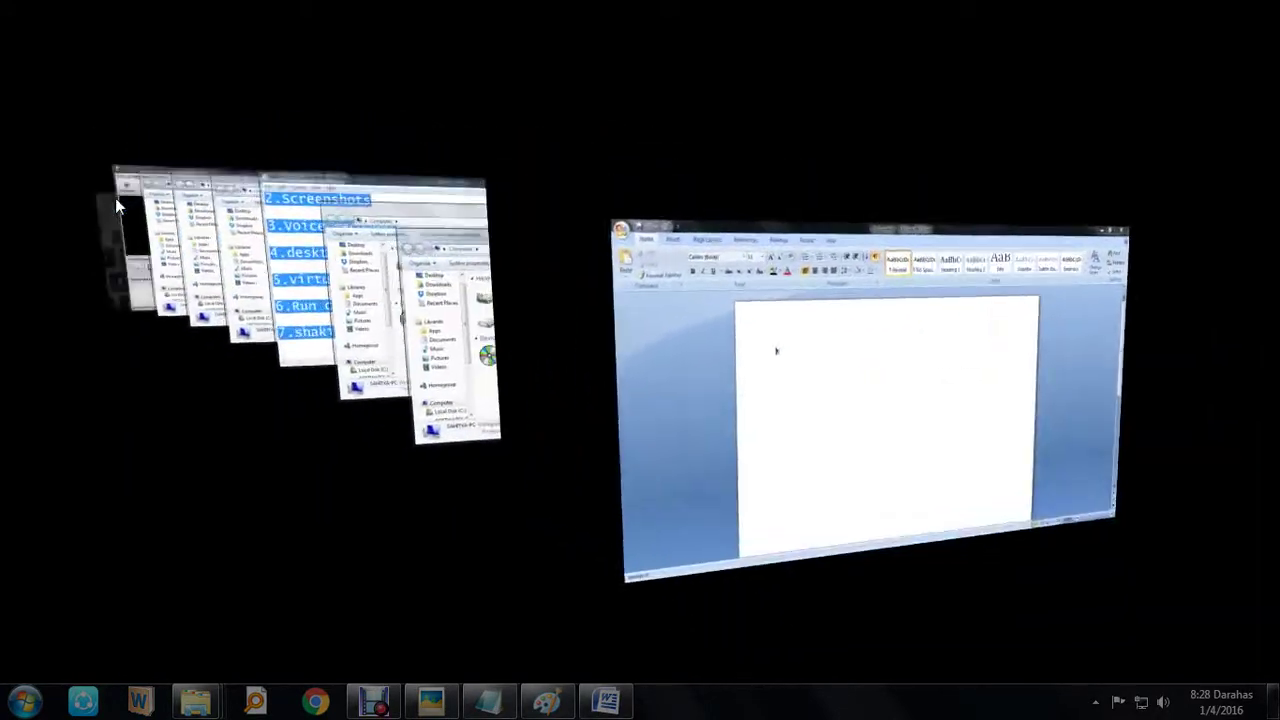
{"action": "key", "text": "super+Tab"}
{"action": "key", "text": "super+Tab"}
{"action": "key", "text": "super+Tab"}
{"action": "key", "text": "super+Tab"}
{"action": "key", "text": "super+Tab"}
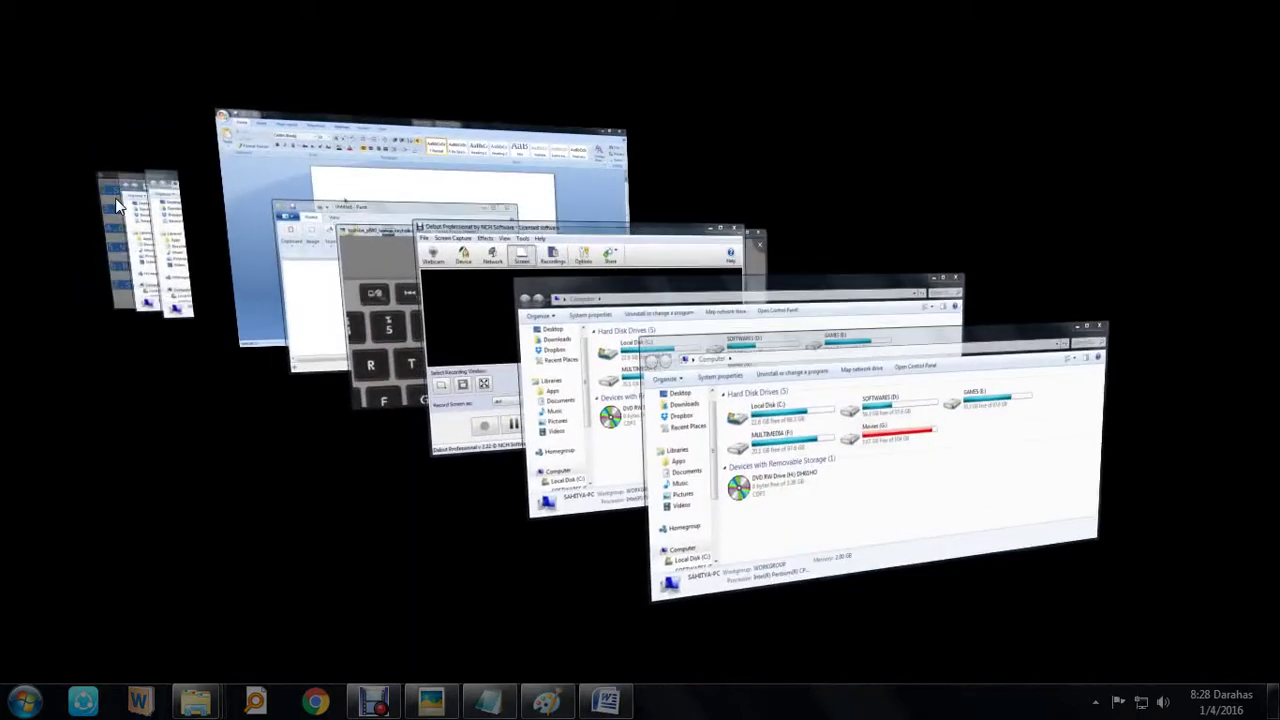
{"action": "key", "text": "super+Tab"}
{"action": "key", "text": "super+Tab"}
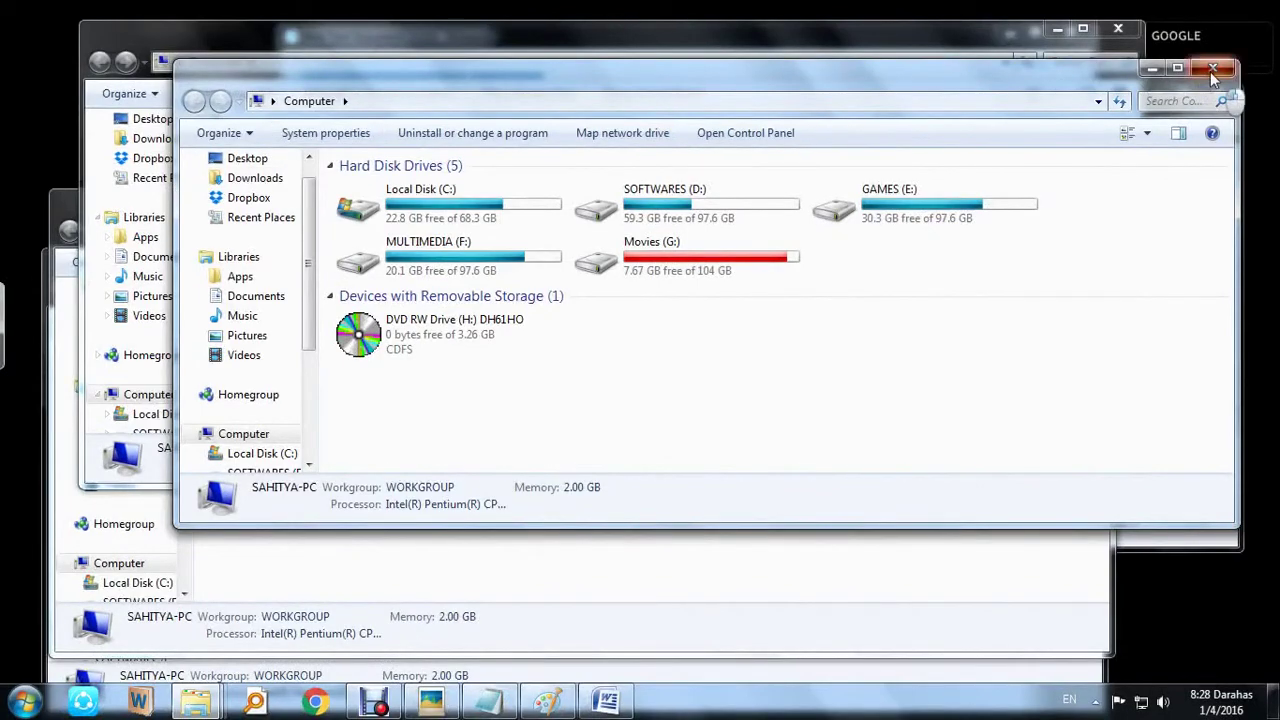
Close two Computer windows and the Notepad list, then bring a remaining Computer window forward
{"action": "left_click", "coordinate": [1212, 70]}
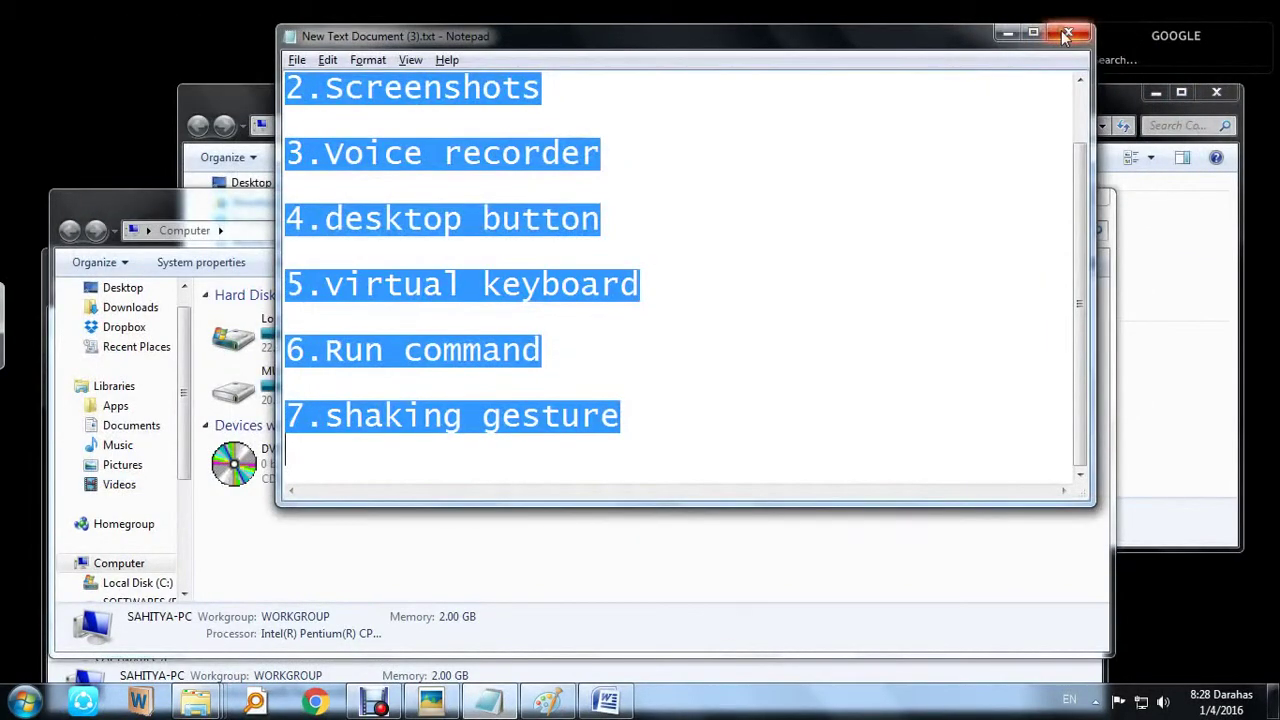
{"action": "left_click", "coordinate": [1066, 36]}
{"action": "left_click", "coordinate": [1087, 202]}
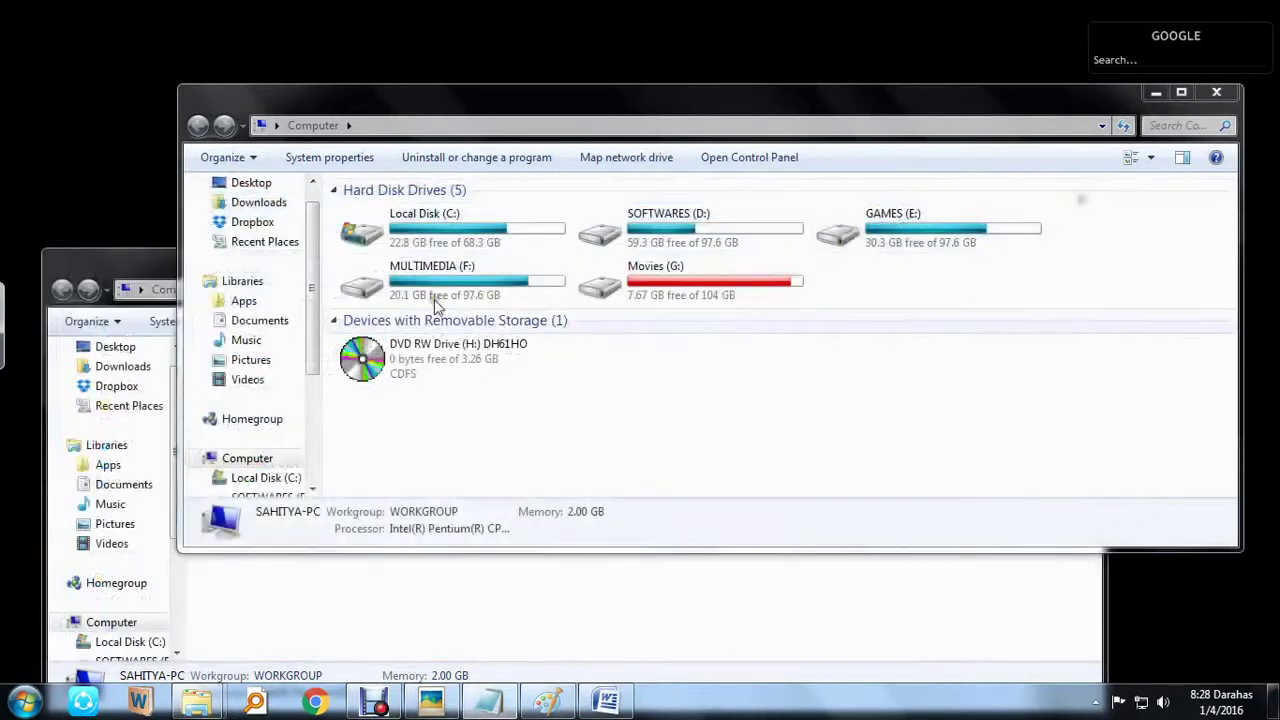
{"action": "left_click", "coordinate": [197, 703]}
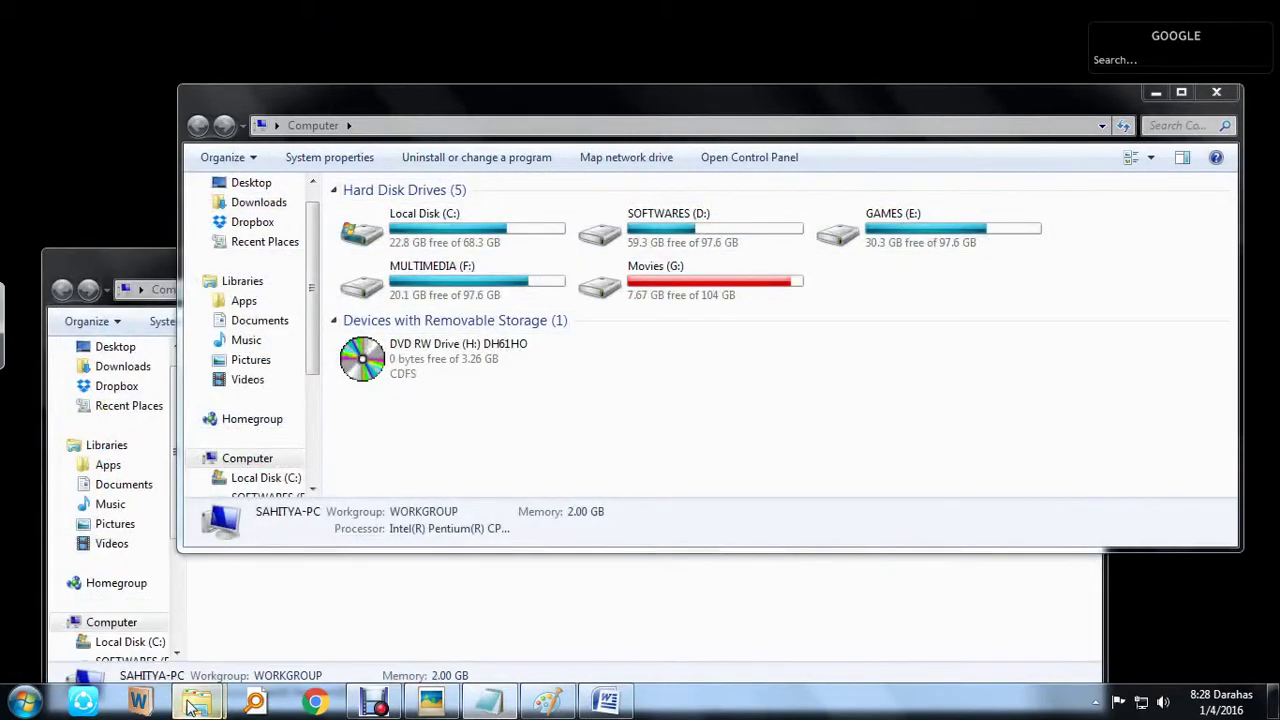
Tile the three Computer windows side by side from the taskbar's context menu
{"action": "right_click", "coordinate": [766, 705]}
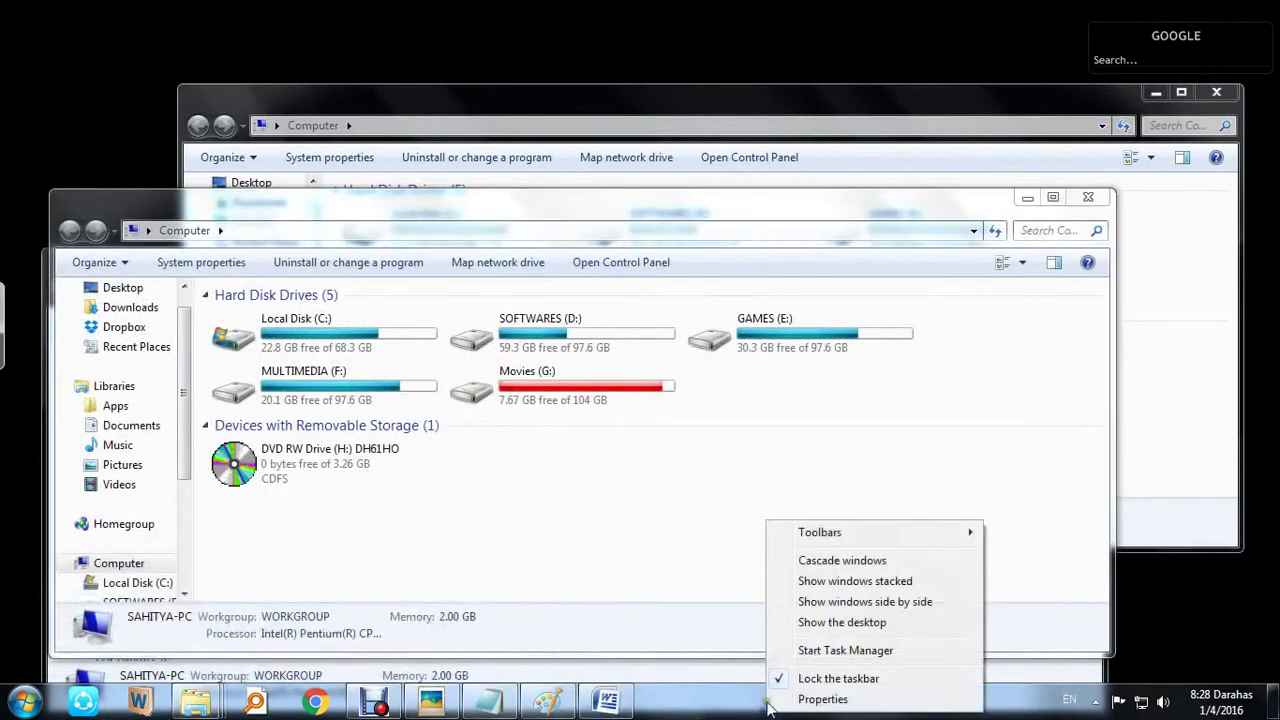
{"action": "left_click", "coordinate": [838, 603]}
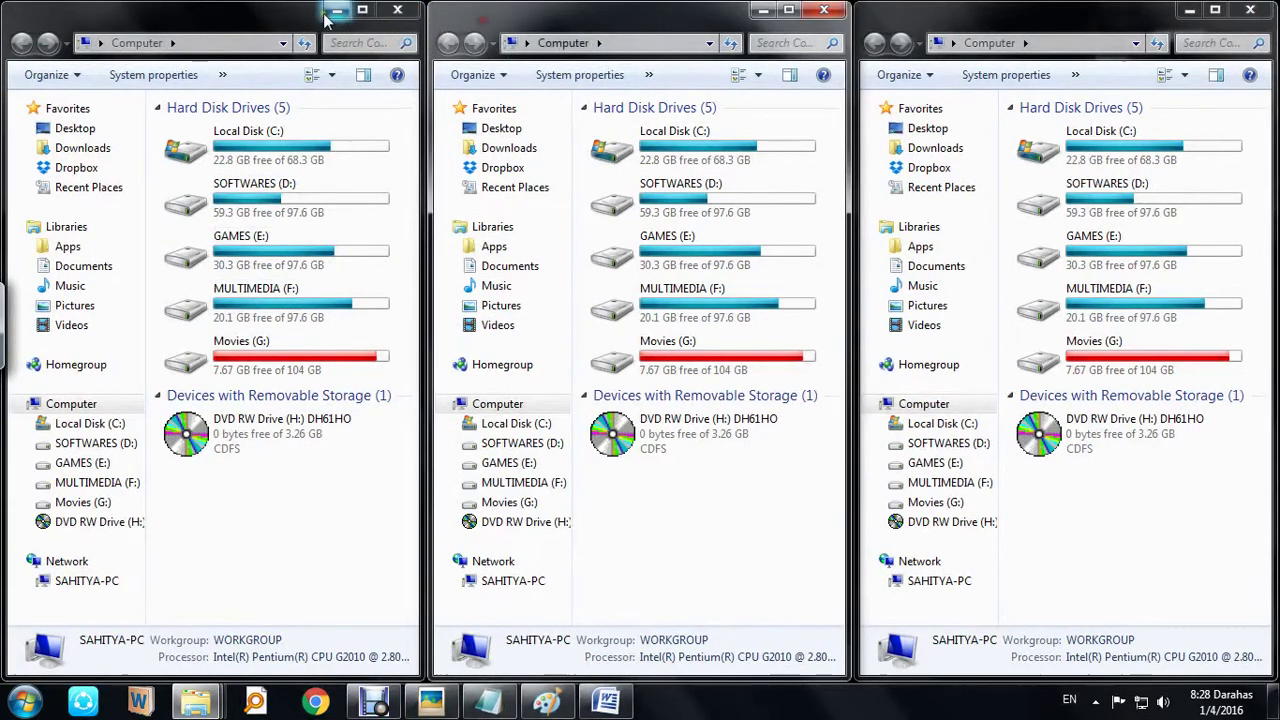
Cascade the windows, close both Computer windows, and open a fresh one with Win+E
{"action": "right_click", "coordinate": [800, 703]}
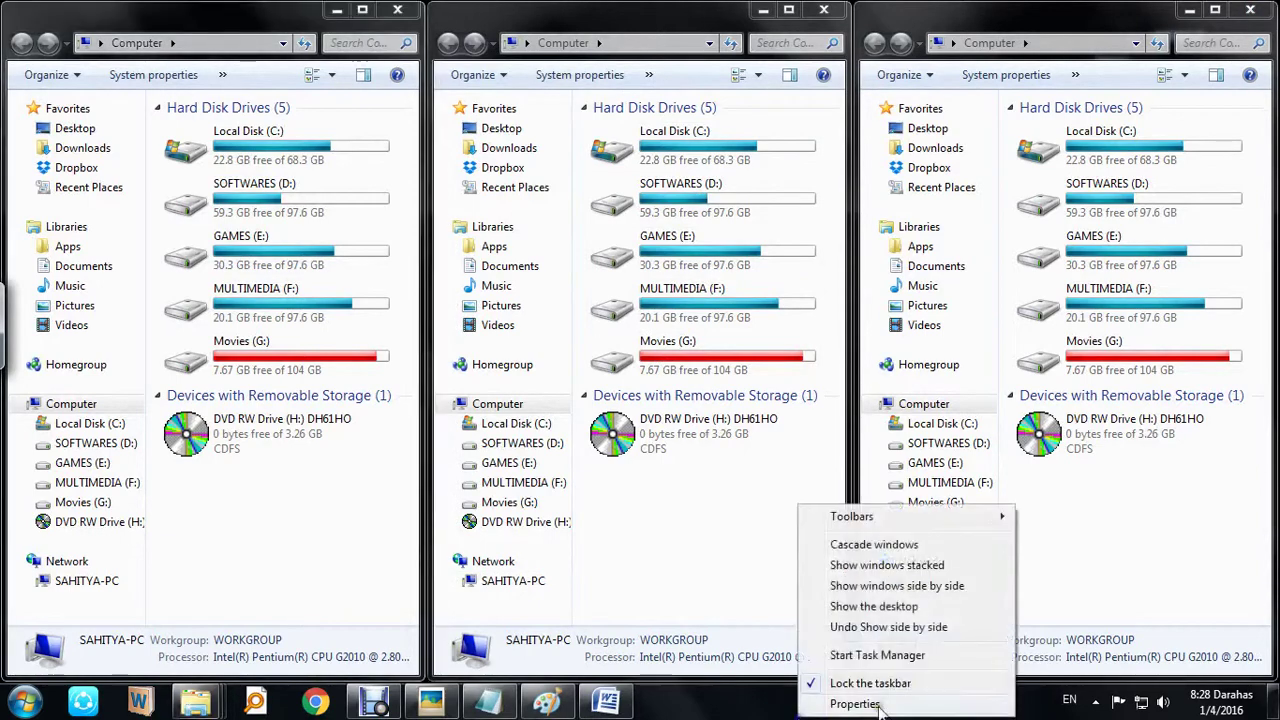
{"action": "left_click", "coordinate": [873, 544]}
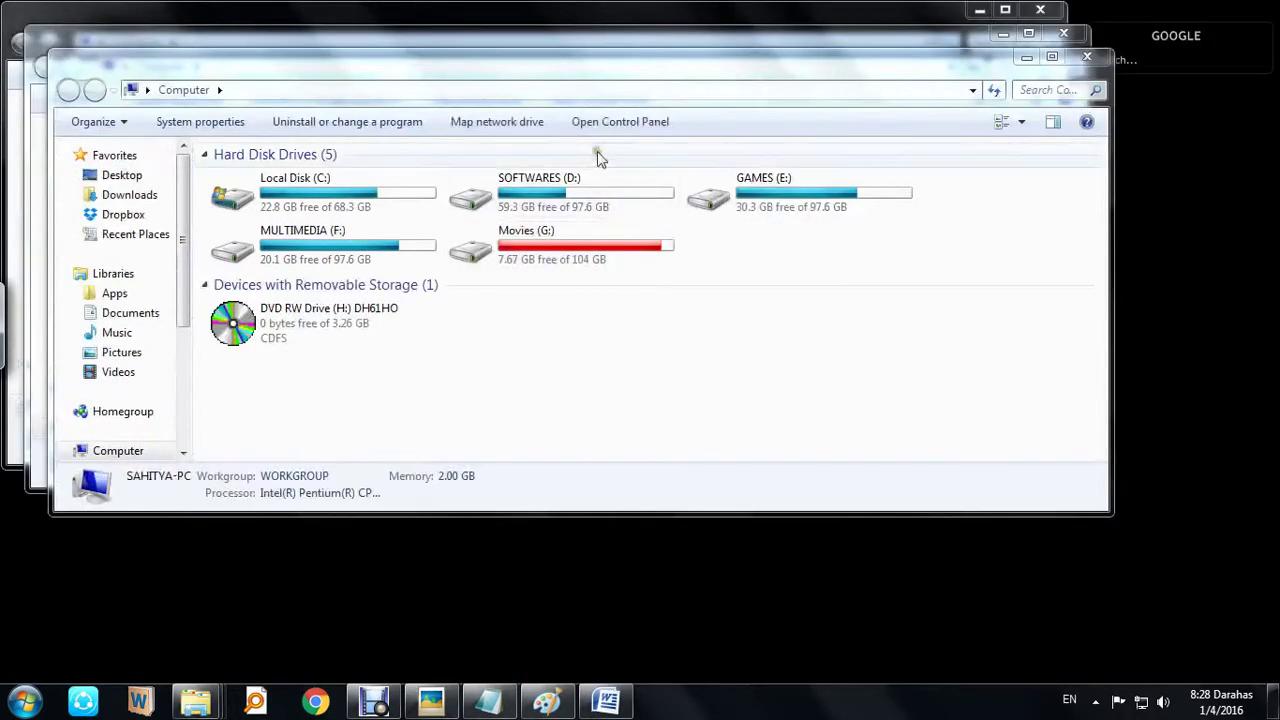
{"action": "left_click_drag", "start_coordinate": [594, 77], "coordinate": [692, 292]}
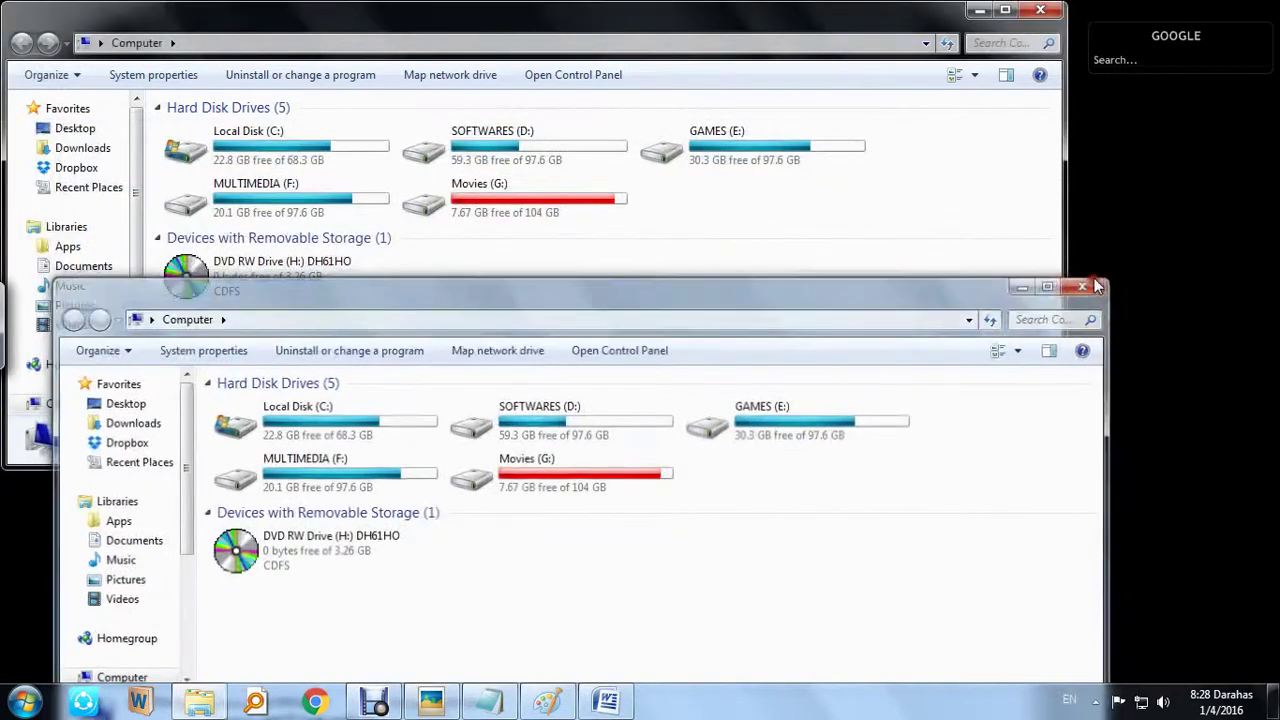
{"action": "left_click", "coordinate": [1087, 285]}
{"action": "left_click", "coordinate": [1040, 10]}
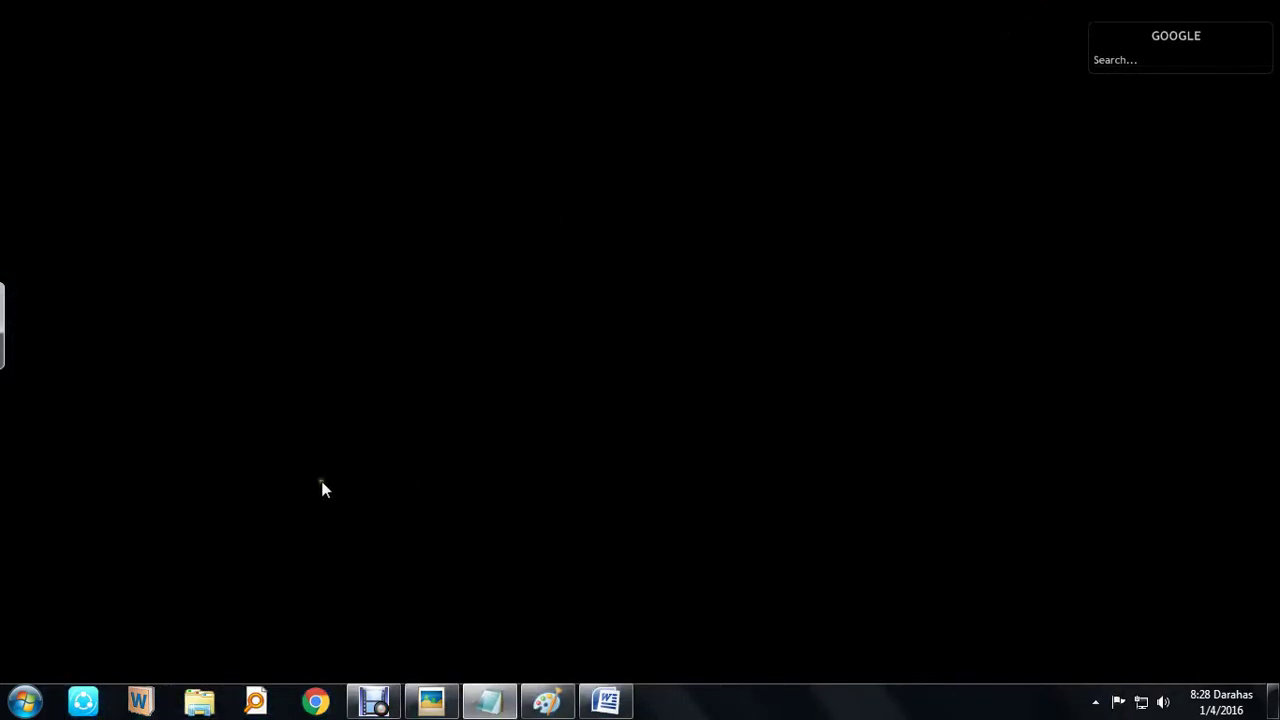
{"action": "key", "text": "super+e"}
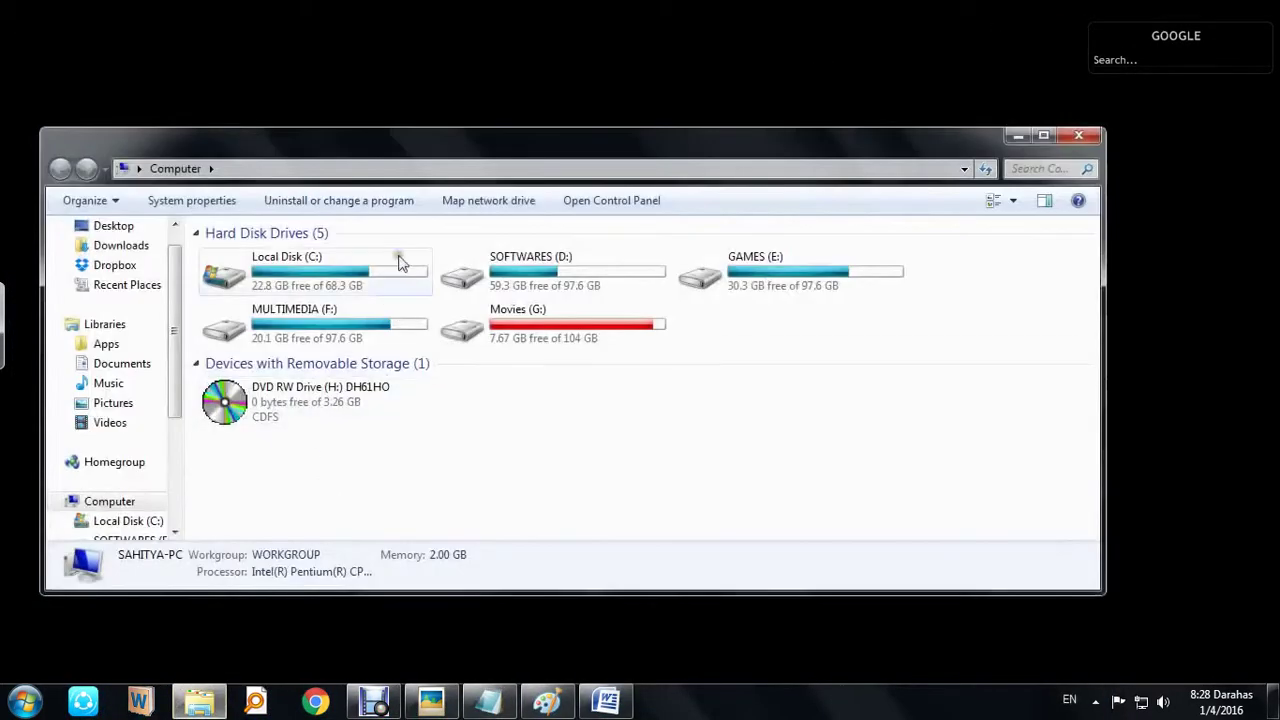
Maximize and restore the Computer window, drag it to the top, and dismiss the job alert
{"action": "left_click", "coordinate": [1041, 136]}
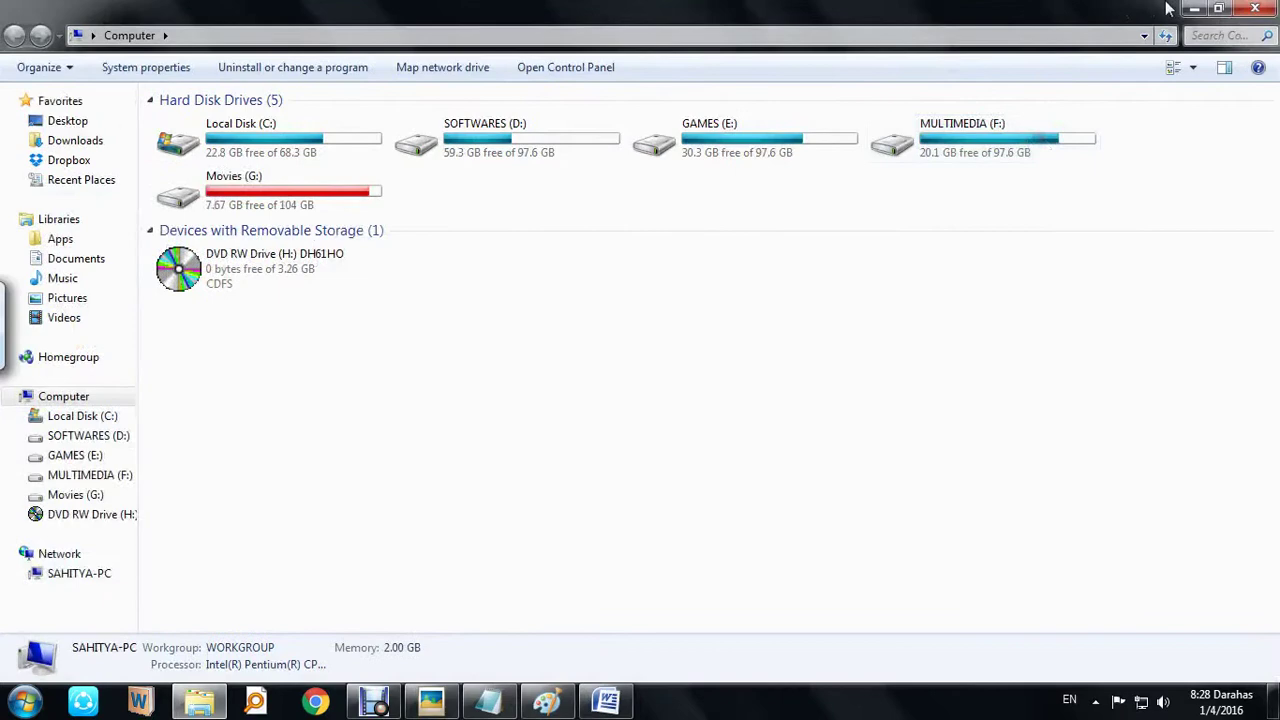
{"action": "left_click", "coordinate": [1225, 8]}
{"action": "left_click_drag", "start_coordinate": [526, 149], "coordinate": [588, 8]}
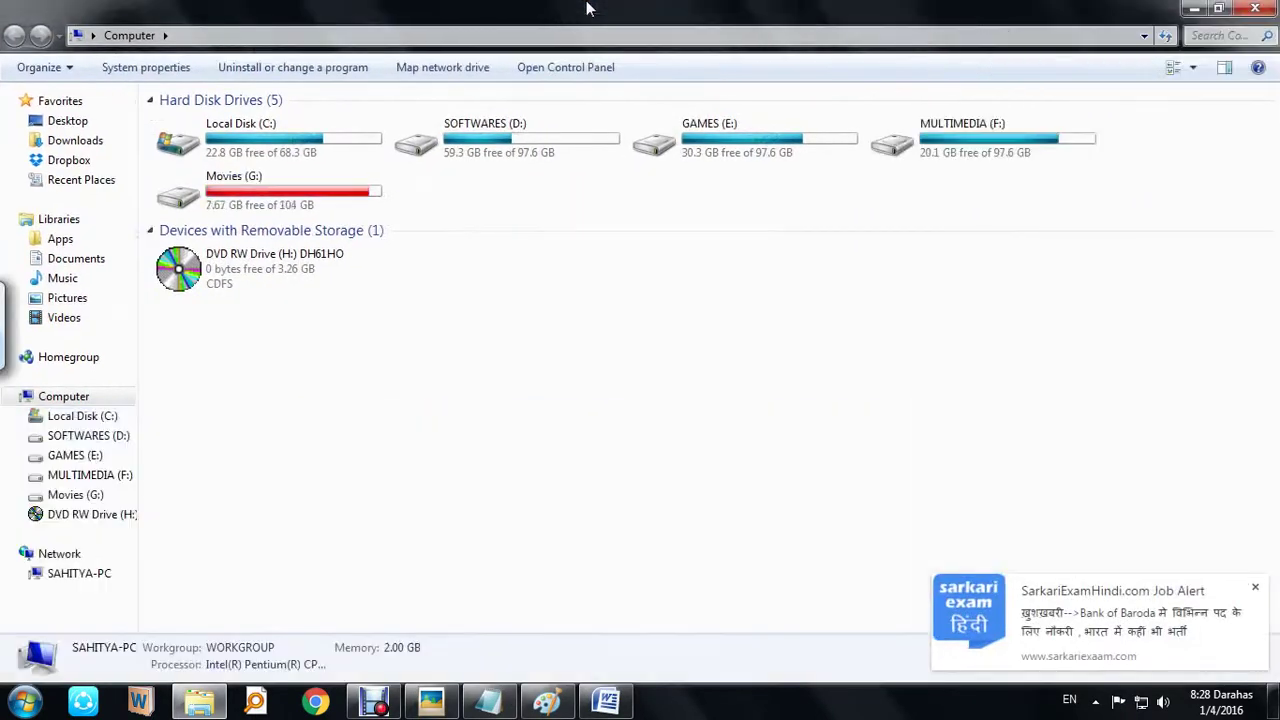
{"action": "left_click", "coordinate": [1256, 588]}
Restore the window, snap it to half the screen, maximize it again, and close it
{"action": "left_click_drag", "start_coordinate": [751, 9], "coordinate": [1278, 290]}
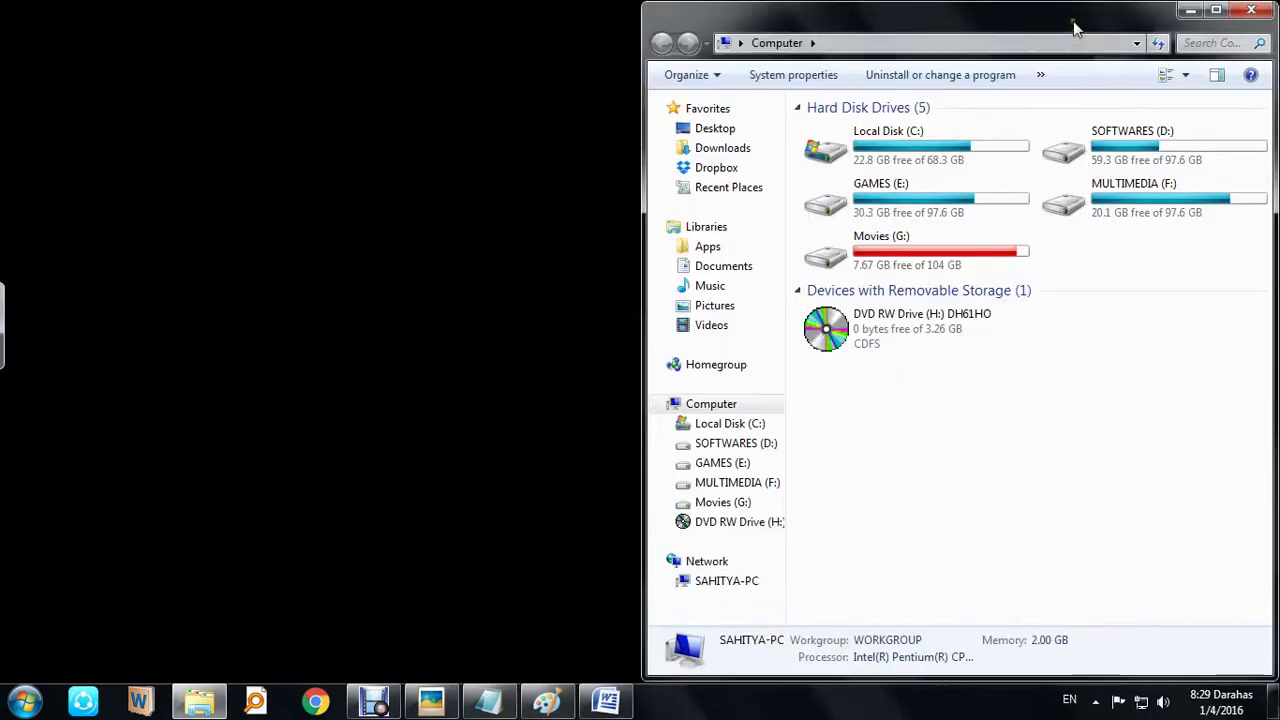
{"action": "left_click_drag", "start_coordinate": [1075, 28], "coordinate": [3, 360]}
{"action": "left_click_drag", "start_coordinate": [334, 29], "coordinate": [641, 5]}
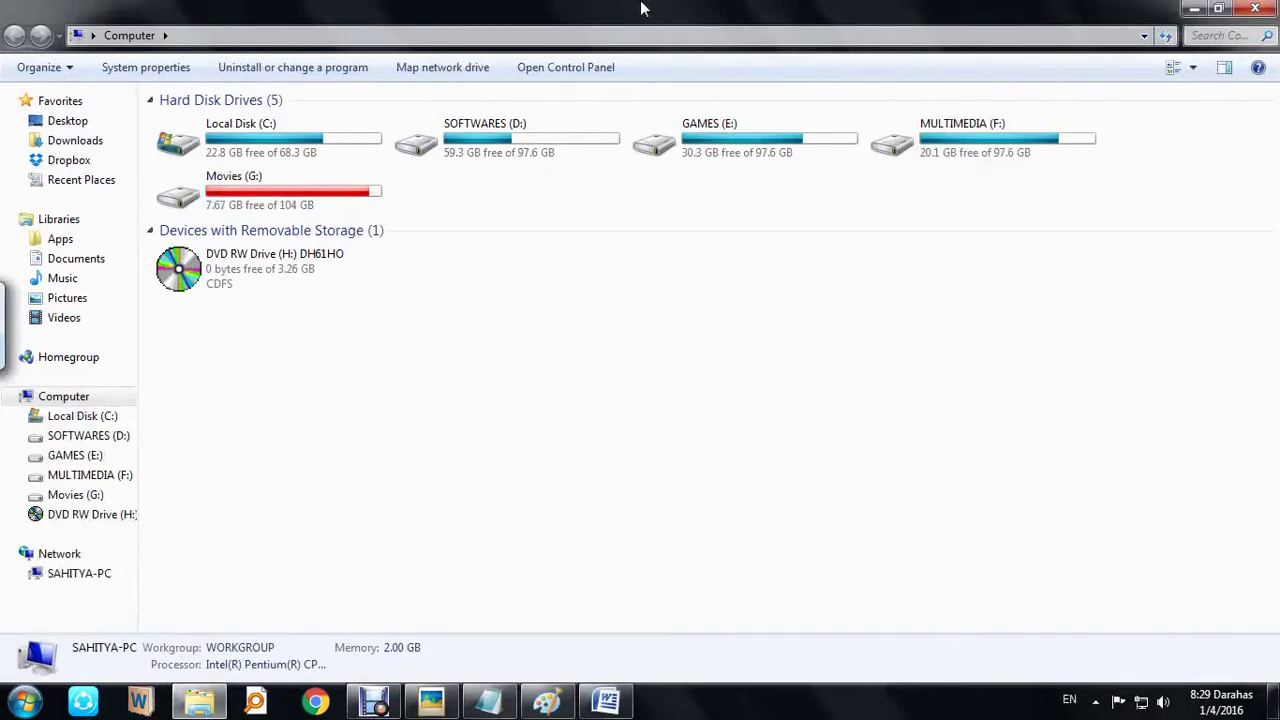
{"action": "left_click", "coordinate": [1255, 8]}
{"action": "right_click", "coordinate": [461, 98]}
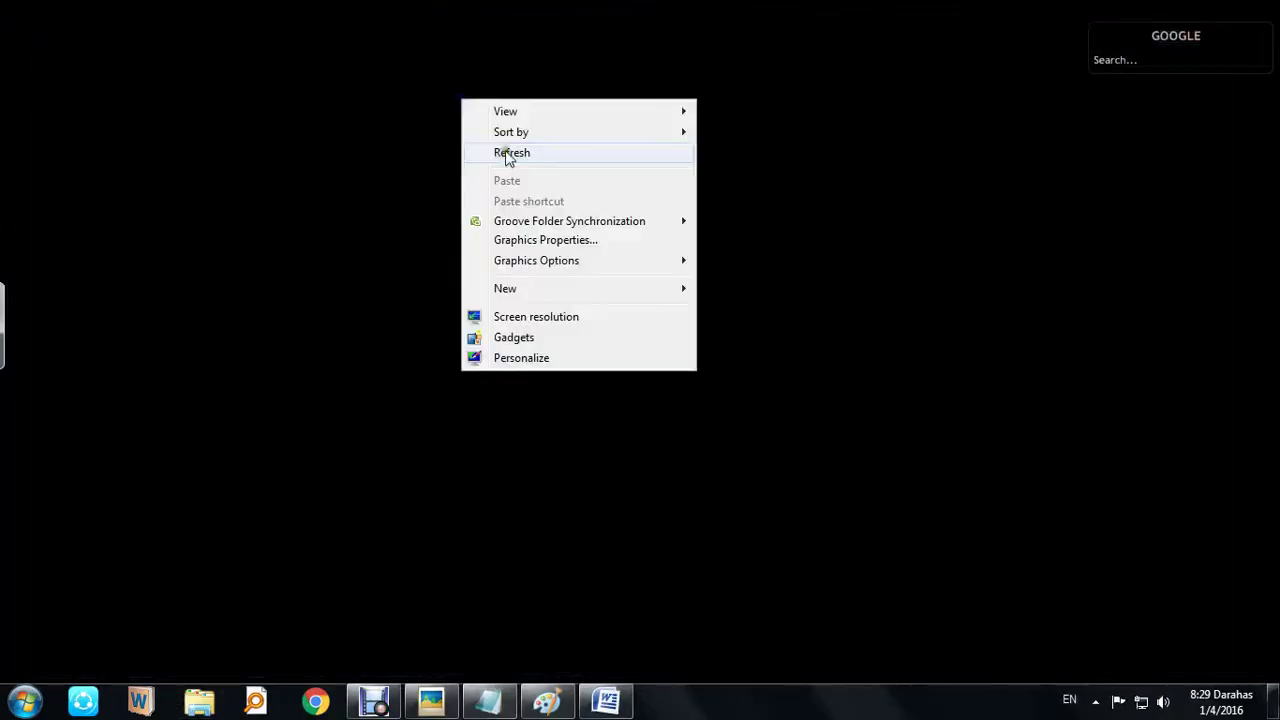
{"action": "left_click", "coordinate": [507, 153]}
{"action": "left_click", "coordinate": [488, 700]}
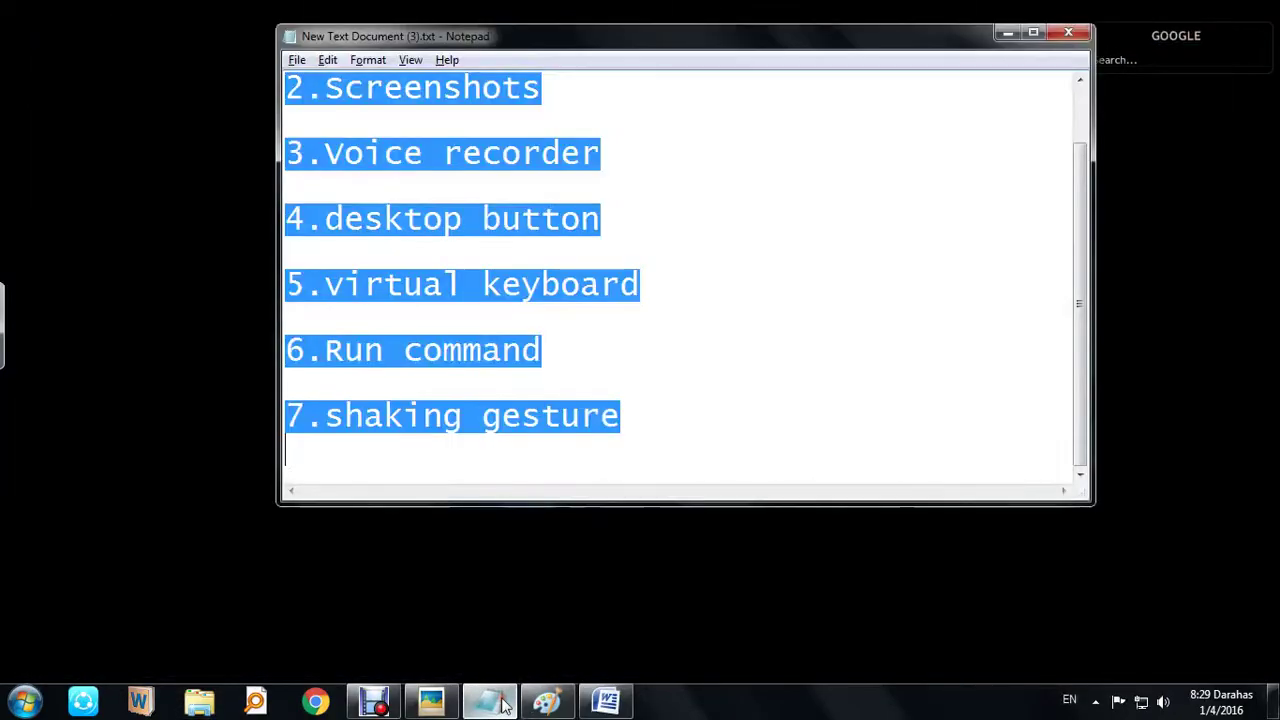
{"action": "left_click", "coordinate": [650, 242]}
{"action": "scroll", "coordinate": [678, 229], "scroll_direction": "up", "scroll_amount": 1}
{"action": "left_click", "coordinate": [1007, 32]}
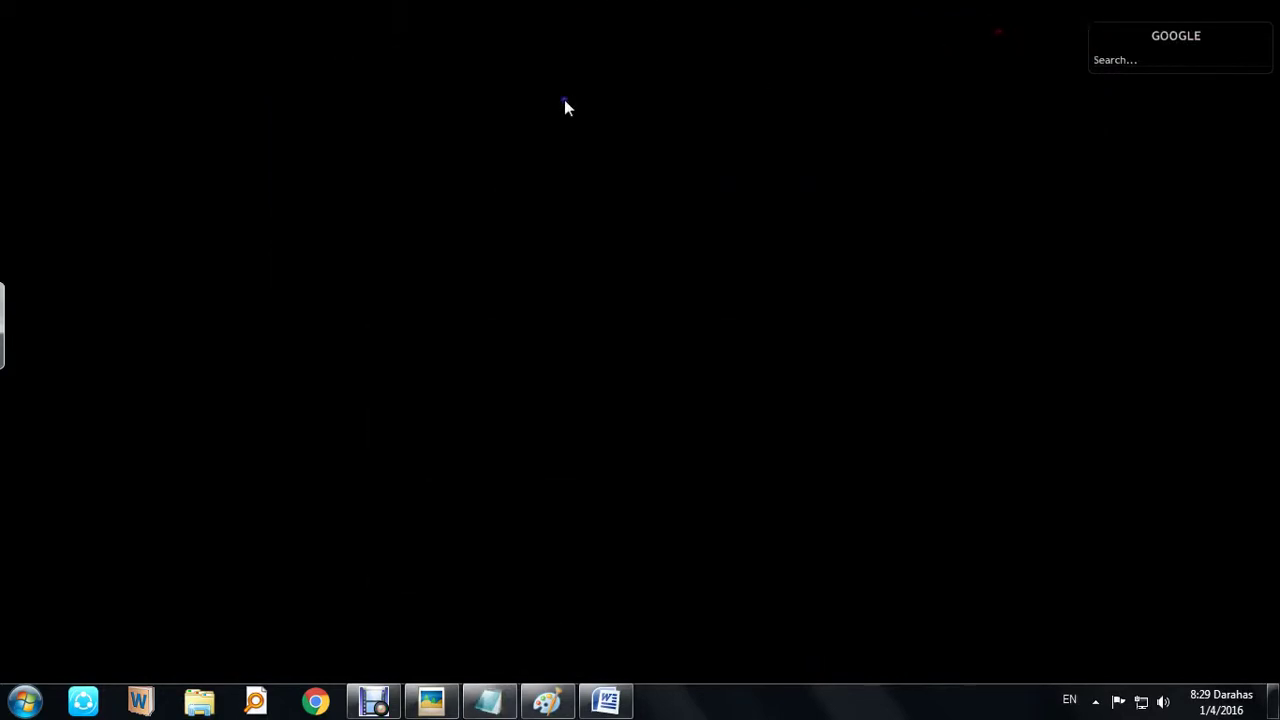
{"action": "right_click", "coordinate": [564, 100]}
{"action": "left_click", "coordinate": [606, 163]}
{"action": "right_click", "coordinate": [606, 161]}
{"action": "left_click", "coordinate": [657, 210]}
{"action": "key", "text": "super"}
{"action": "left_click", "coordinate": [698, 446]}
{"action": "right_click", "coordinate": [698, 446]}
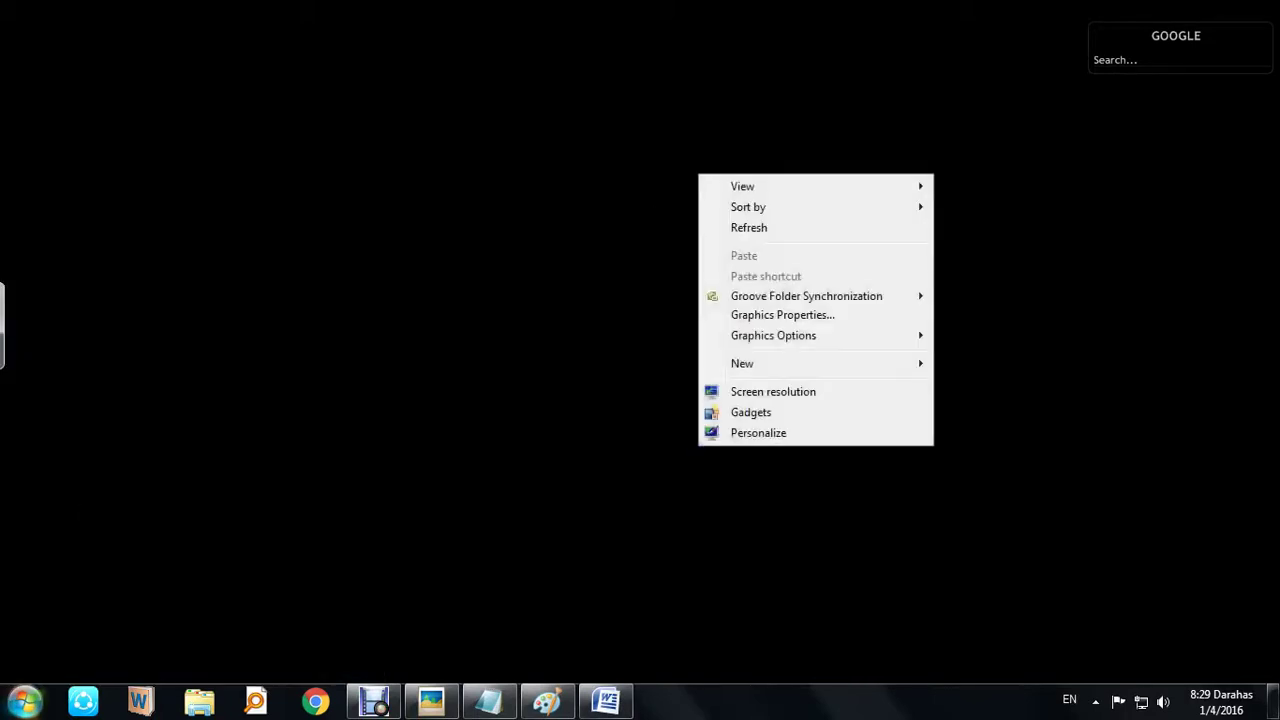
{"action": "left_click", "coordinate": [412, 402]}
{"action": "right_click", "coordinate": [513, 316]}
Launch Snipping Tool via a Start search for 'snippin' and snip the desktop's top strip with the Google gadget
{"action": "left_click", "coordinate": [593, 370]}
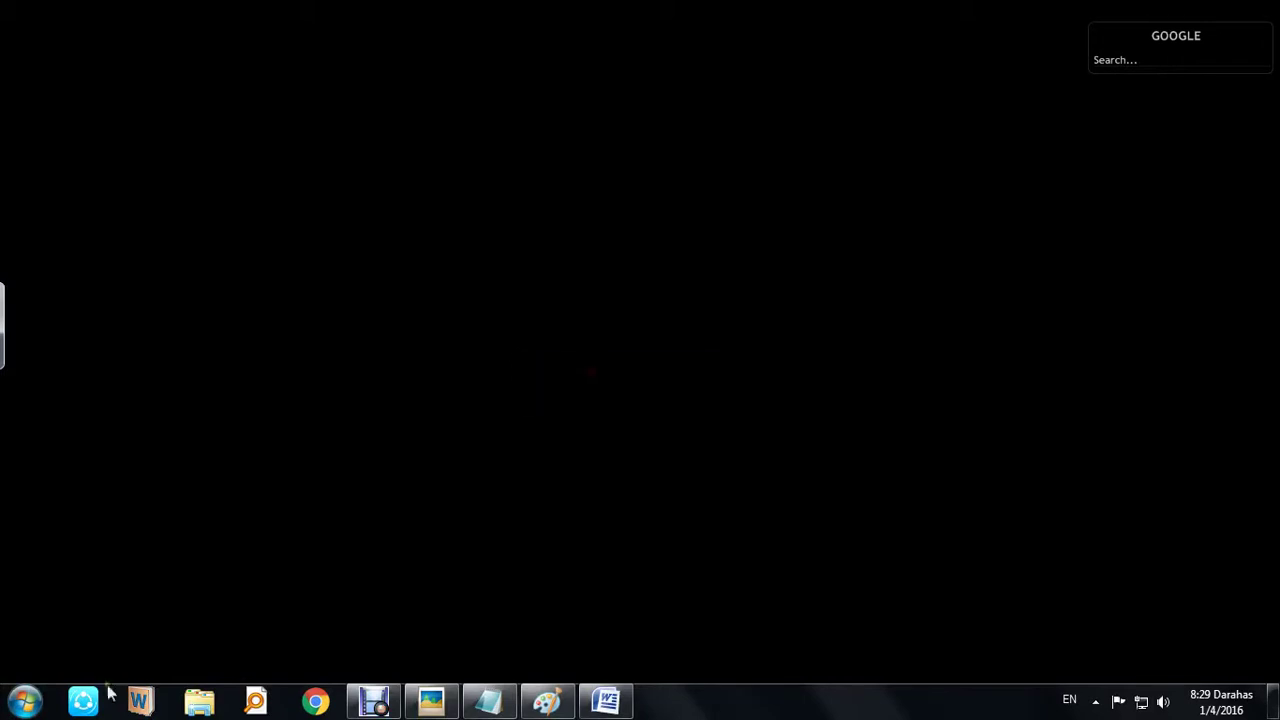
{"action": "key", "text": "super"}
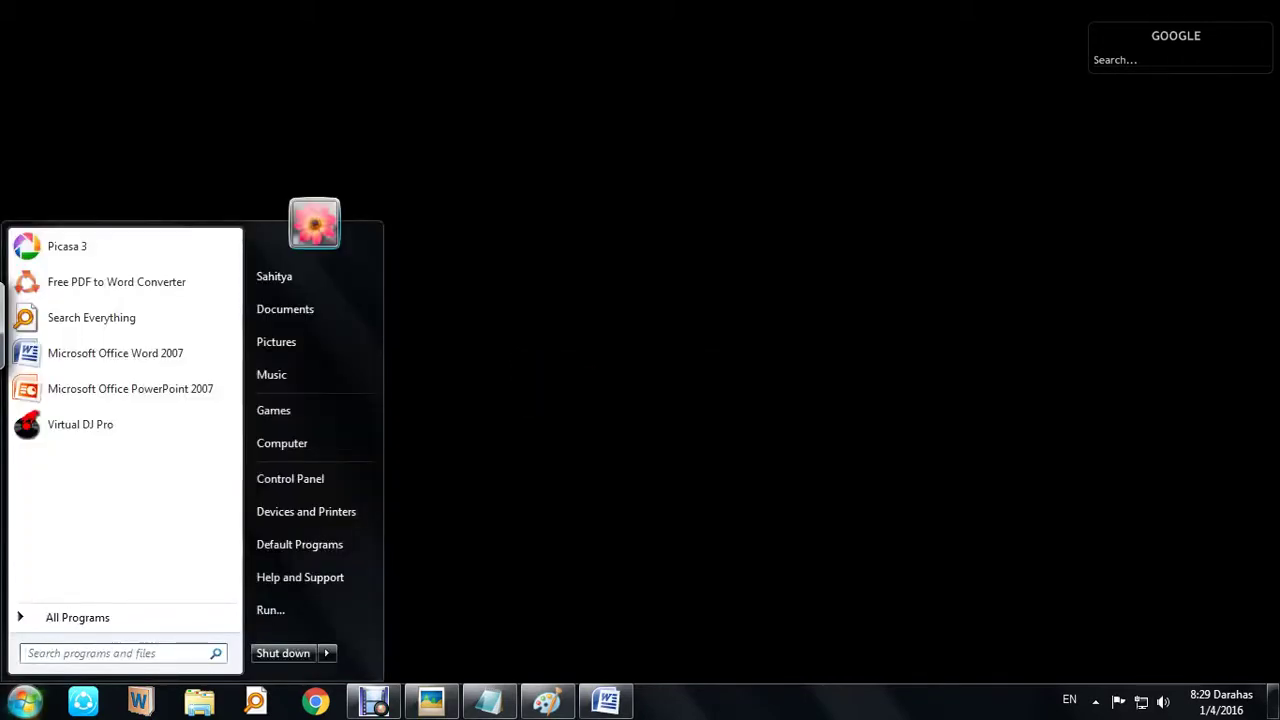
{"action": "type", "text": "snippin"}
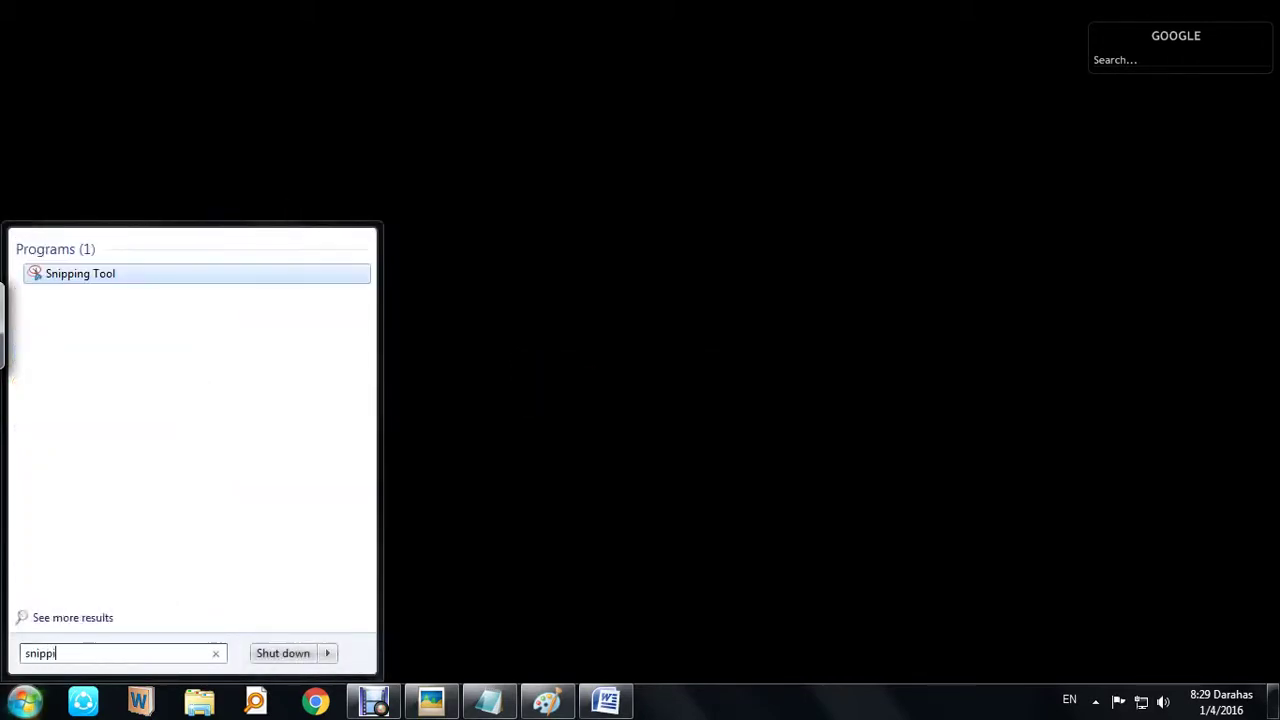
{"action": "left_click", "coordinate": [75, 279]}
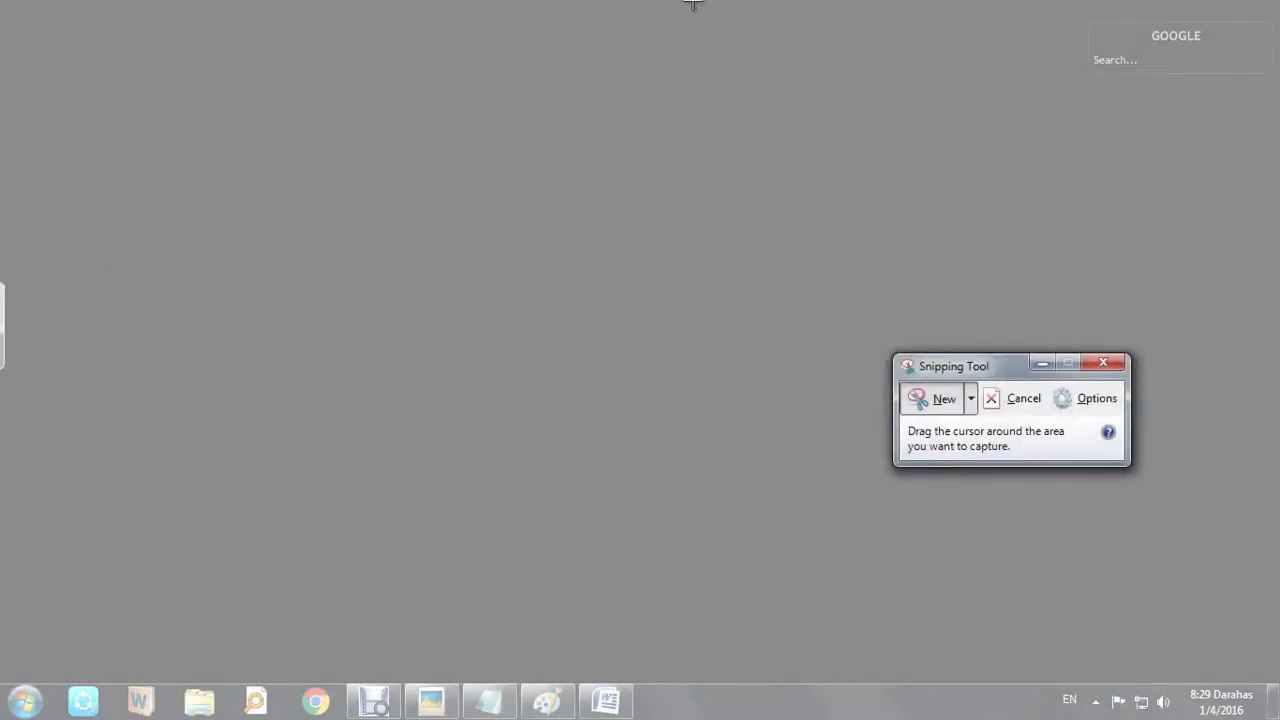
{"action": "left_click_drag", "start_coordinate": [692, 3], "coordinate": [1279, 193]}
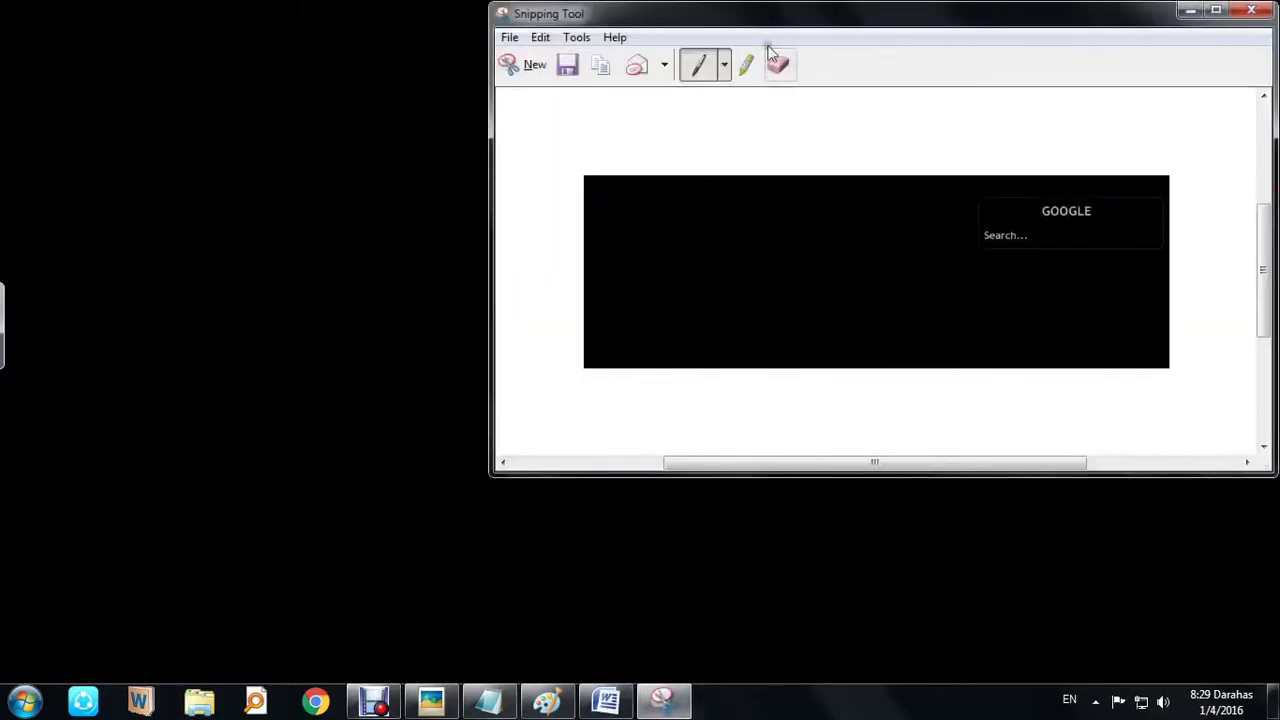
{"action": "left_click_drag", "start_coordinate": [755, 15], "coordinate": [625, 25]}
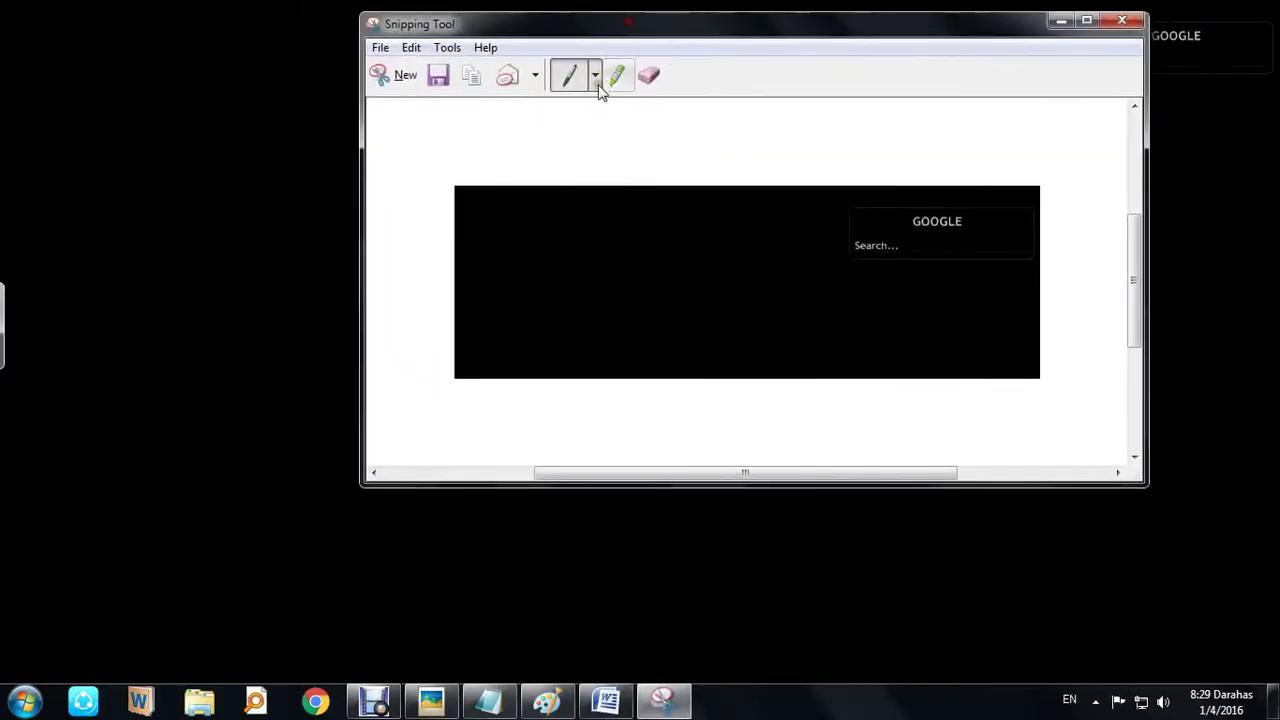
Browse the snip's Save as type formats, cancel Save As, and close Snipping Tool without saving
{"action": "left_click", "coordinate": [438, 78]}
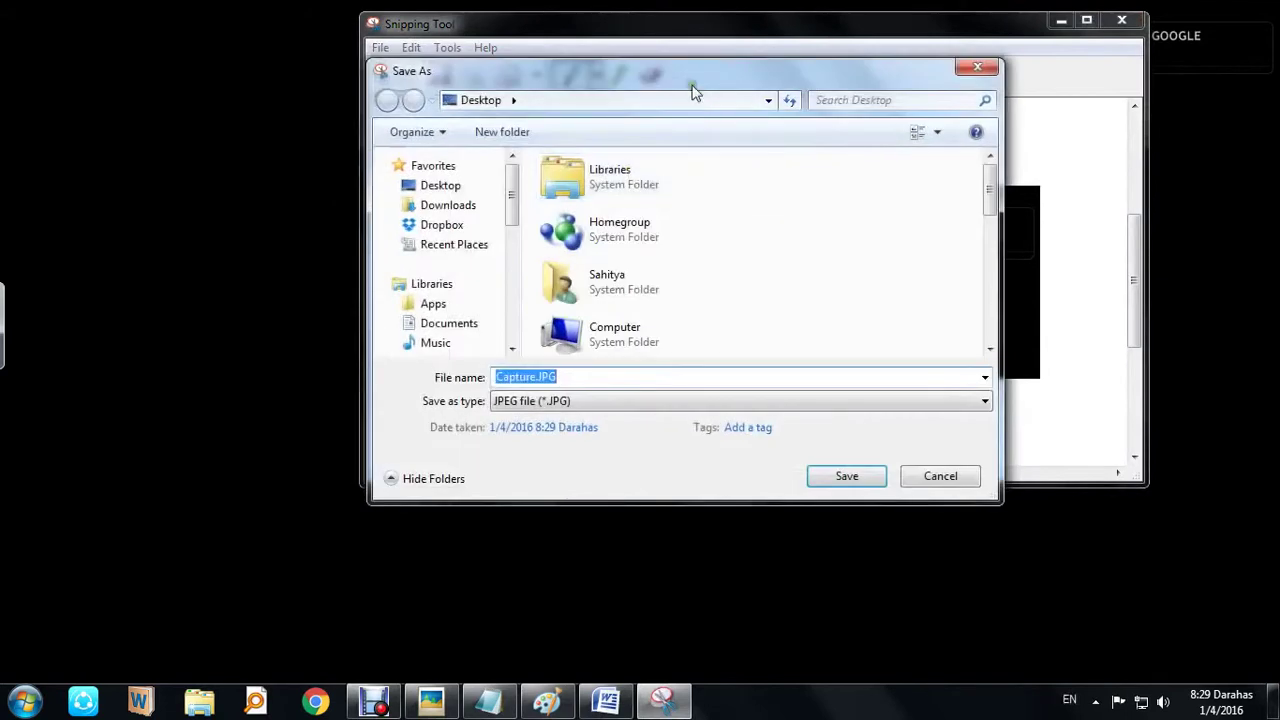
{"action": "left_click_drag", "start_coordinate": [696, 93], "coordinate": [631, 70]}
{"action": "left_click", "coordinate": [575, 378]}
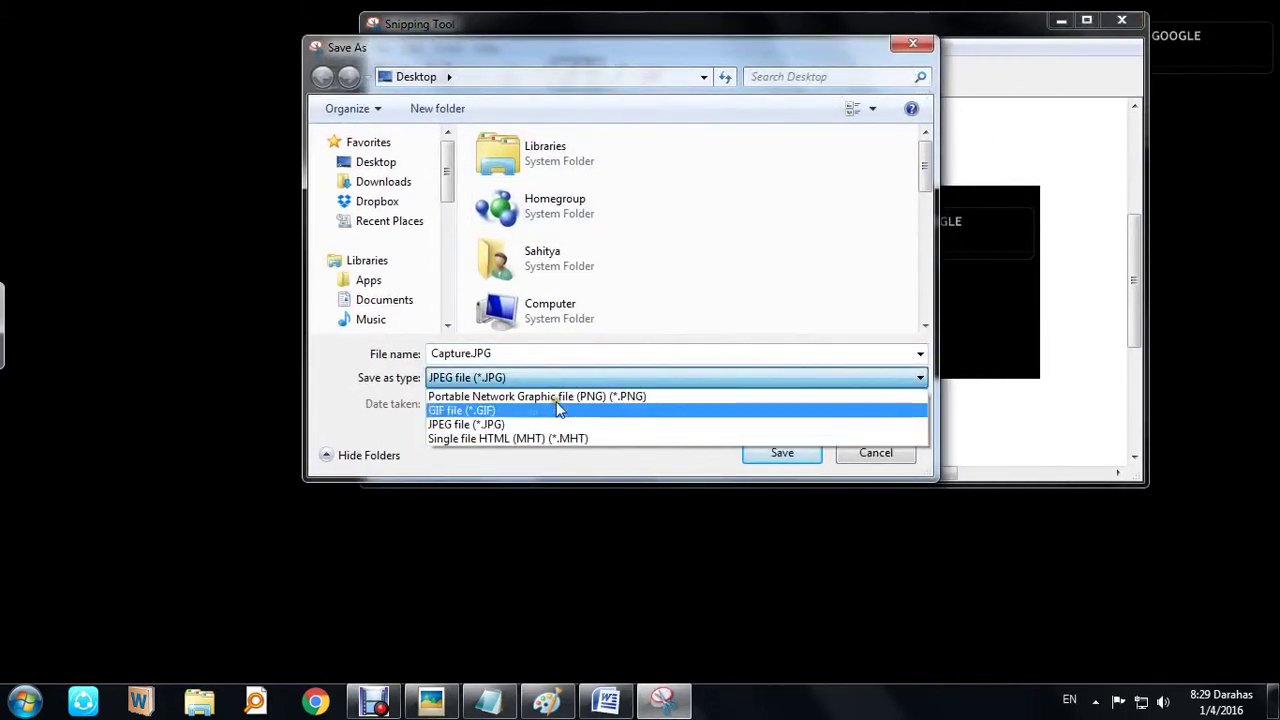
{"action": "left_click", "coordinate": [920, 47]}
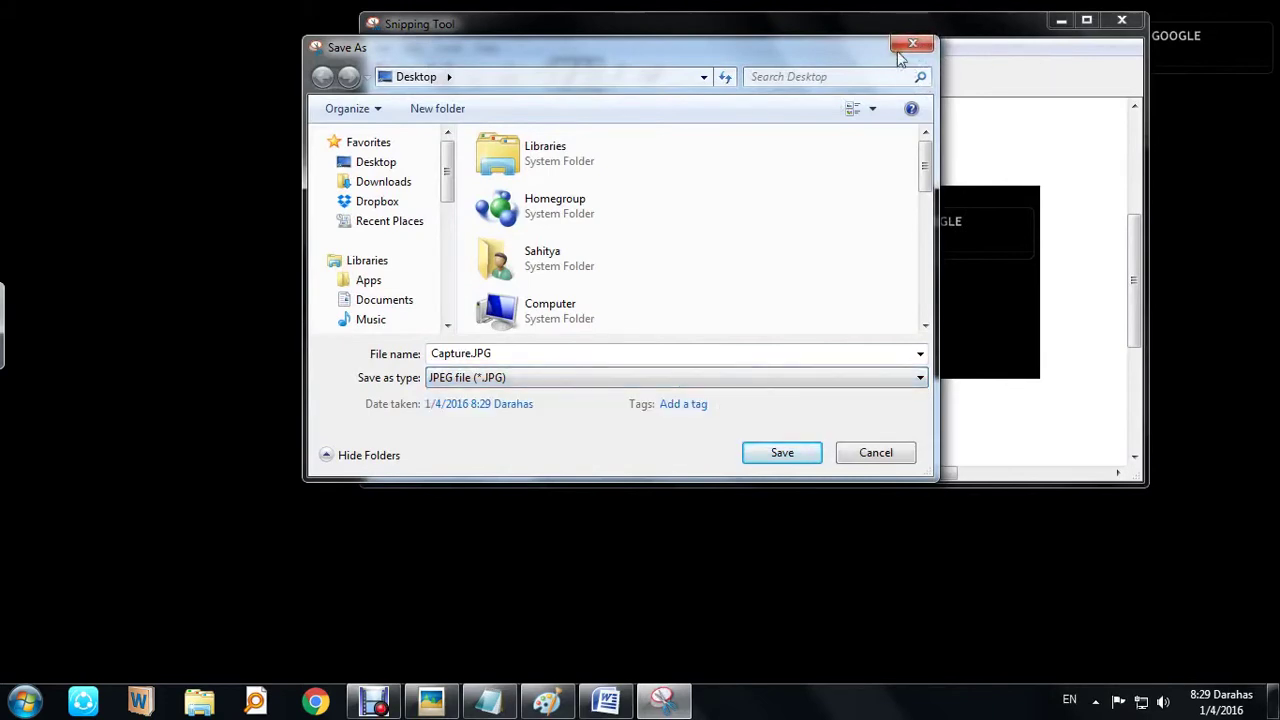
{"action": "left_click", "coordinate": [920, 47]}
{"action": "left_click", "coordinate": [1121, 20]}
{"action": "left_click", "coordinate": [830, 265]}
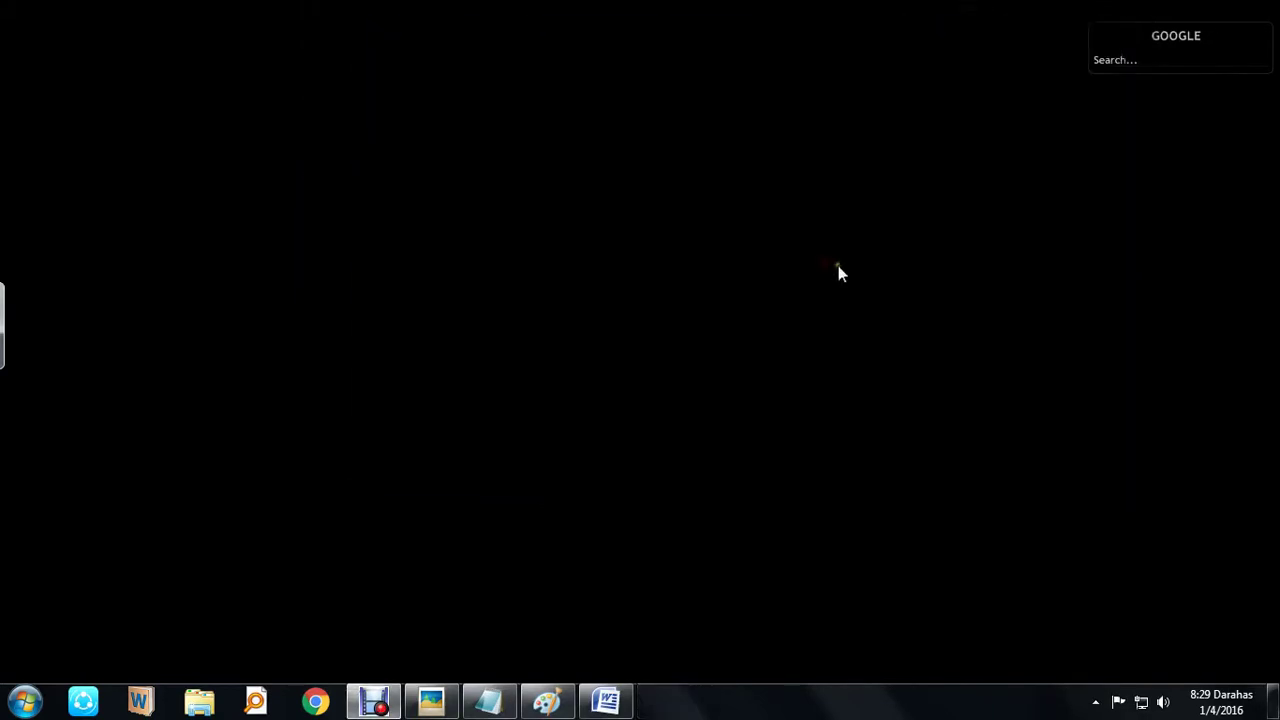
Open toshiba_p840_laptop_keyboard_key.jpg, zoom in on the PRTSC SYSRQ key, zoom back out, and minimize
{"action": "left_click", "coordinate": [431, 702]}
{"action": "scroll", "coordinate": [811, 229], "scroll_direction": "up", "scroll_amount": 2}
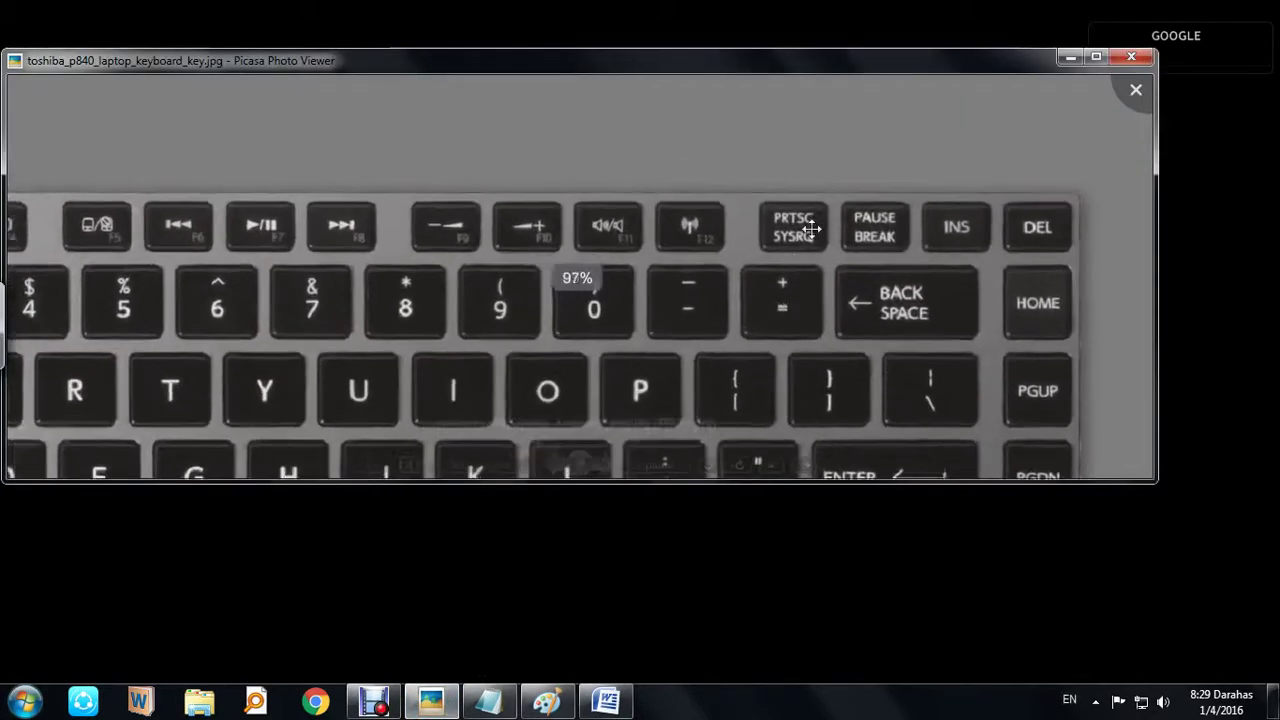
{"action": "scroll", "coordinate": [811, 229], "scroll_direction": "up", "scroll_amount": 2}
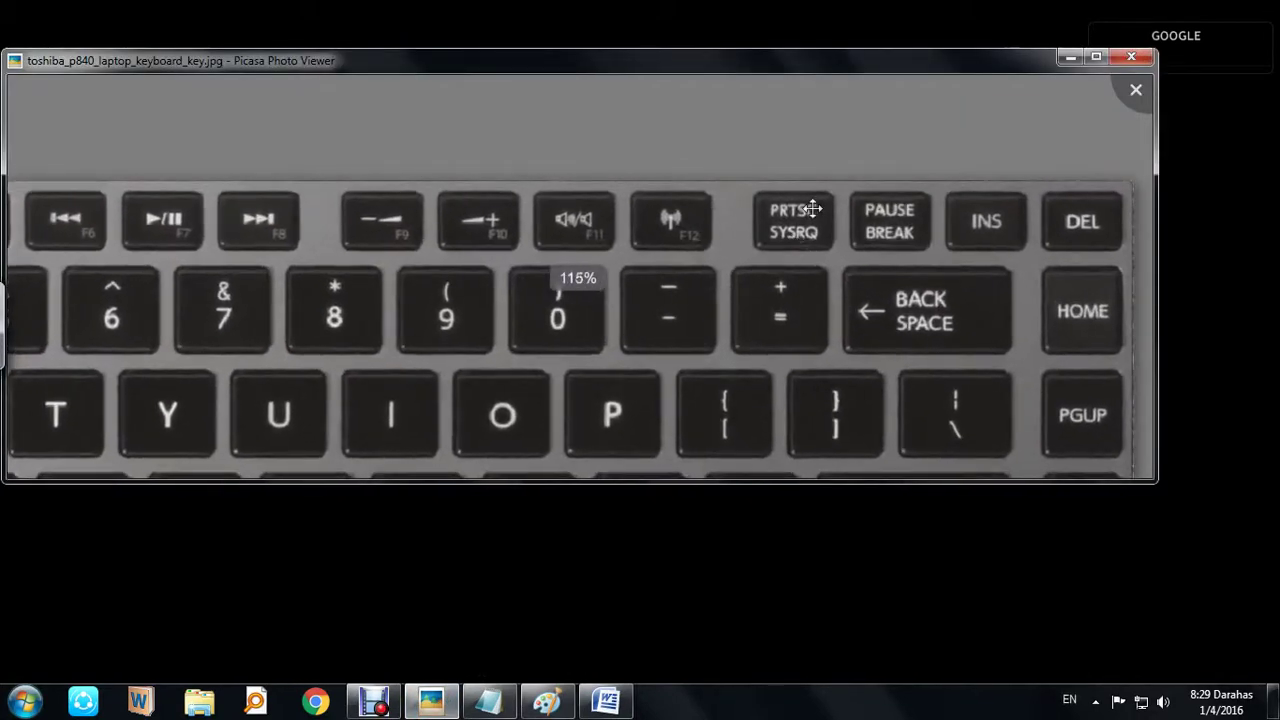
{"action": "scroll", "coordinate": [811, 210], "scroll_direction": "up", "scroll_amount": 3}
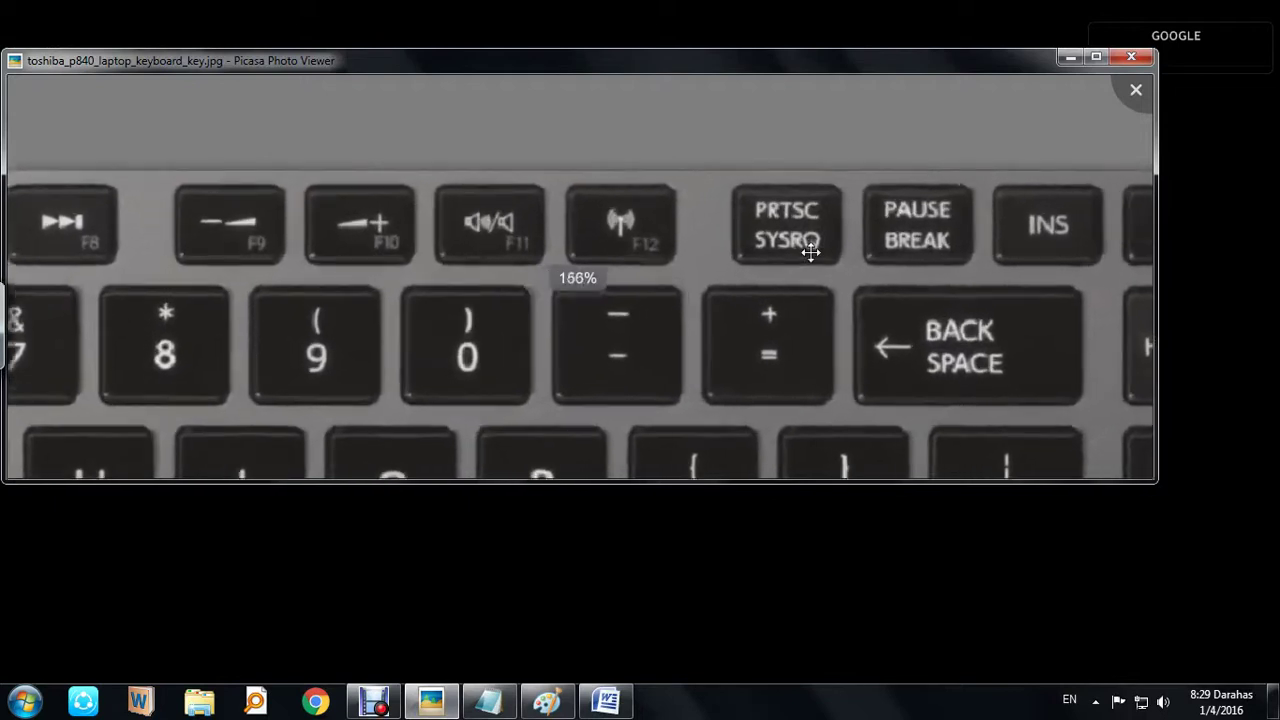
{"action": "scroll", "coordinate": [811, 240], "scroll_direction": "up", "scroll_amount": 1}
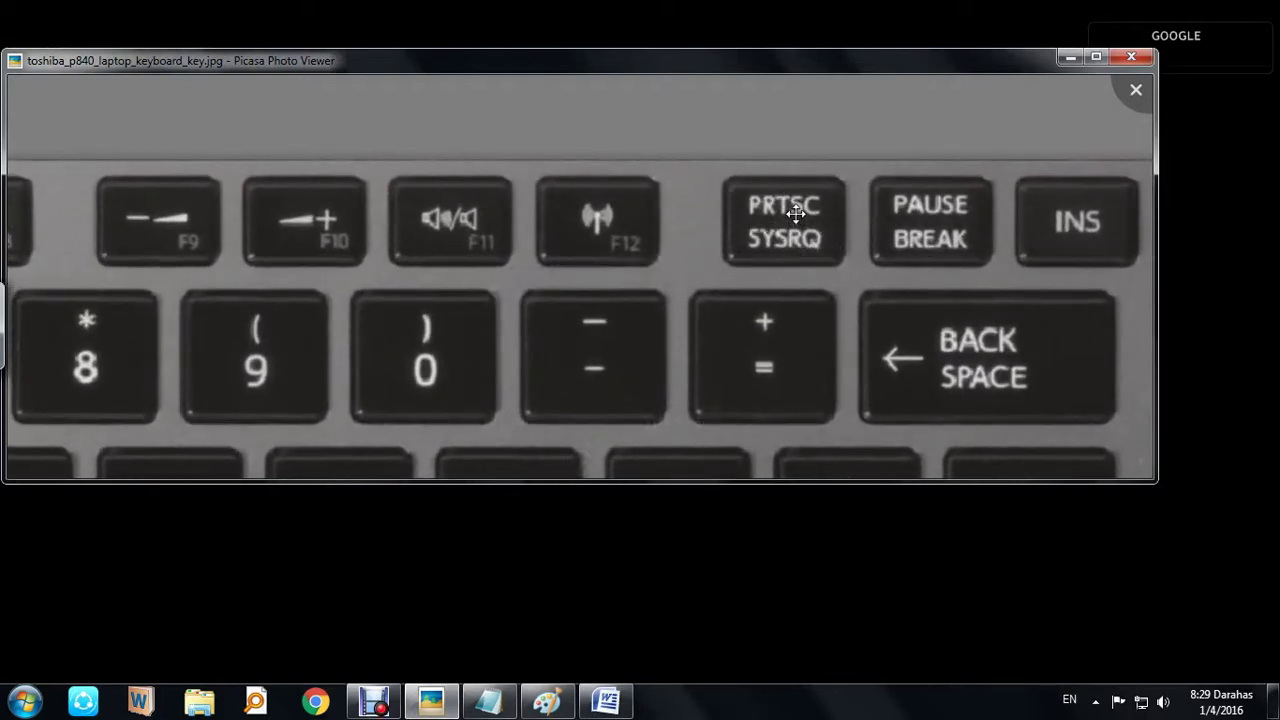
{"action": "scroll", "coordinate": [792, 264], "scroll_direction": "down", "scroll_amount": 5}
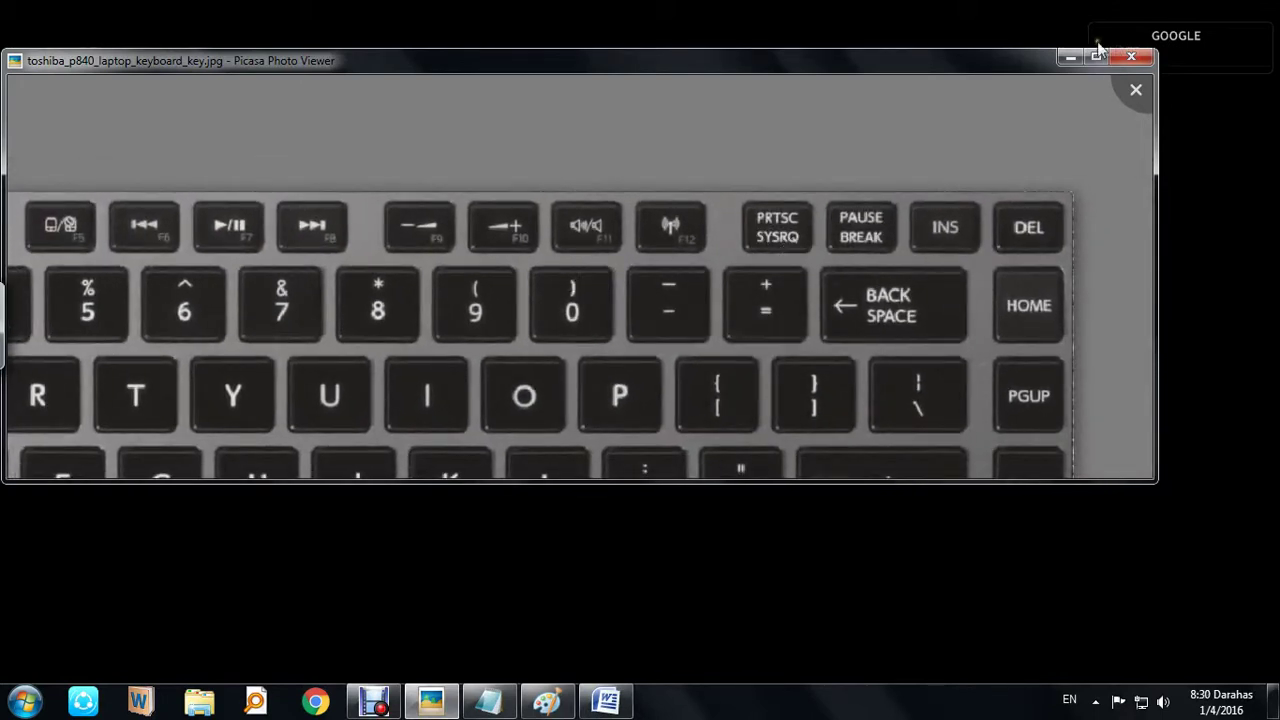
{"action": "left_click", "coordinate": [1072, 57]}
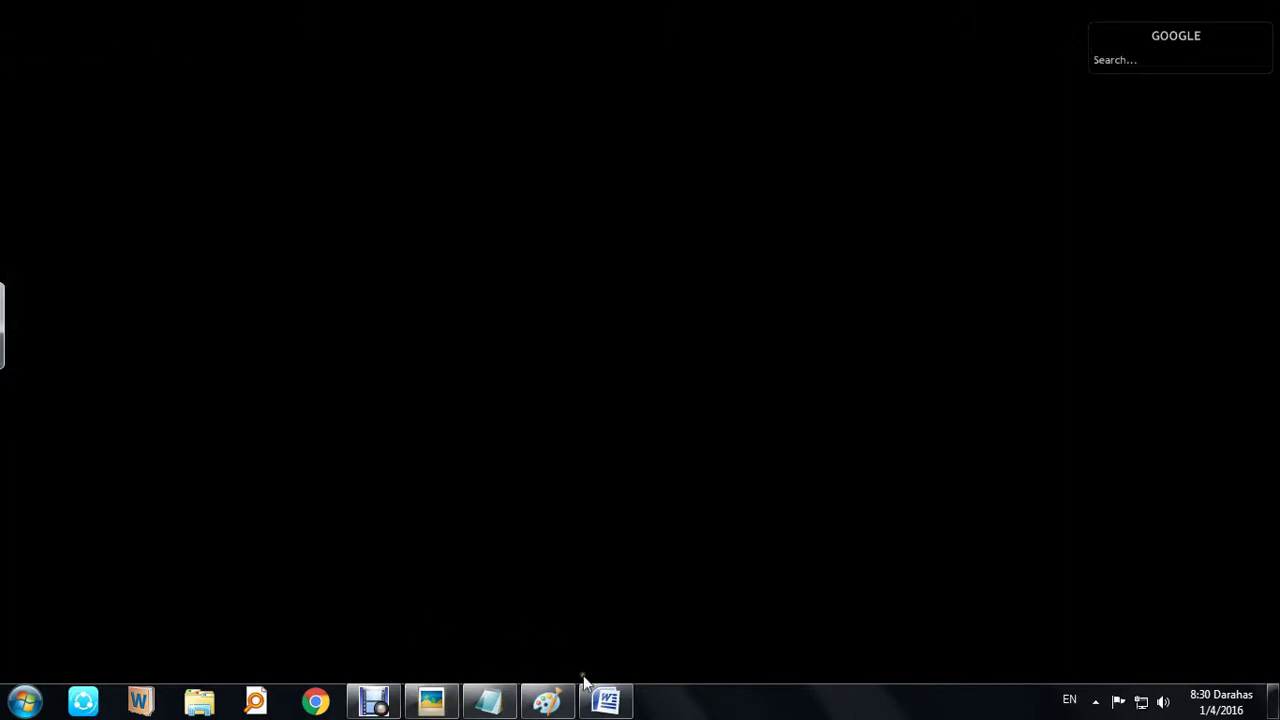
Maximize Paint and paste the 1366 × 798px screen capture, scrolling around to inspect it
{"action": "left_click", "coordinate": [546, 700]}
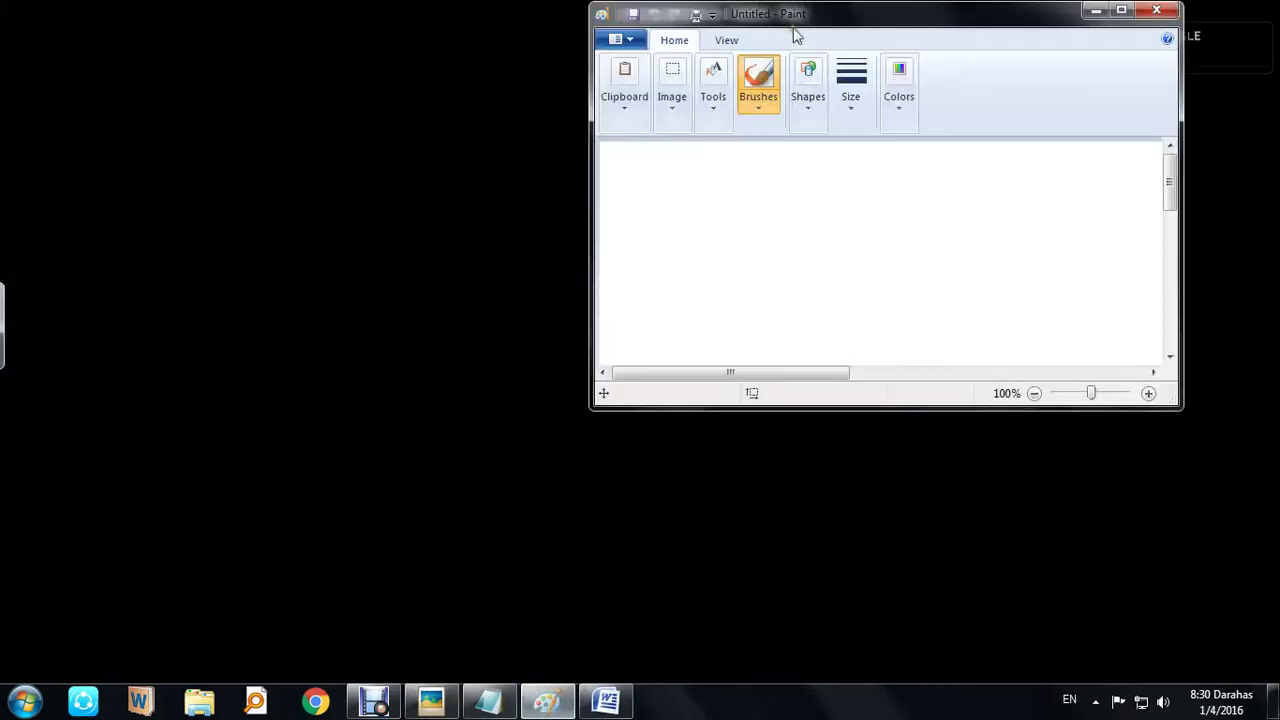
{"action": "mouse_move", "coordinate": [795, 30]}
{"action": "left_mouse_down"}
{"action": "mouse_move", "coordinate": [803, 69]}
{"action": "mouse_move", "coordinate": [660, 12]}
{"action": "left_mouse_up"}
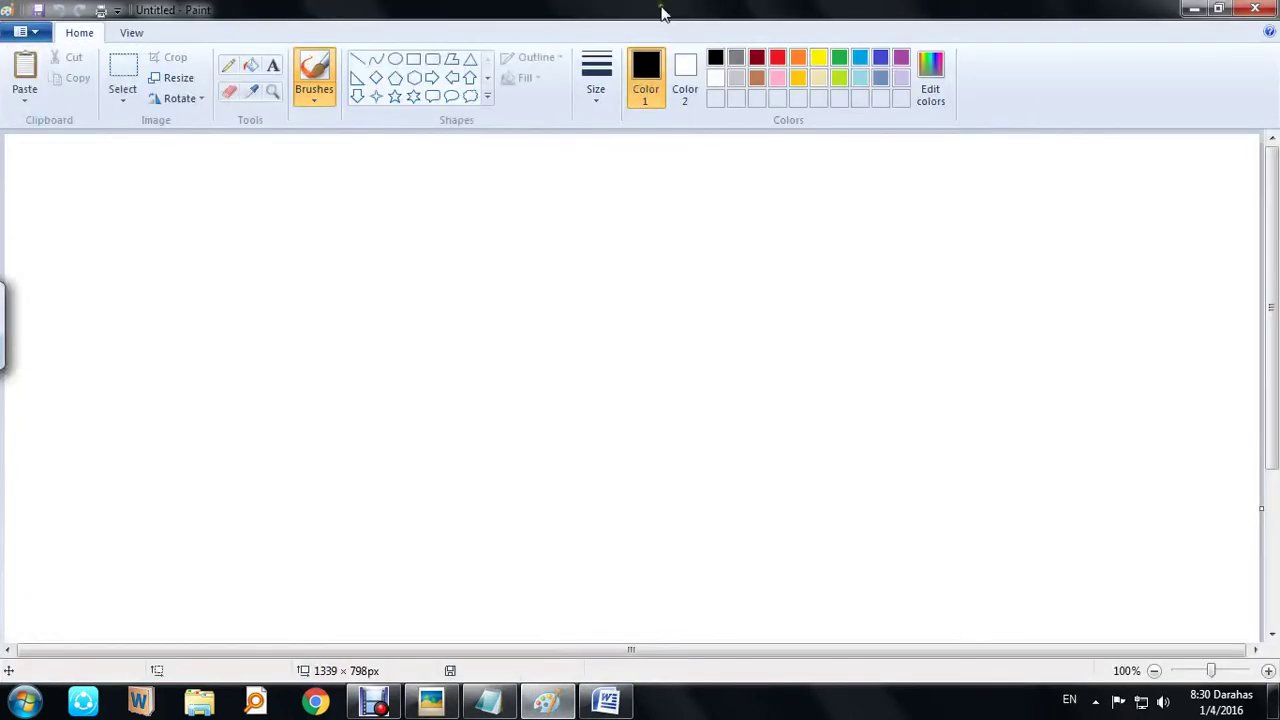
{"action": "left_click", "coordinate": [25, 65]}
{"action": "scroll", "coordinate": [391, 366], "scroll_direction": "down", "scroll_amount": 3}
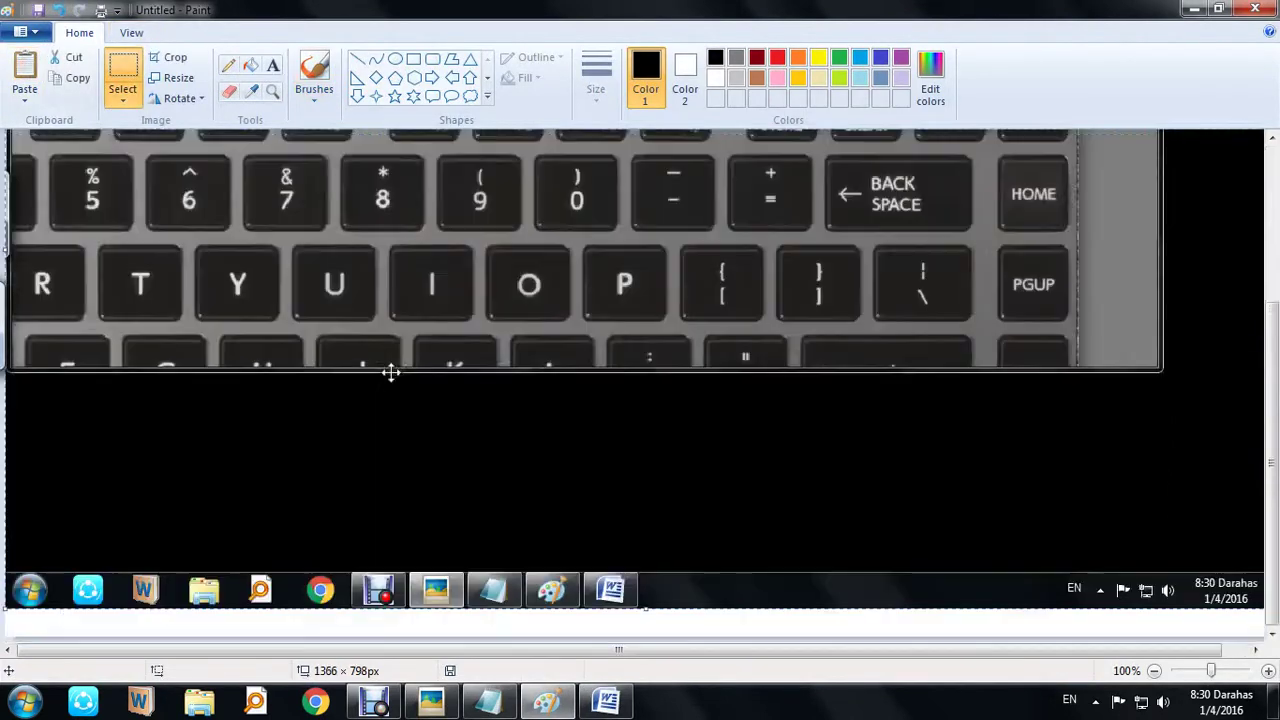
{"action": "scroll", "coordinate": [397, 429], "scroll_direction": "up", "scroll_amount": 3}
{"action": "scroll", "coordinate": [527, 589], "scroll_direction": "down", "scroll_amount": 3}
{"action": "scroll", "coordinate": [763, 609], "scroll_direction": "right", "scroll_amount": 1}
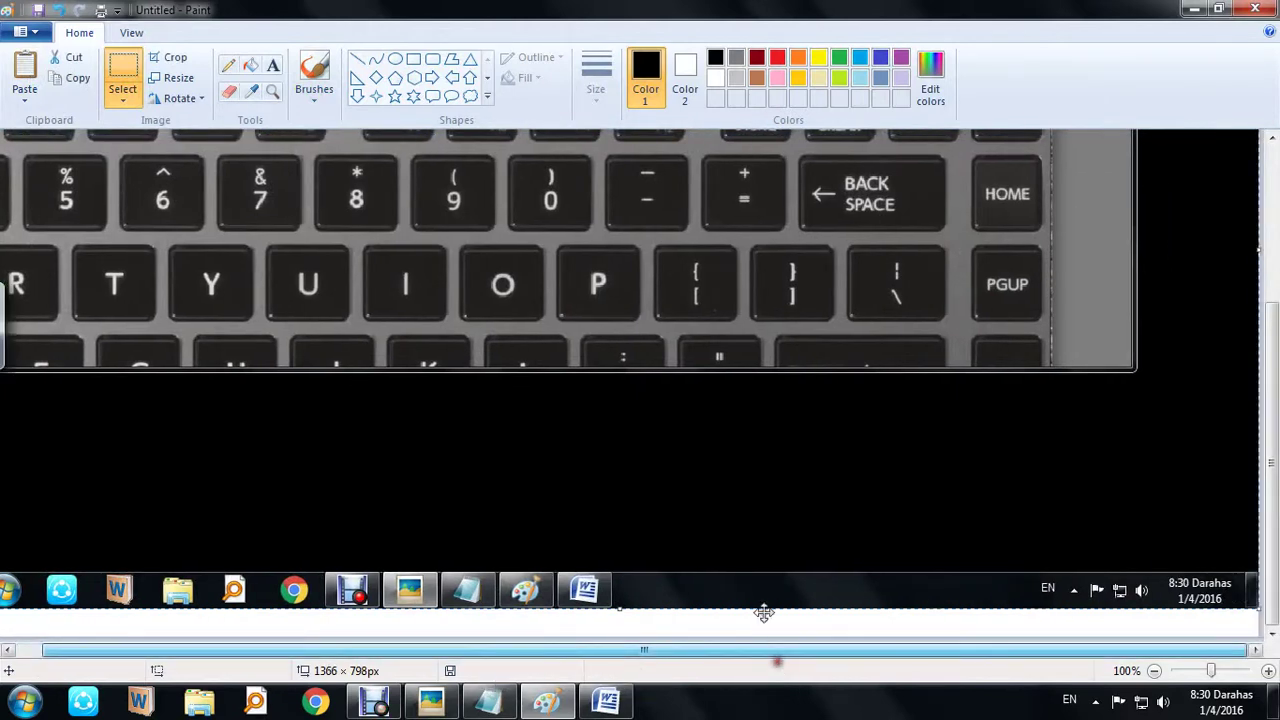
{"action": "scroll", "coordinate": [555, 410], "scroll_direction": "up", "scroll_amount": 3}
{"action": "scroll", "coordinate": [555, 410], "scroll_direction": "down", "scroll_amount": 3}
{"action": "left_click_drag", "start_coordinate": [696, 652], "coordinate": [577, 650]}
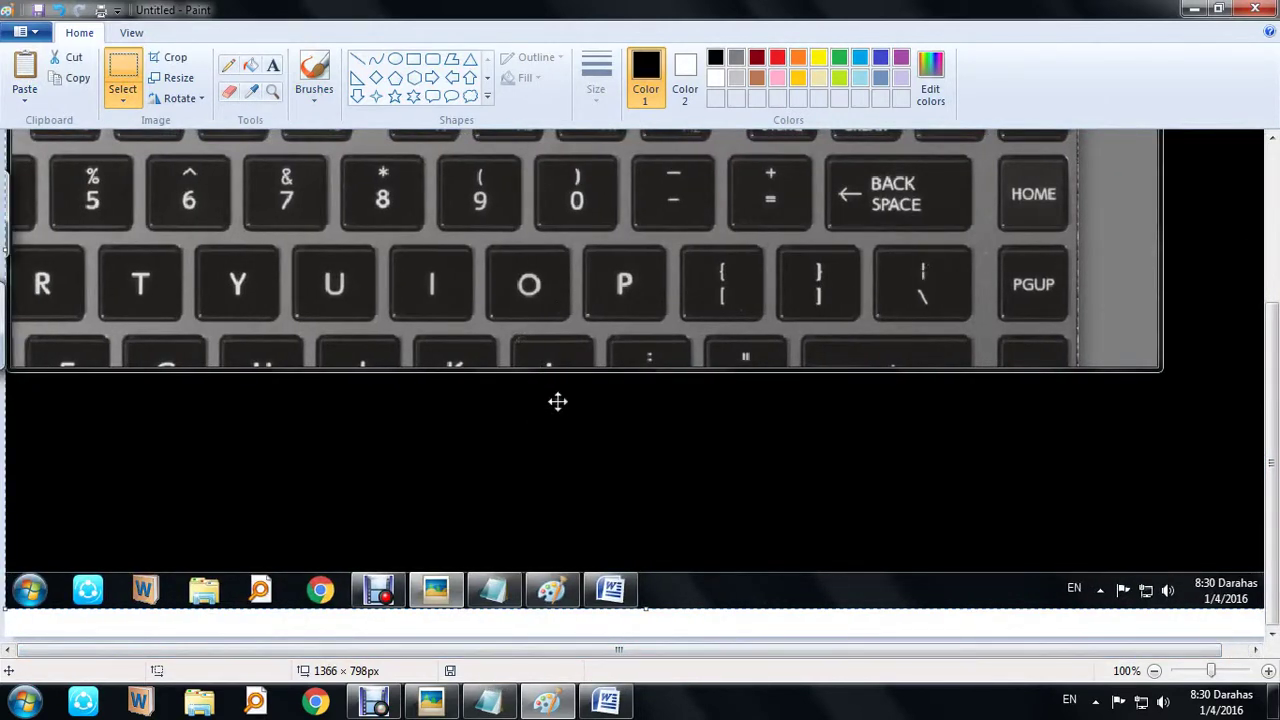
{"action": "scroll", "coordinate": [557, 400], "scroll_direction": "up", "scroll_amount": 3}
Look over Paint's Save as options, close Paint without saving, and bring Word's Document1 forward
{"action": "left_click", "coordinate": [22, 32]}
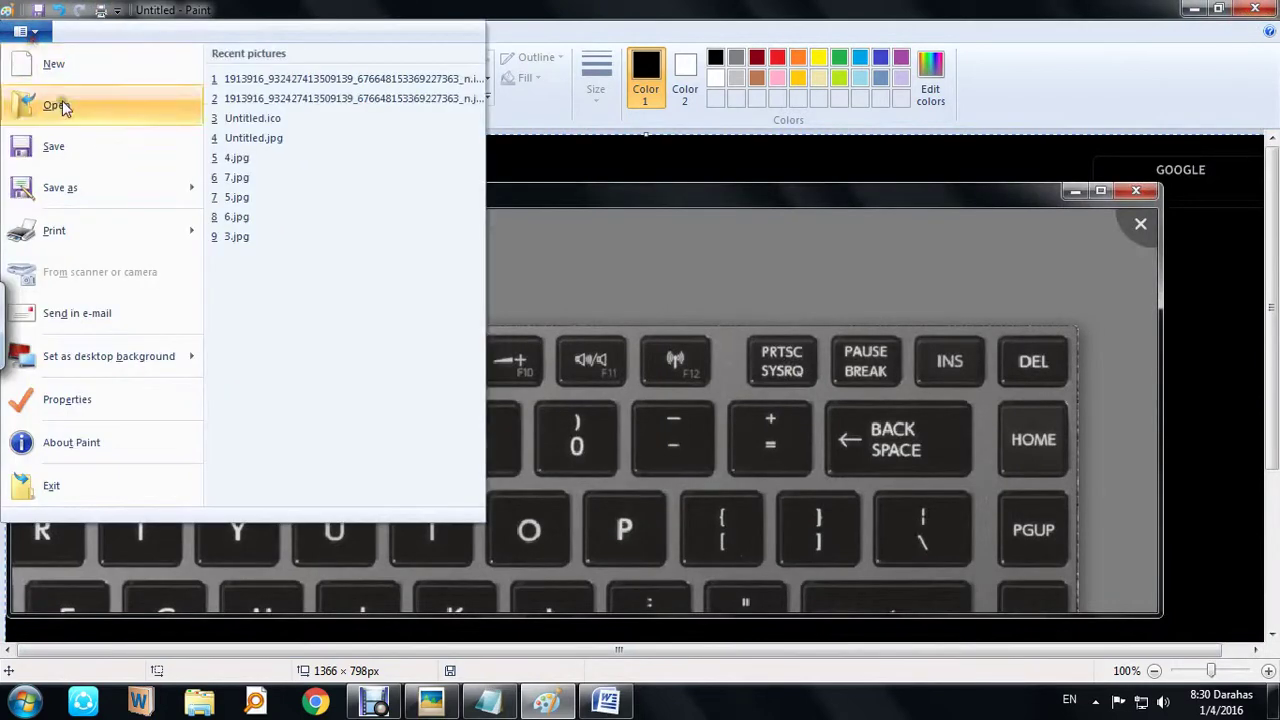
{"action": "mouse_move", "coordinate": [205, 190]}
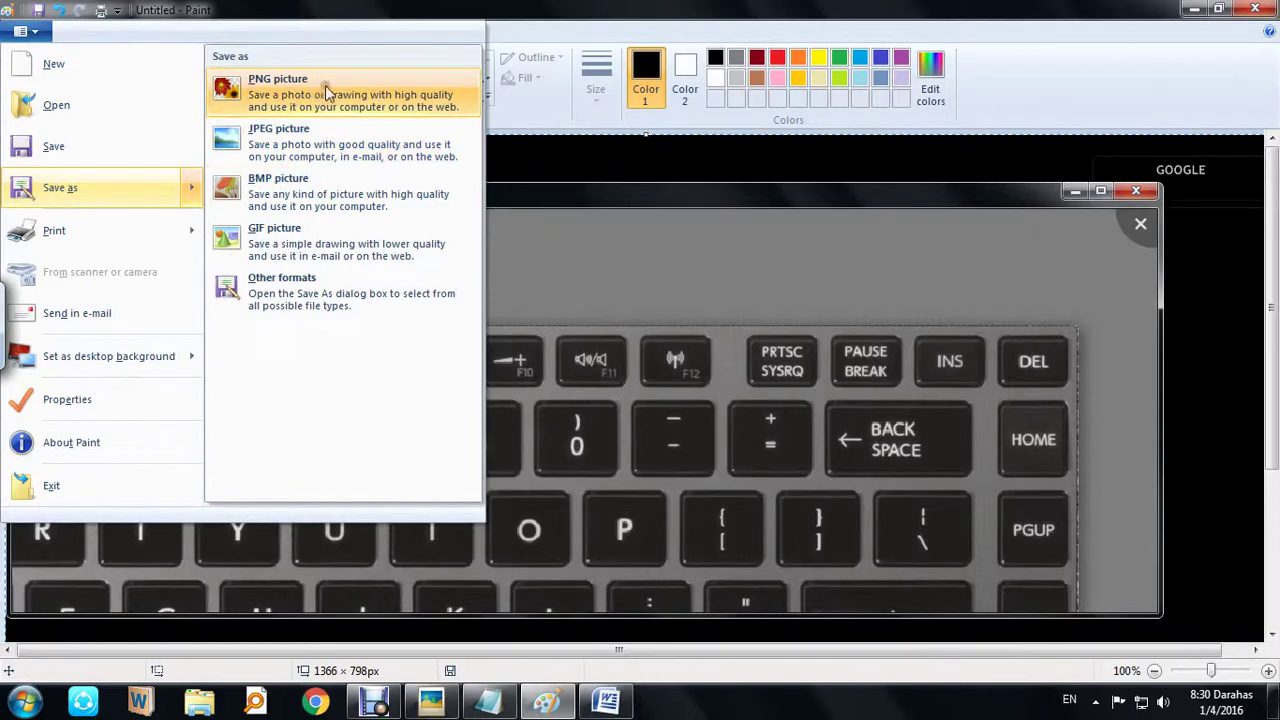
{"action": "double_click", "coordinate": [616, 8]}
{"action": "left_click", "coordinate": [1245, 14]}
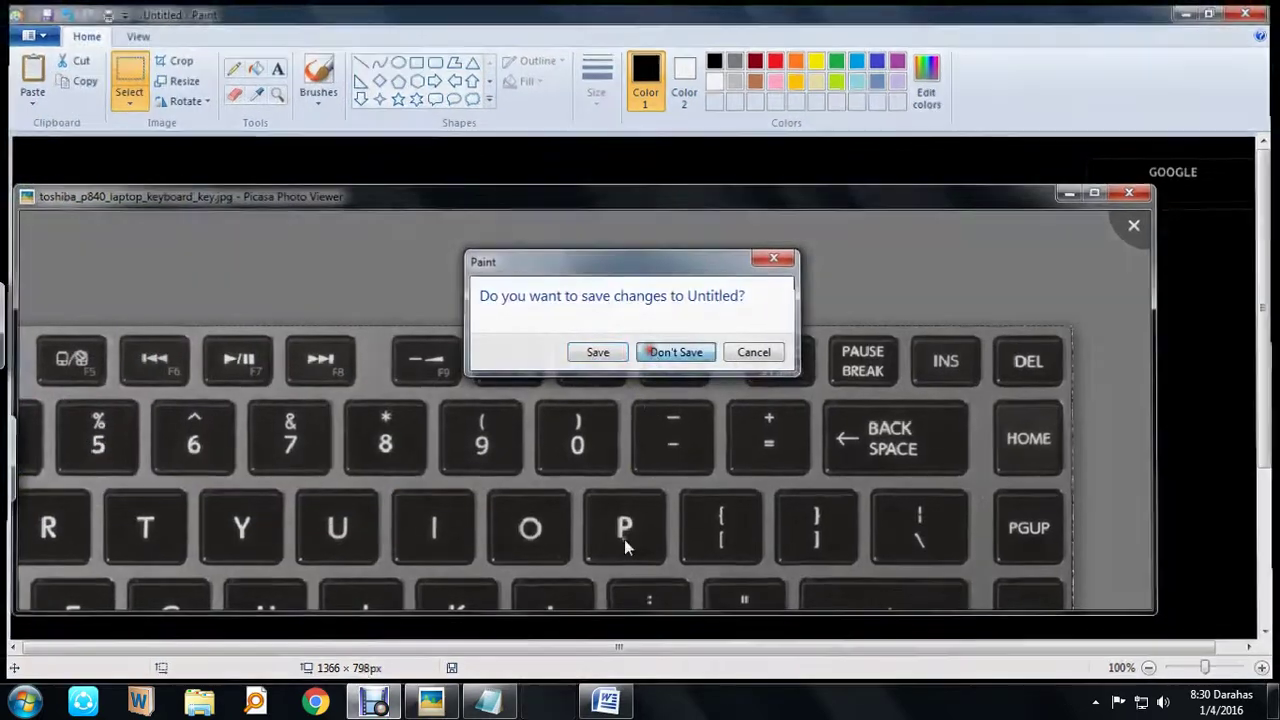
{"action": "key", "text": "Return"}
{"action": "left_click", "coordinate": [548, 700]}
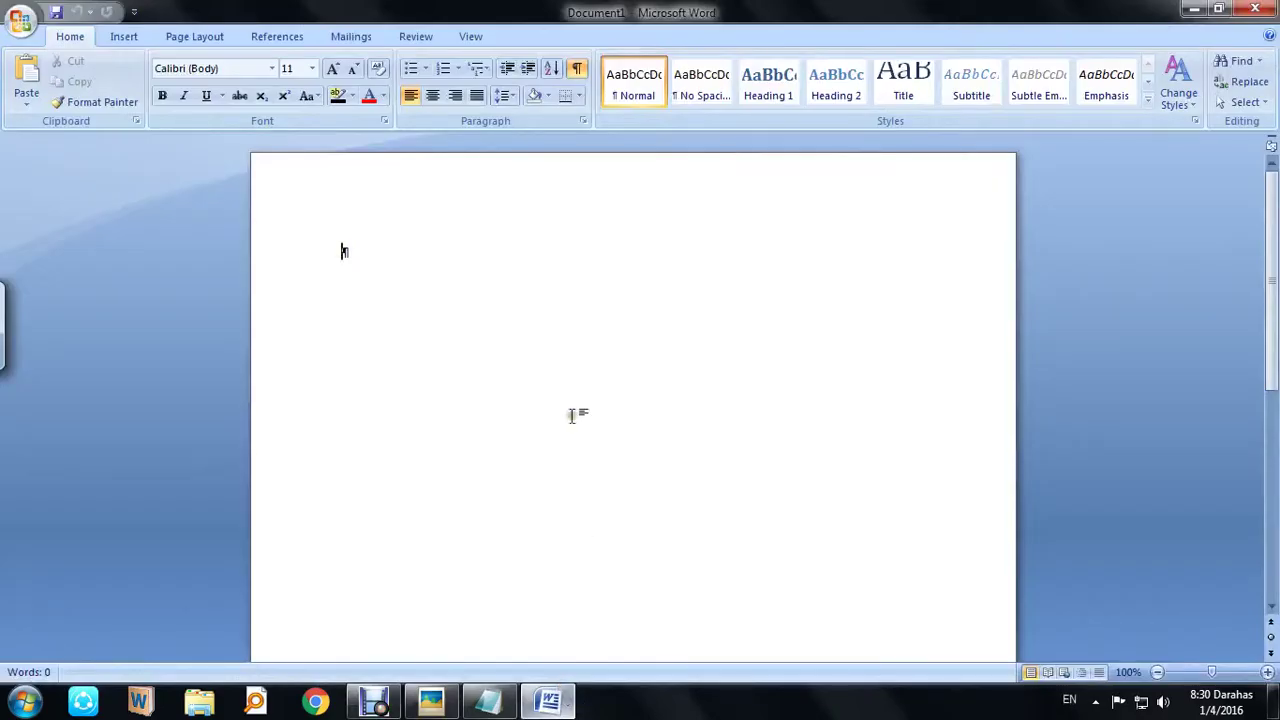
Paste the keyboard screenshot into the Word document, then close Word without saving
{"action": "left_click", "coordinate": [28, 75]}
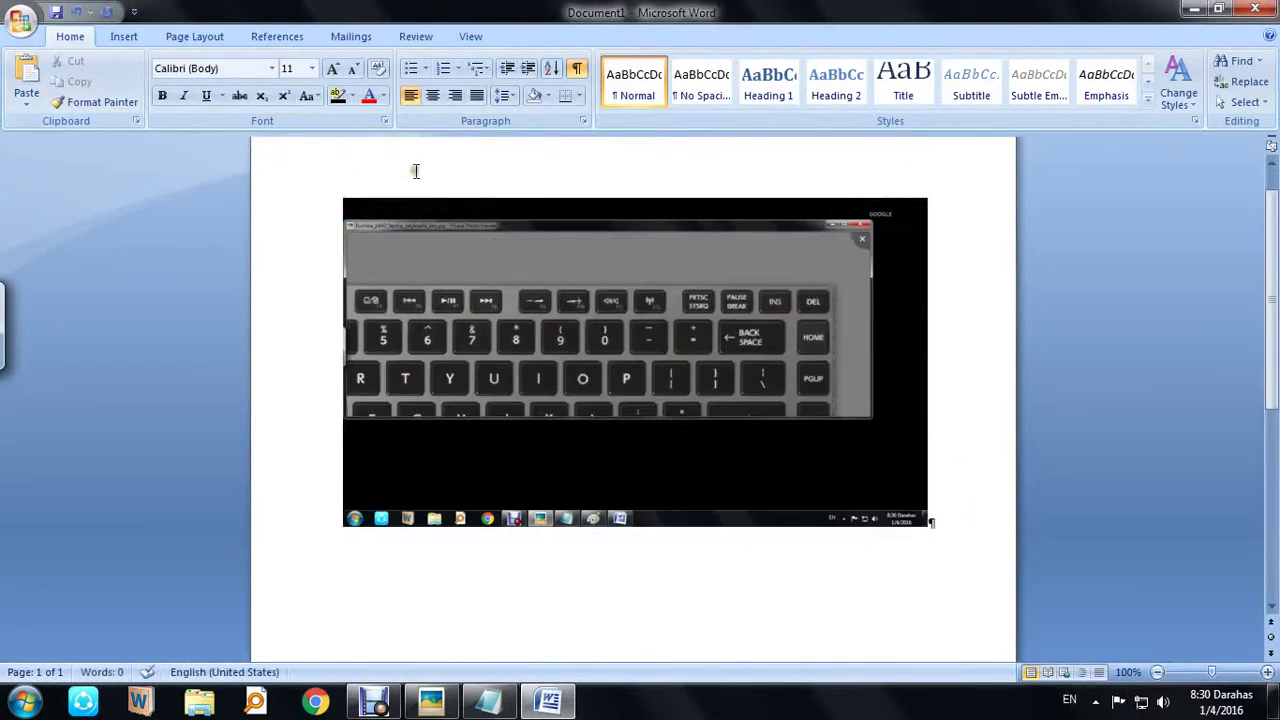
{"action": "left_click", "coordinate": [1255, 9]}
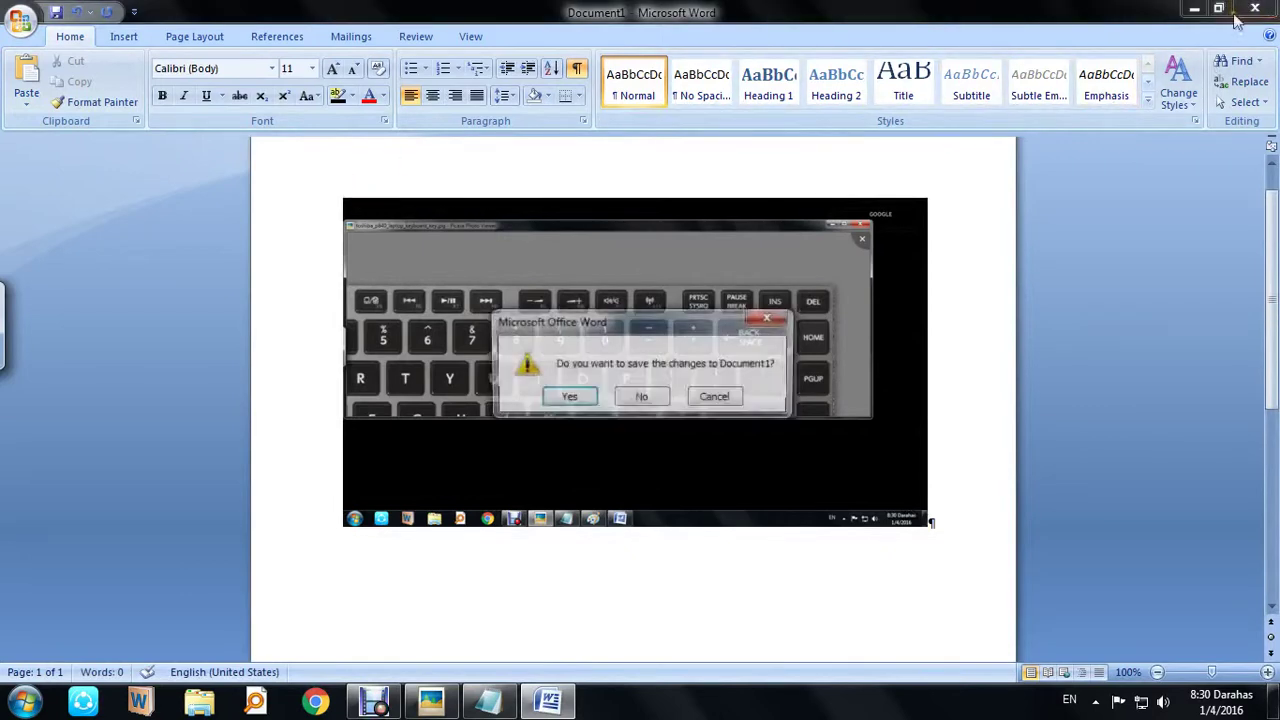
{"action": "left_click", "coordinate": [641, 397]}
Refresh the desktop and restore the Notepad topic list from the taskbar
{"action": "right_click", "coordinate": [620, 164]}
{"action": "left_click", "coordinate": [659, 218]}
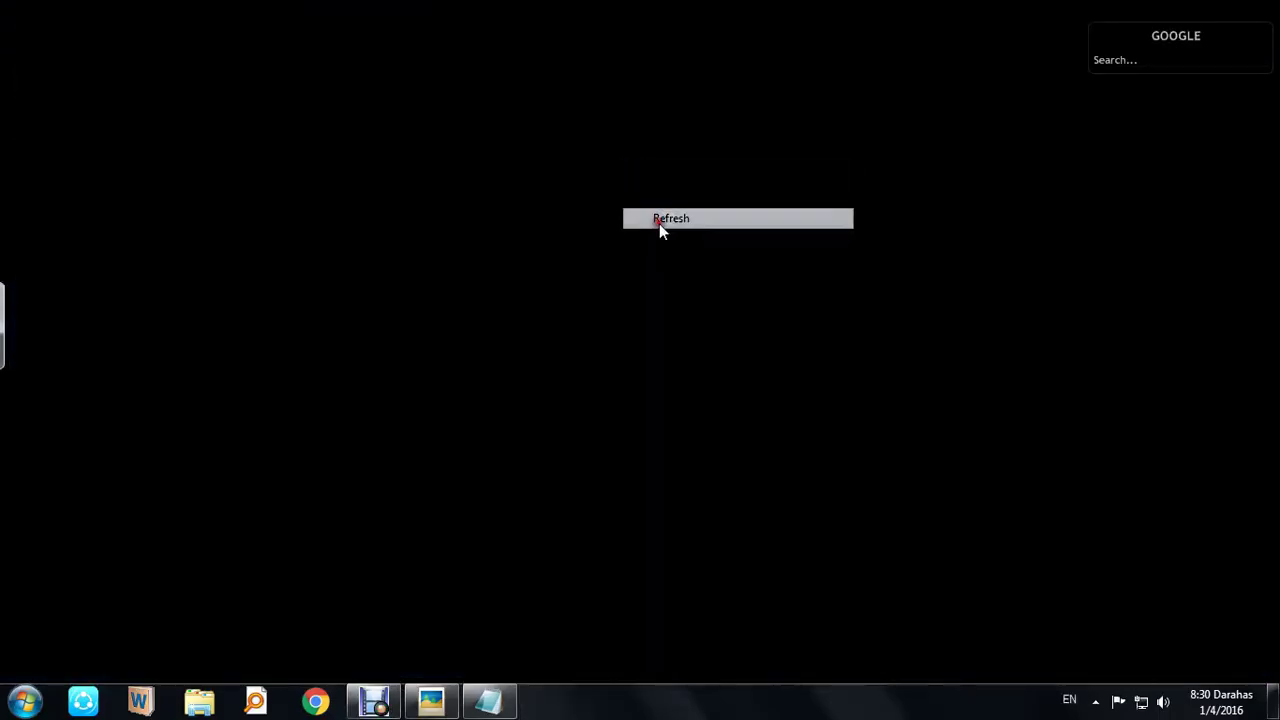
{"action": "left_click", "coordinate": [487, 703]}
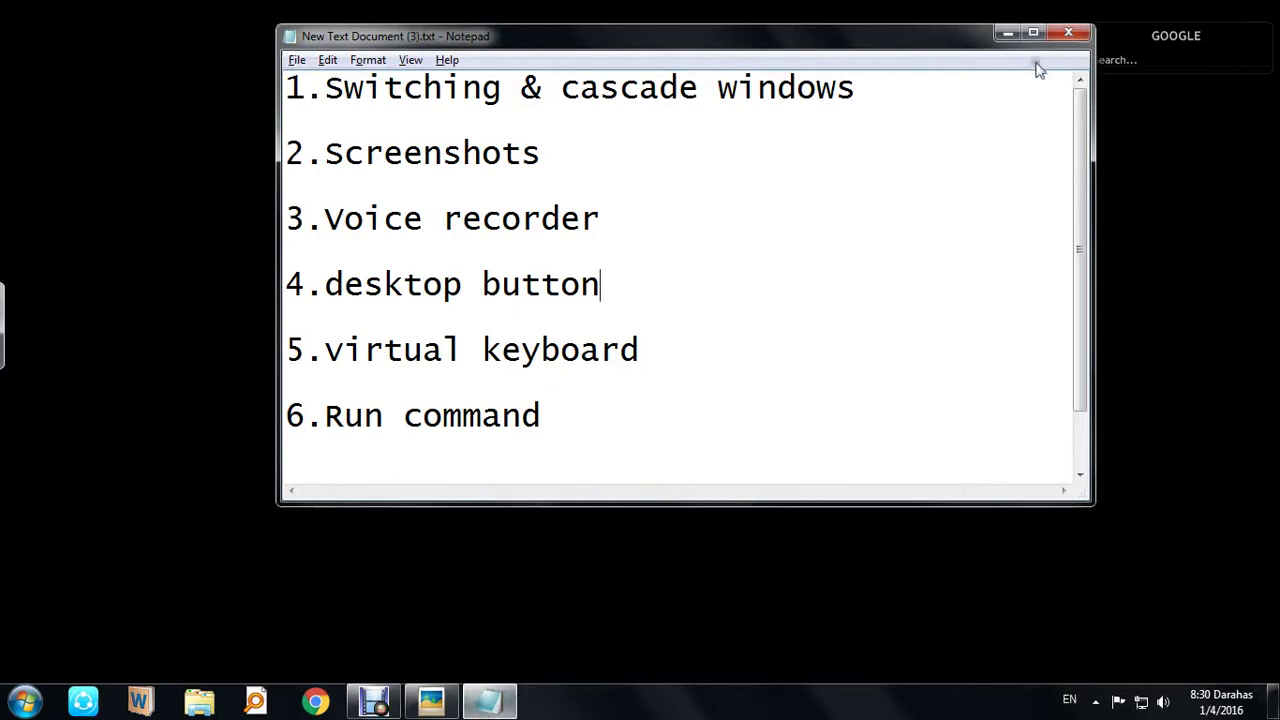
Minimize Notepad and search the Start menu for 'sound re'
{"action": "left_click", "coordinate": [1008, 37]}
{"action": "left_click", "coordinate": [6, 704]}
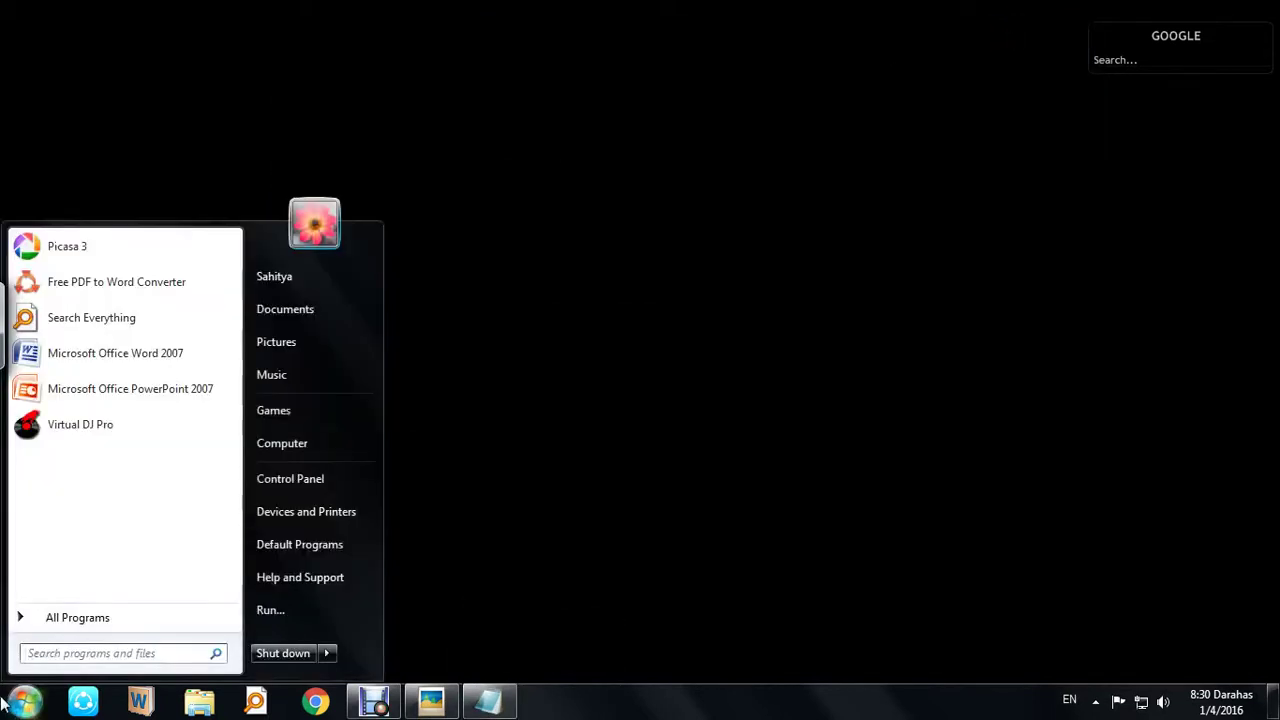
{"action": "type", "text": "s"}
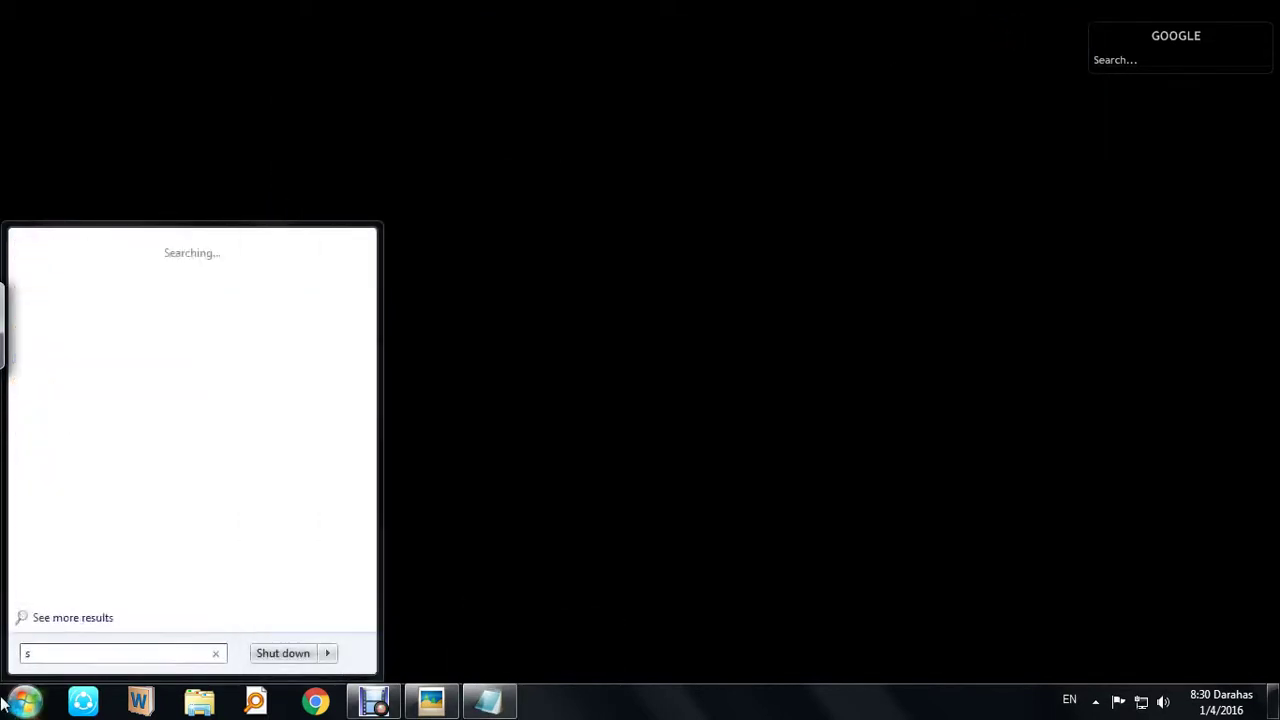
{"action": "type", "text": "ound "}
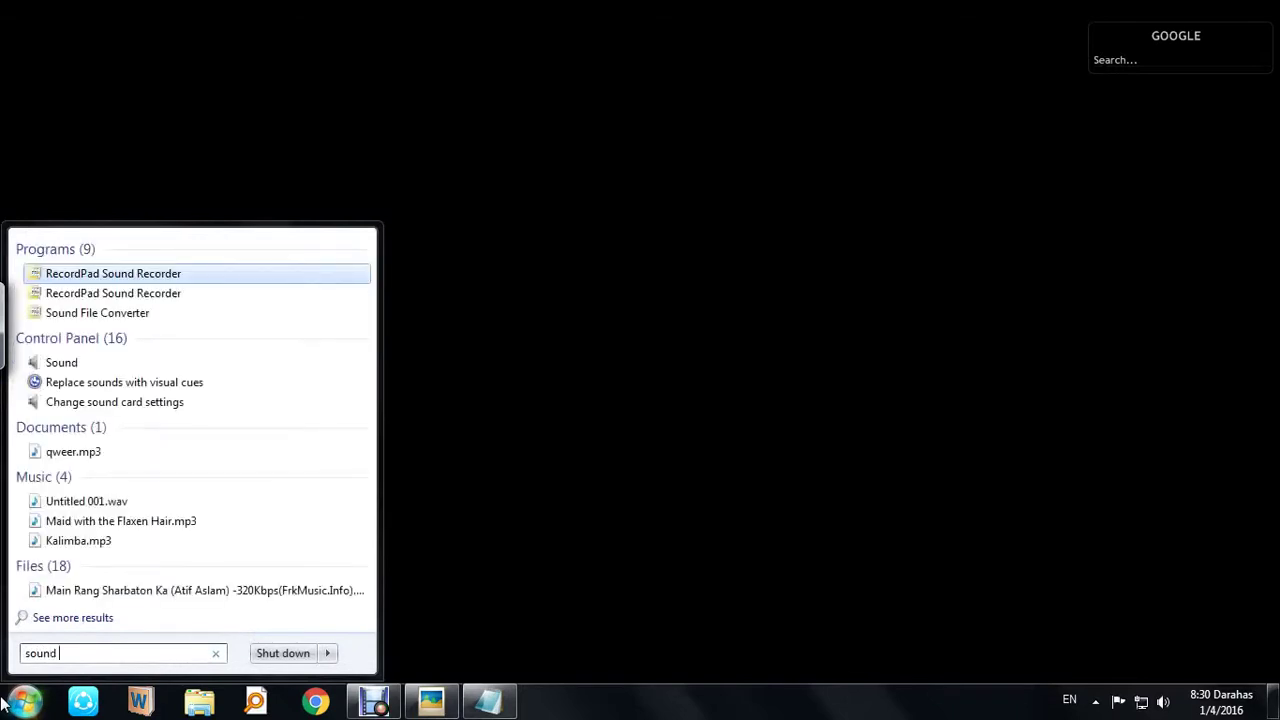
{"action": "type", "text": "re"}
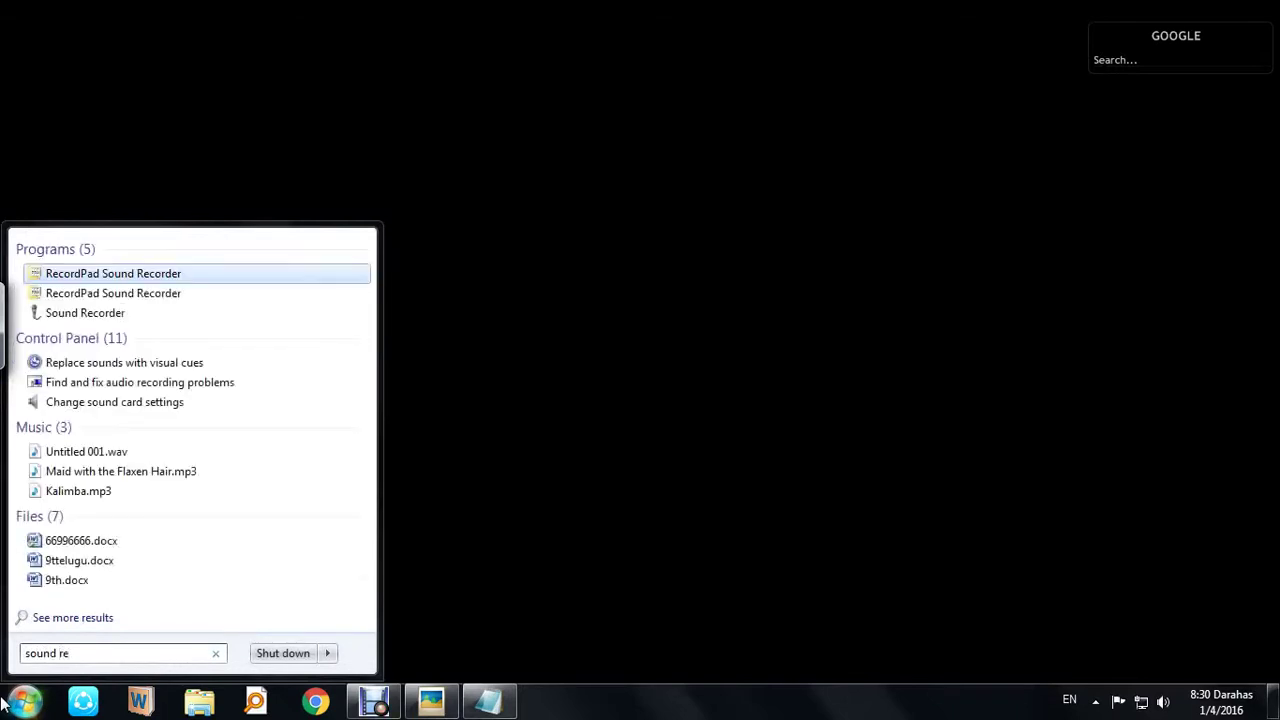
Launch Sound Recorder, move its window up, and record about ten seconds of audio
{"action": "left_click", "coordinate": [110, 316]}
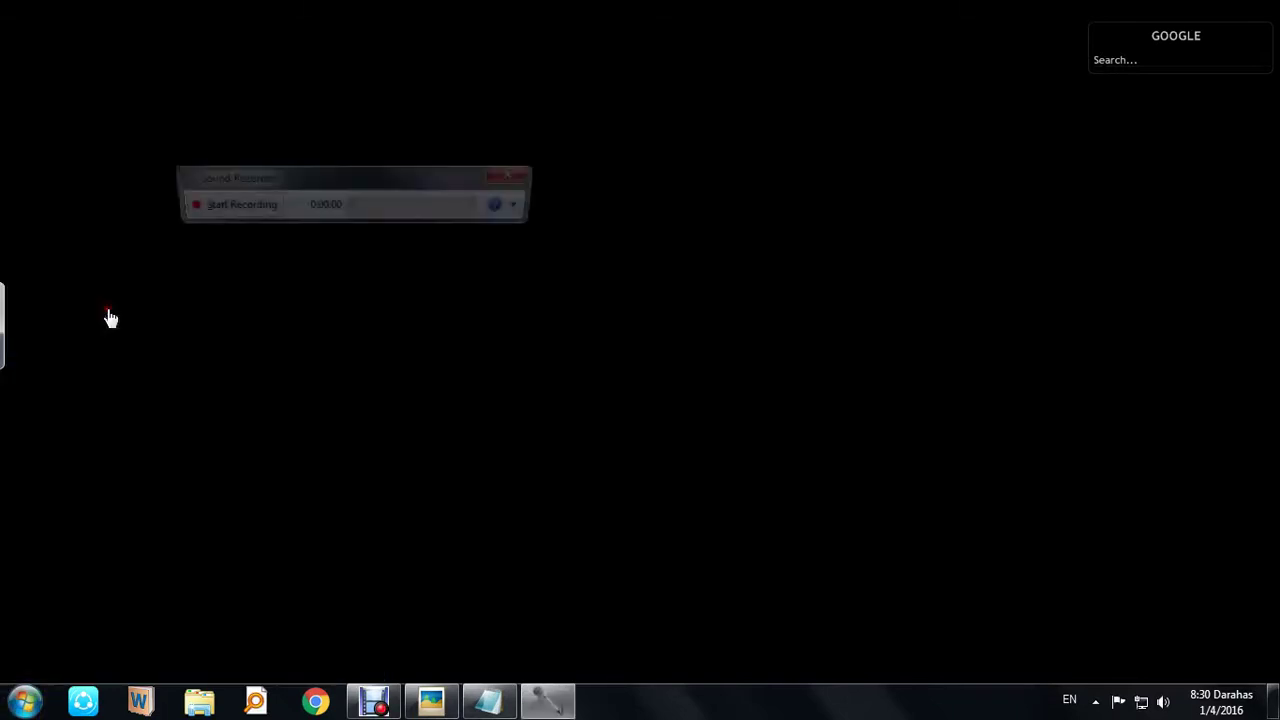
{"action": "left_click_drag", "start_coordinate": [282, 183], "coordinate": [249, 145]}
{"action": "left_click", "coordinate": [222, 170]}
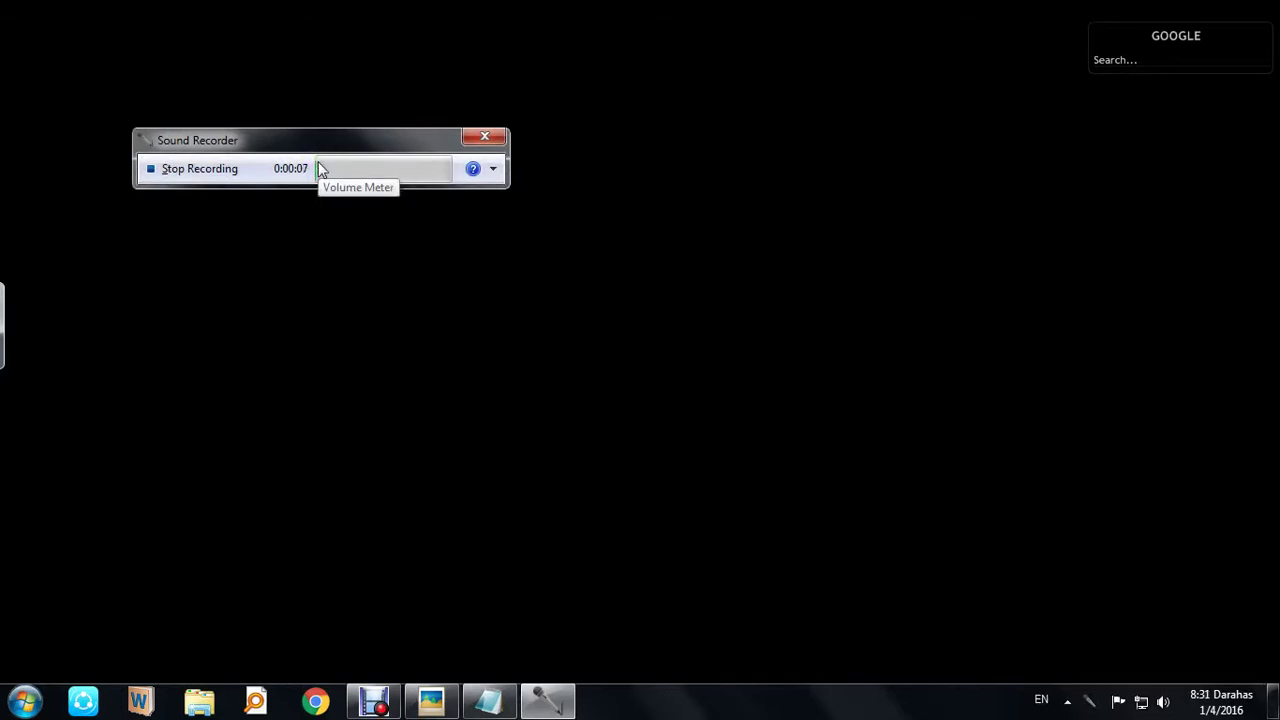
{"action": "left_click", "coordinate": [196, 170]}
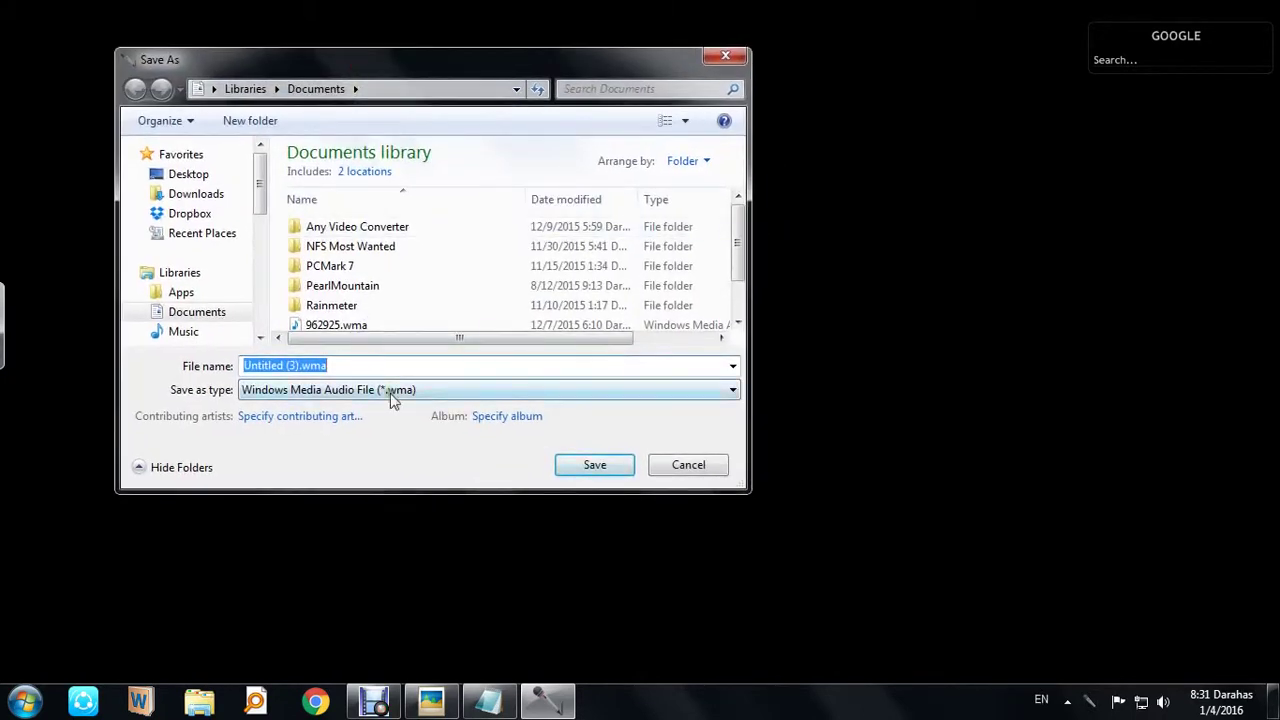
Cancel saving the recording and close Sound Recorder, discarding the unsaved audio
{"action": "left_click", "coordinate": [390, 394]}
{"action": "left_click", "coordinate": [392, 397]}
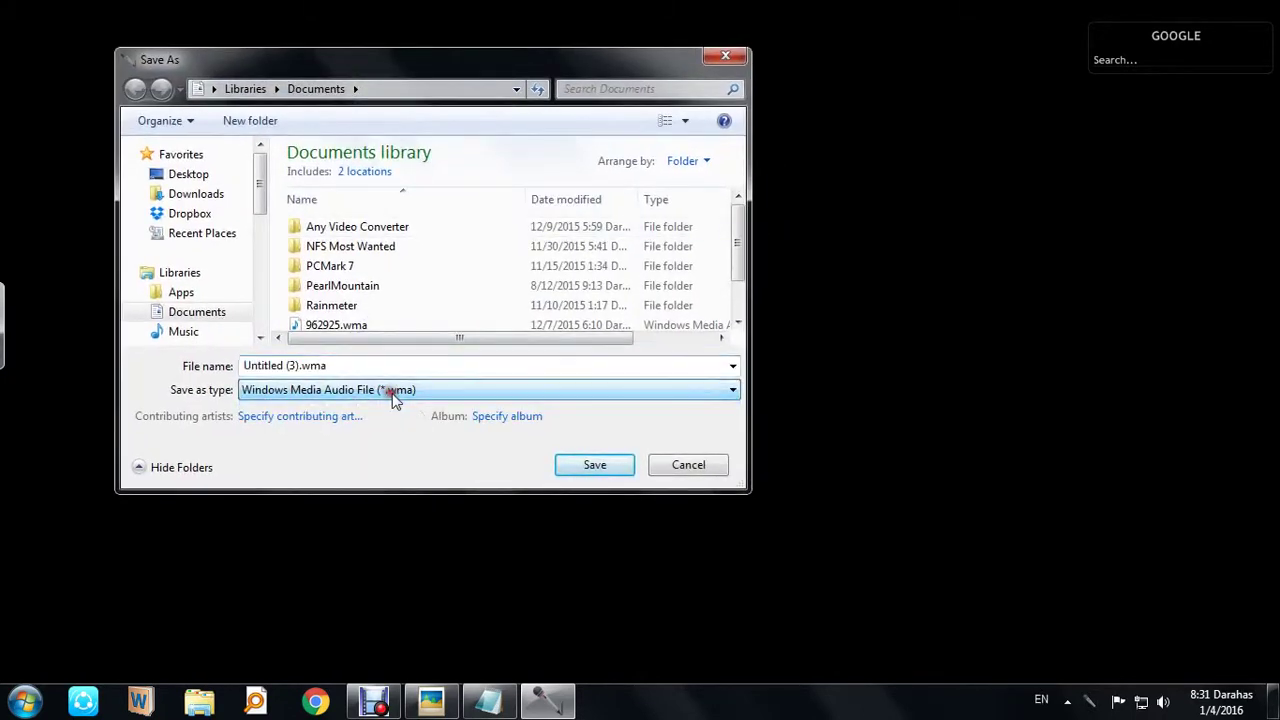
{"action": "left_click", "coordinate": [723, 58]}
{"action": "left_click", "coordinate": [485, 140]}
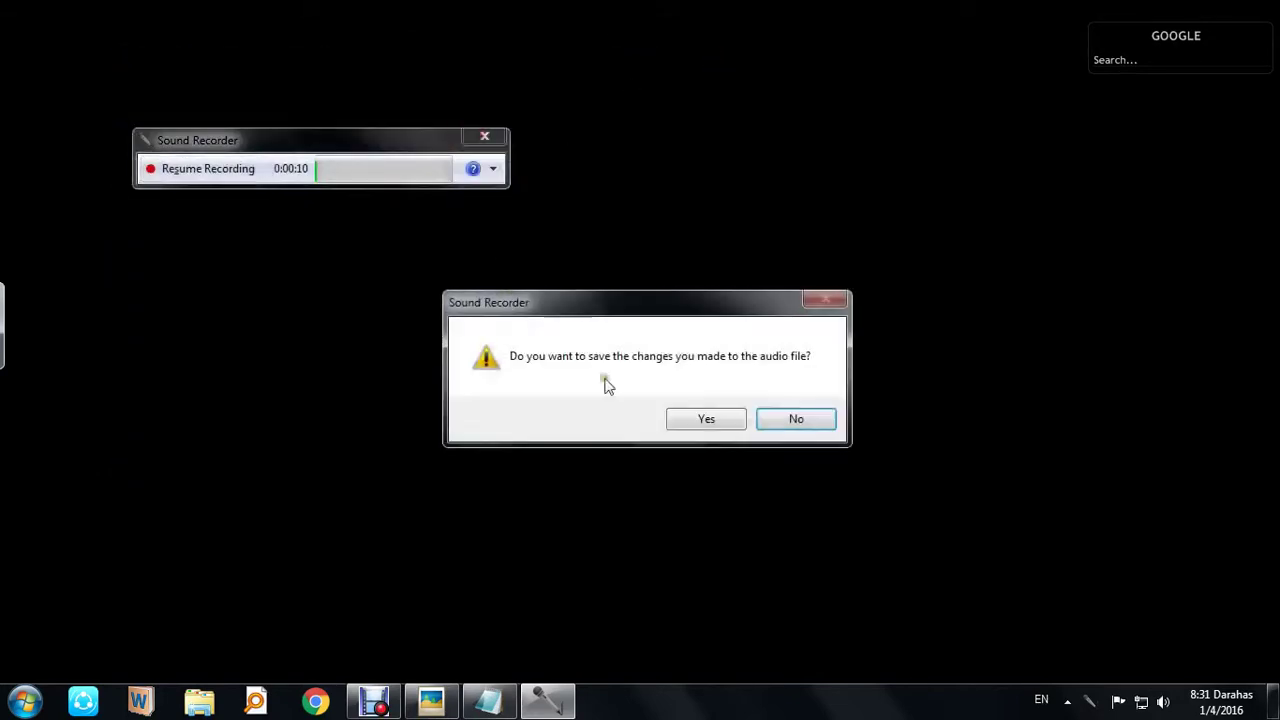
{"action": "left_click", "coordinate": [774, 411]}
{"action": "right_click", "coordinate": [524, 164]}
Restore Notepad and highlight the fourth topic line, then return to a refreshed desktop
{"action": "left_click", "coordinate": [575, 220]}
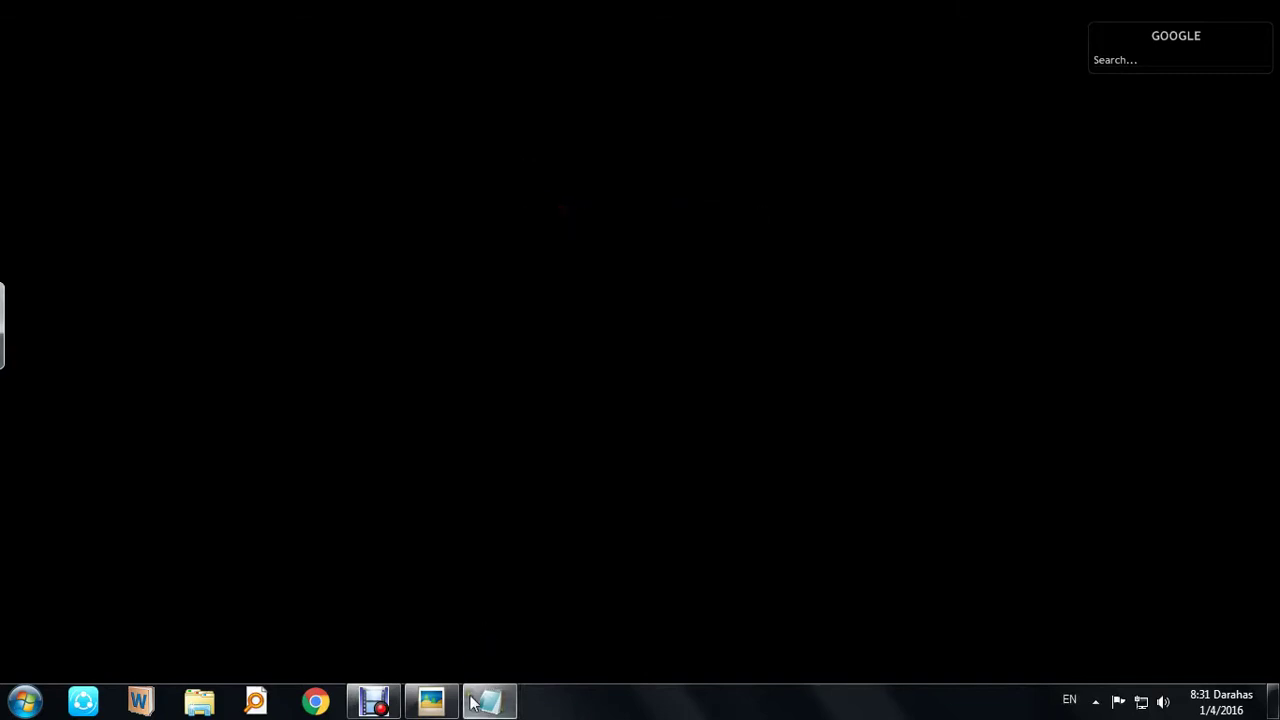
{"action": "left_click", "coordinate": [474, 703]}
{"action": "left_click_drag", "start_coordinate": [631, 303], "coordinate": [452, 290]}
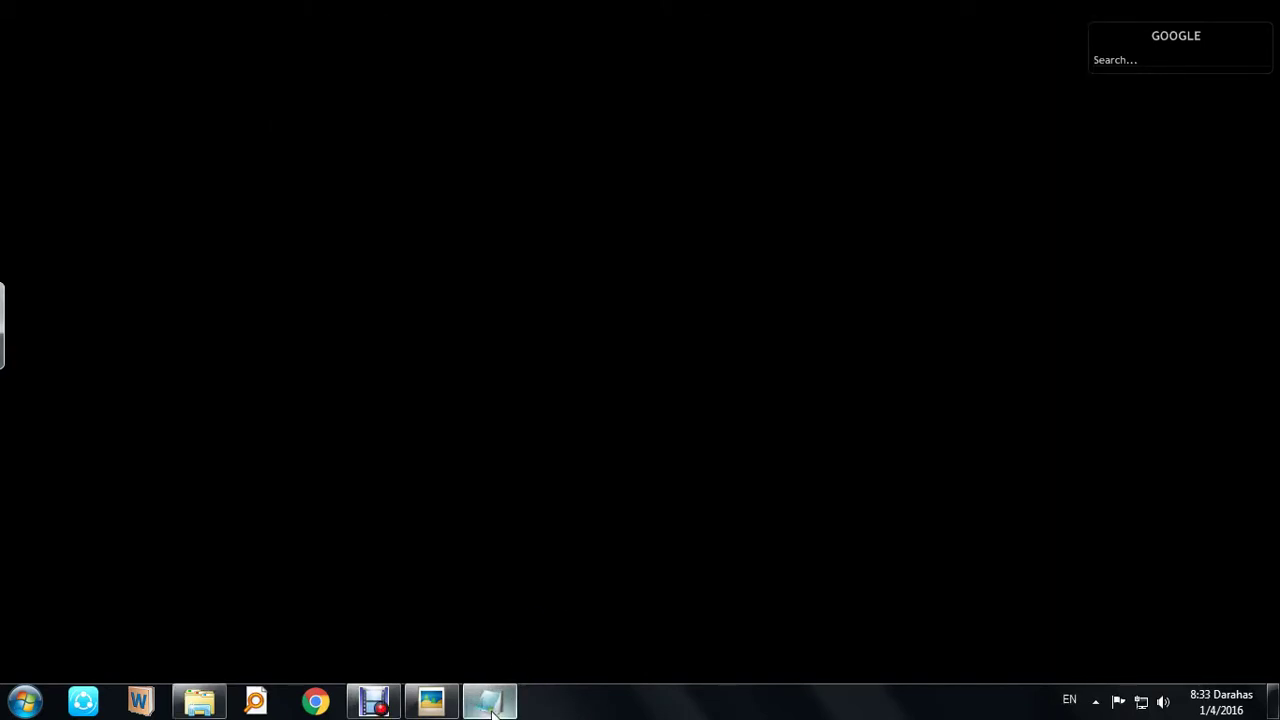
{"action": "right_click", "coordinate": [703, 521]}
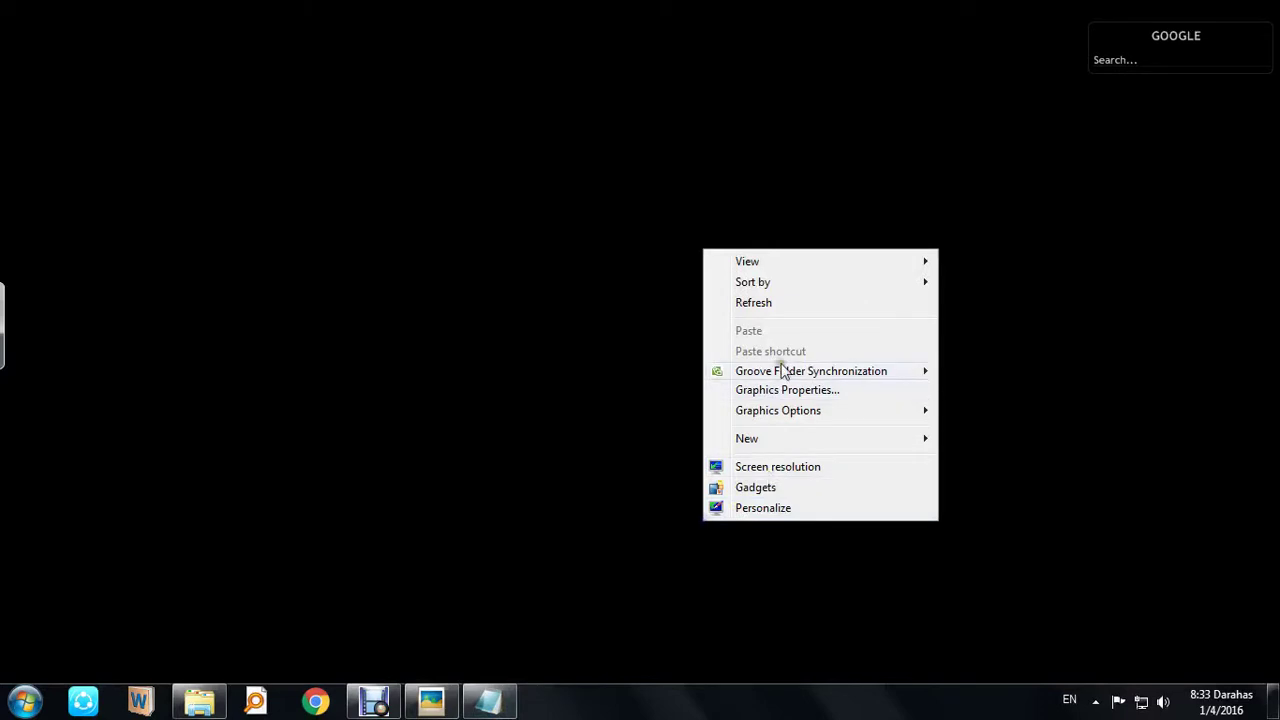
{"action": "left_click", "coordinate": [795, 302]}
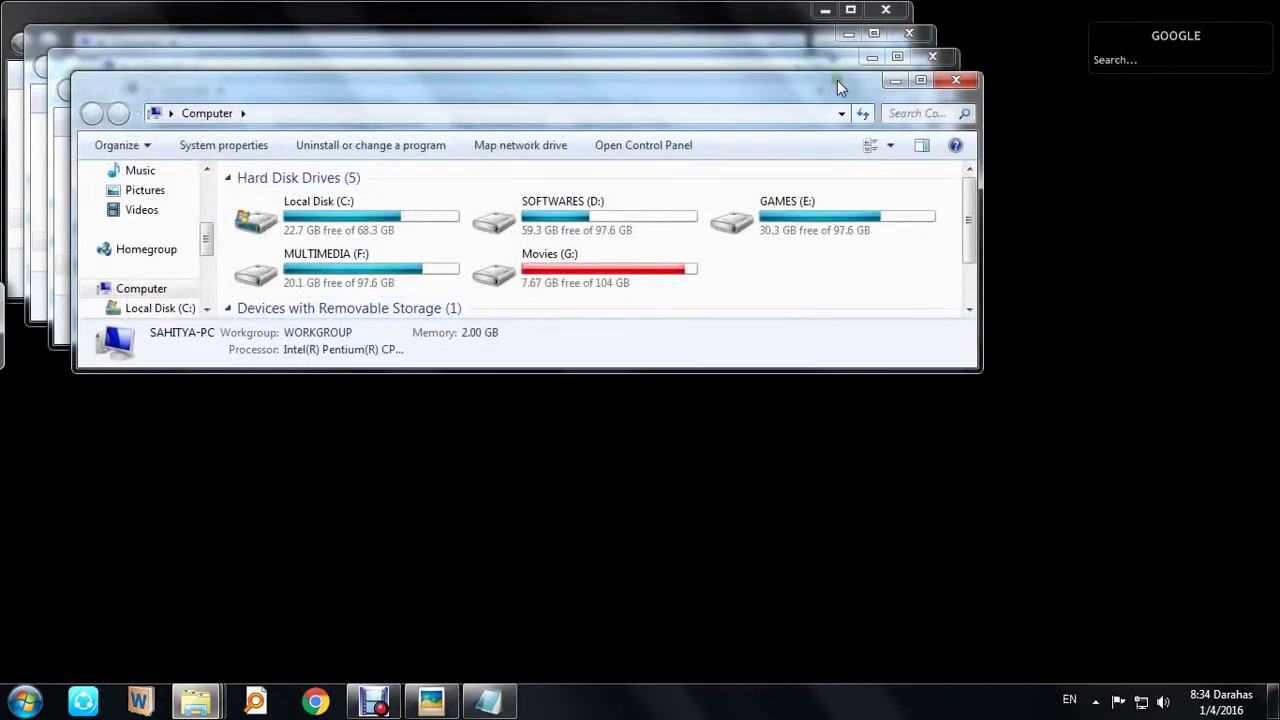
Minimize each of the stacked Computer windows and refresh the desktop
{"action": "left_click_drag", "start_coordinate": [837, 85], "coordinate": [745, 169]}
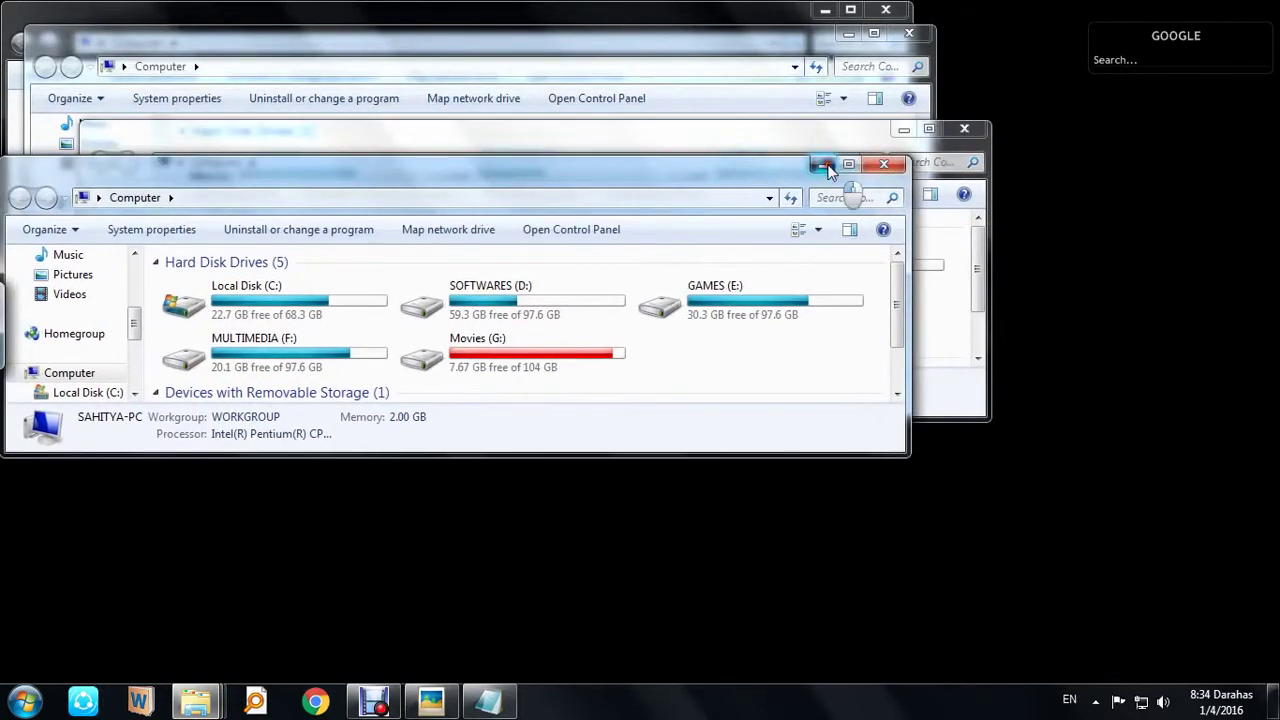
{"action": "left_click", "coordinate": [828, 170]}
{"action": "left_click", "coordinate": [903, 129]}
{"action": "left_click", "coordinate": [848, 33]}
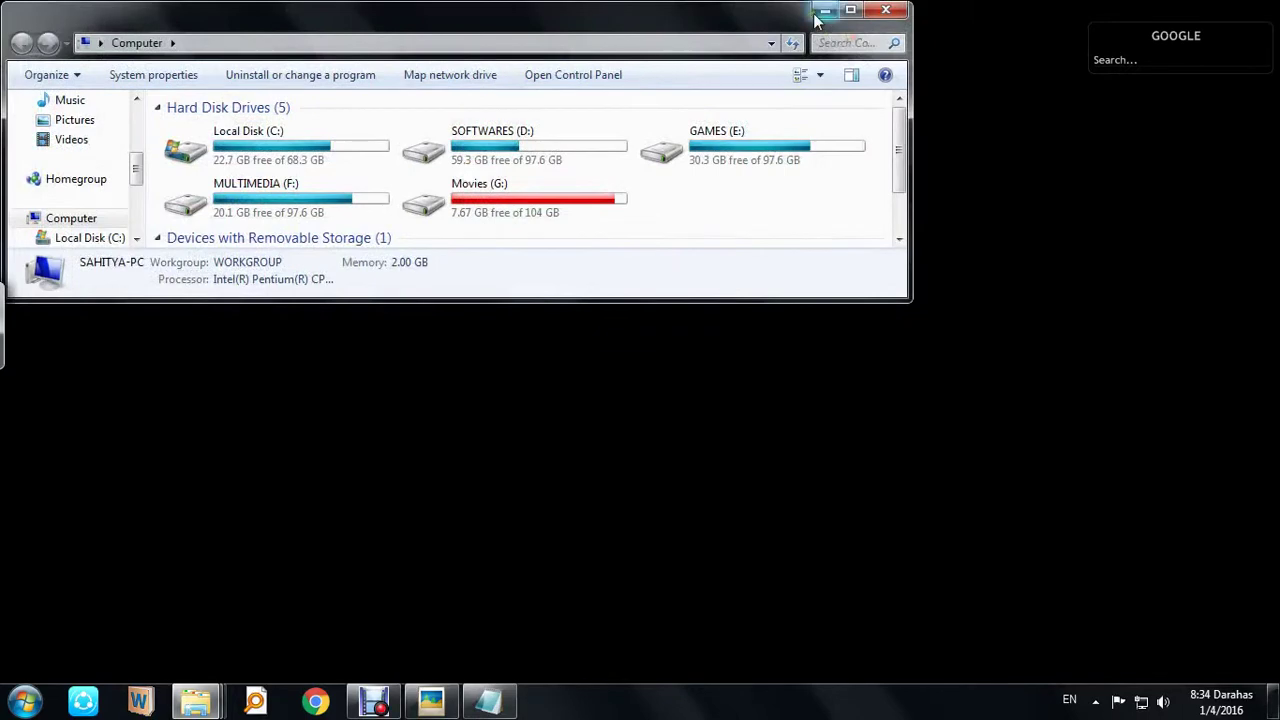
{"action": "left_click", "coordinate": [820, 15]}
{"action": "right_click", "coordinate": [235, 516]}
{"action": "left_click", "coordinate": [382, 297]}
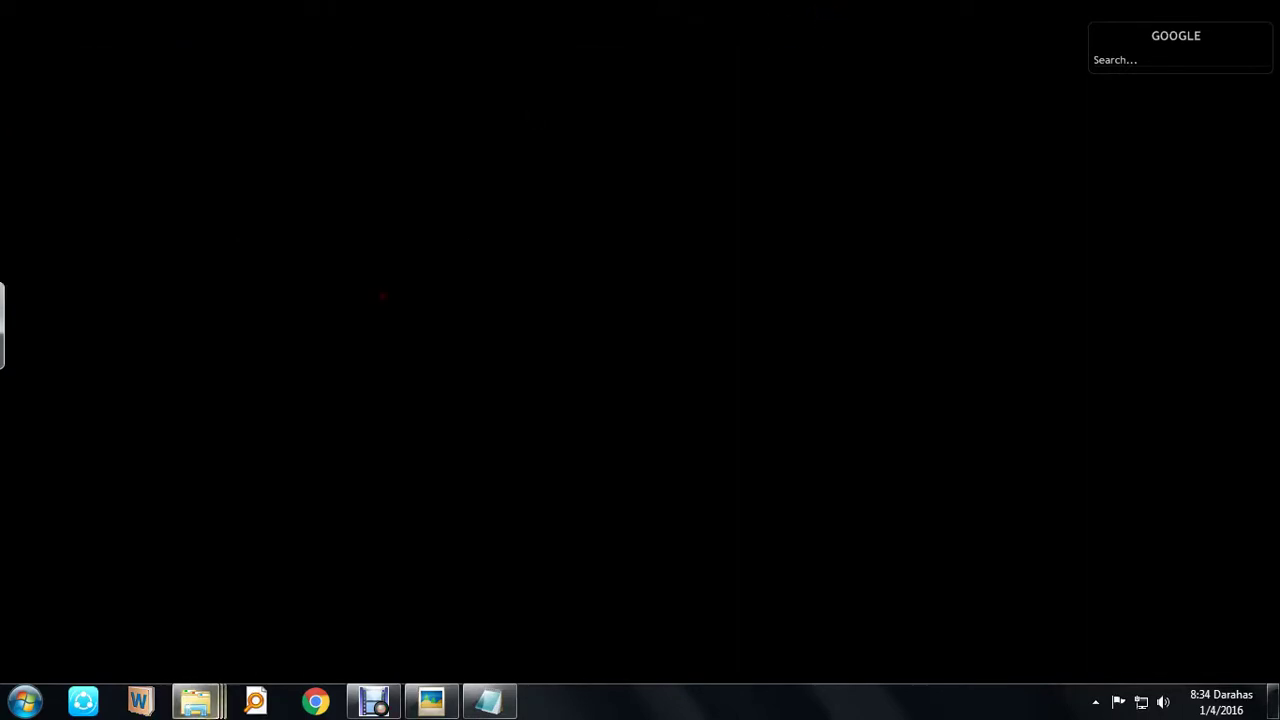
Restore four Computer windows from their taskbar thumbnail previews
{"action": "mouse_move", "coordinate": [196, 700]}
{"action": "left_click", "coordinate": [177, 614]}
{"action": "left_click", "coordinate": [305, 632]}
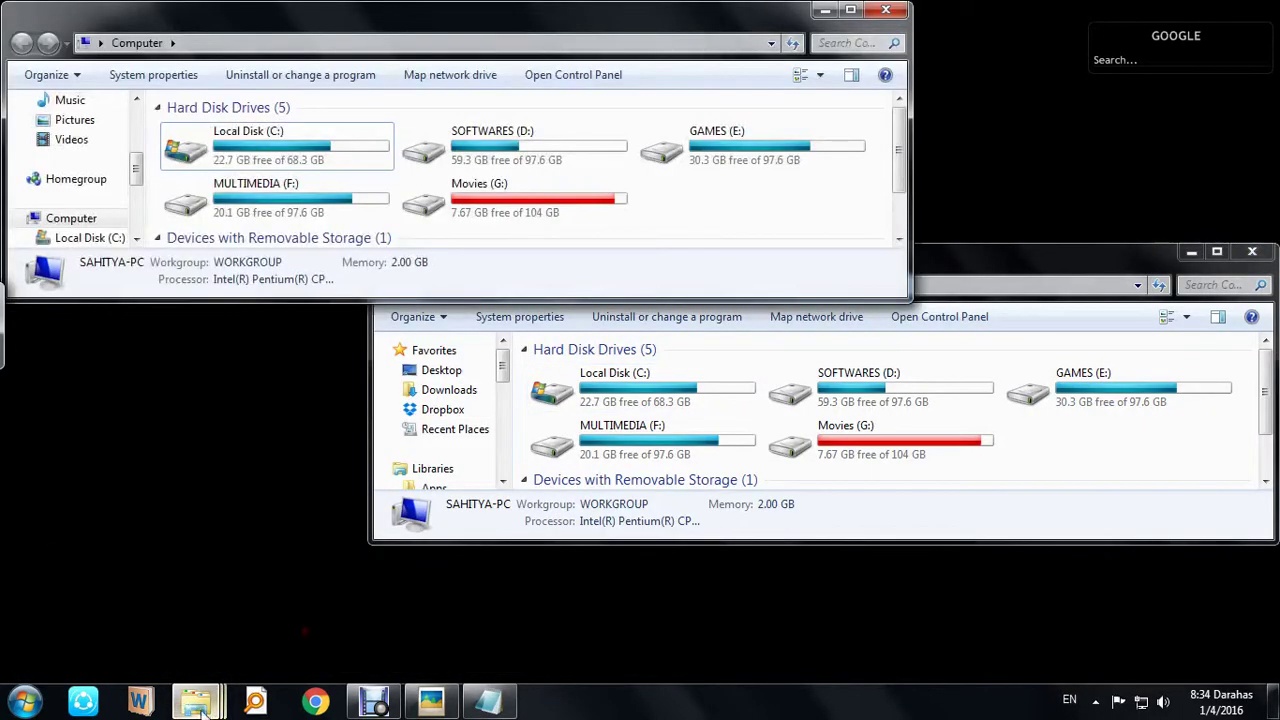
{"action": "left_click", "coordinate": [462, 606]}
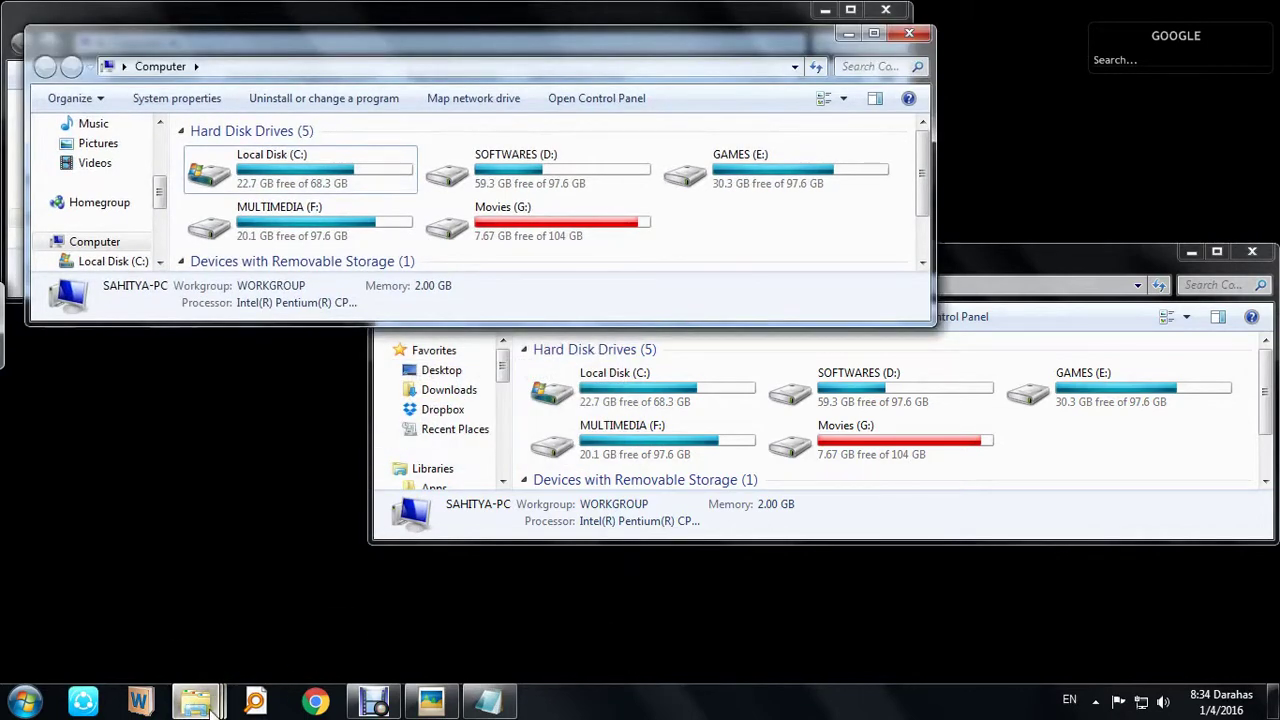
{"action": "left_click", "coordinate": [720, 632]}
Use the taskbar's Show the desktop, then restore three Computer windows from previews
{"action": "right_click", "coordinate": [760, 708]}
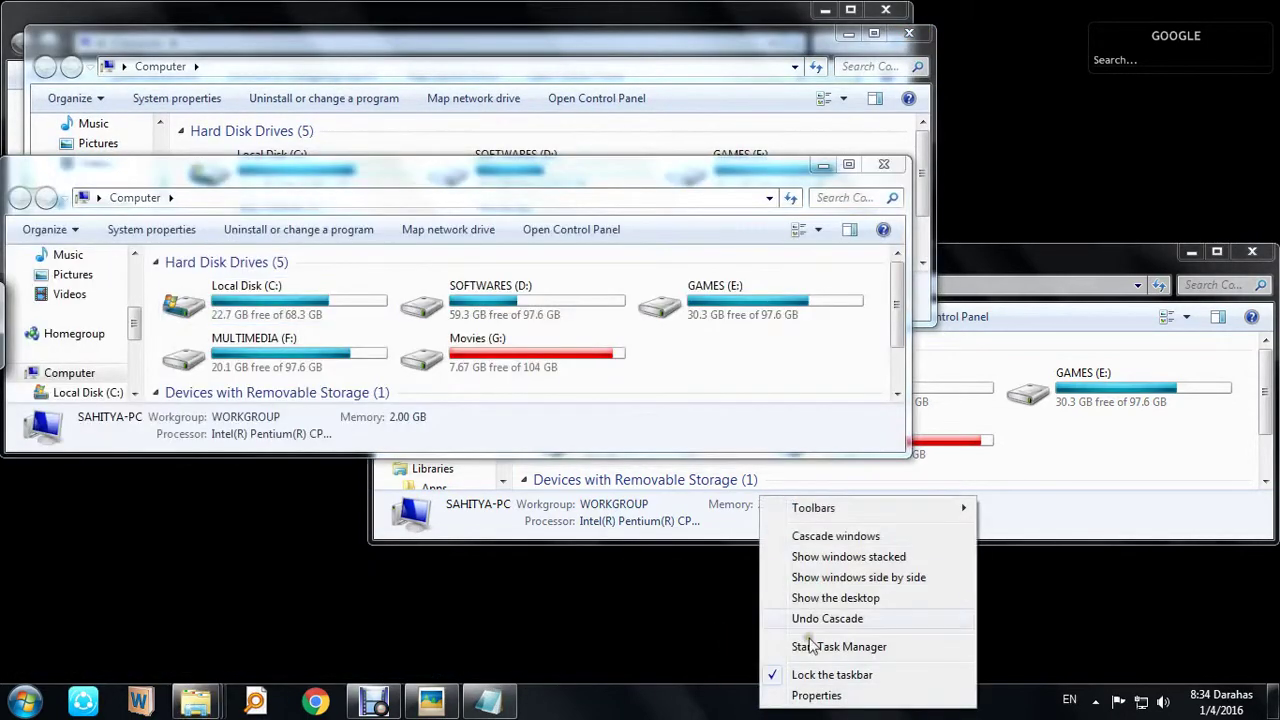
{"action": "right_click", "coordinate": [688, 706]}
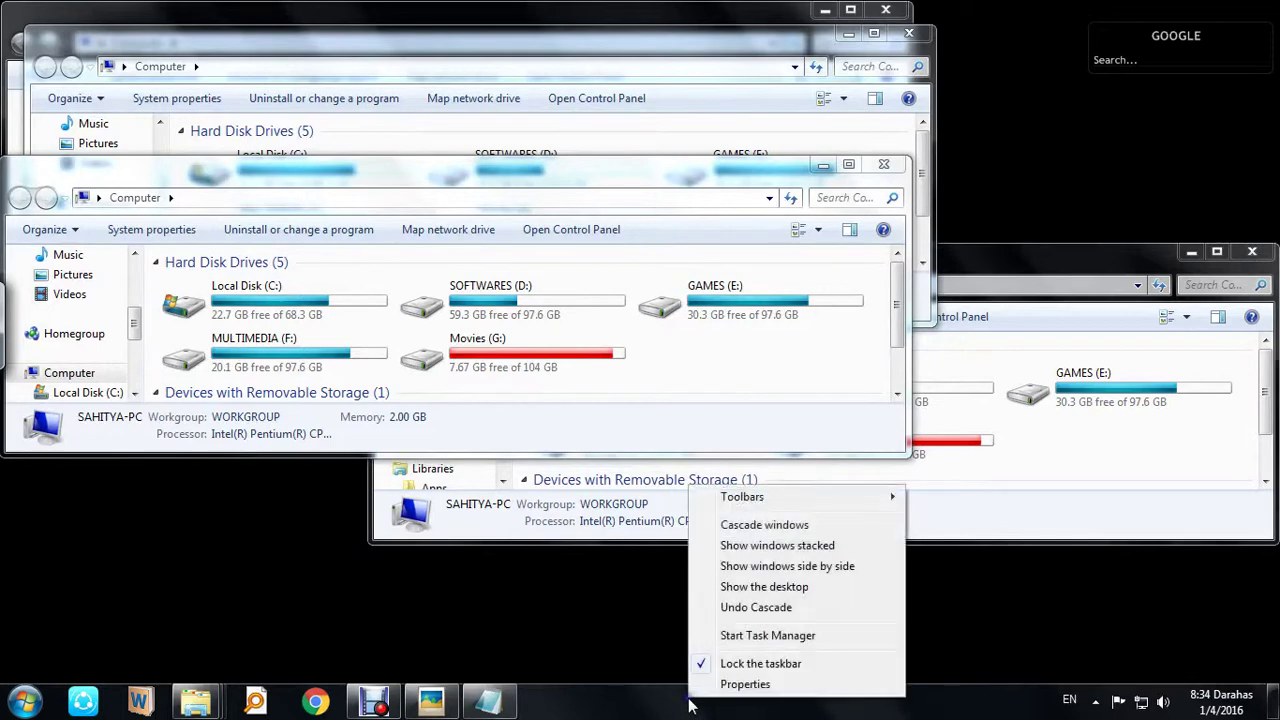
{"action": "left_click", "coordinate": [790, 596]}
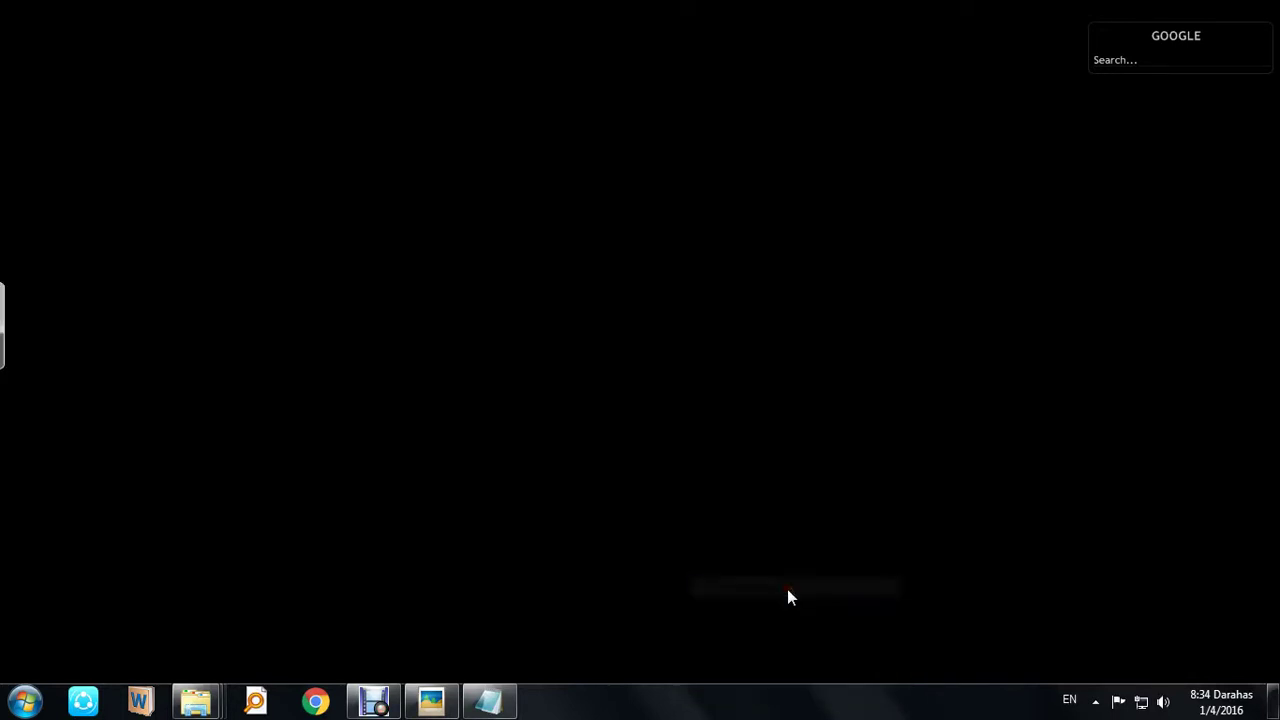
{"action": "mouse_move", "coordinate": [197, 712]}
{"action": "left_click", "coordinate": [203, 640]}
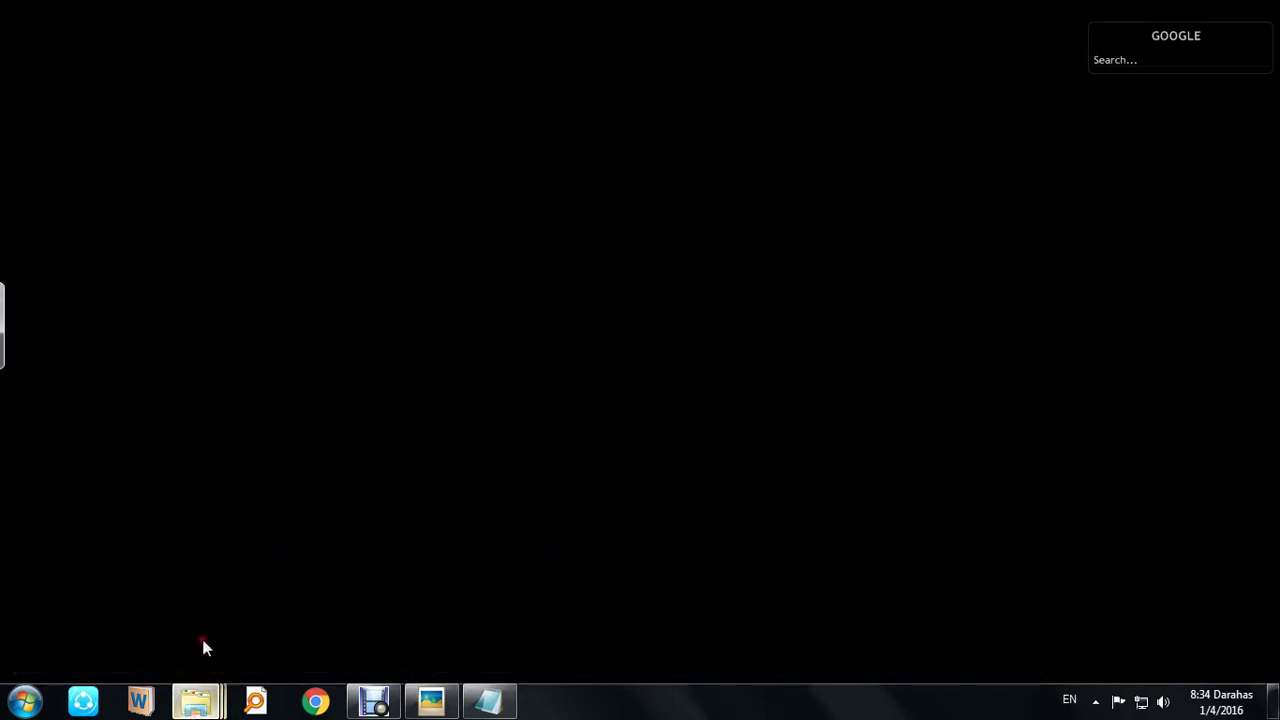
{"action": "left_click", "coordinate": [325, 630]}
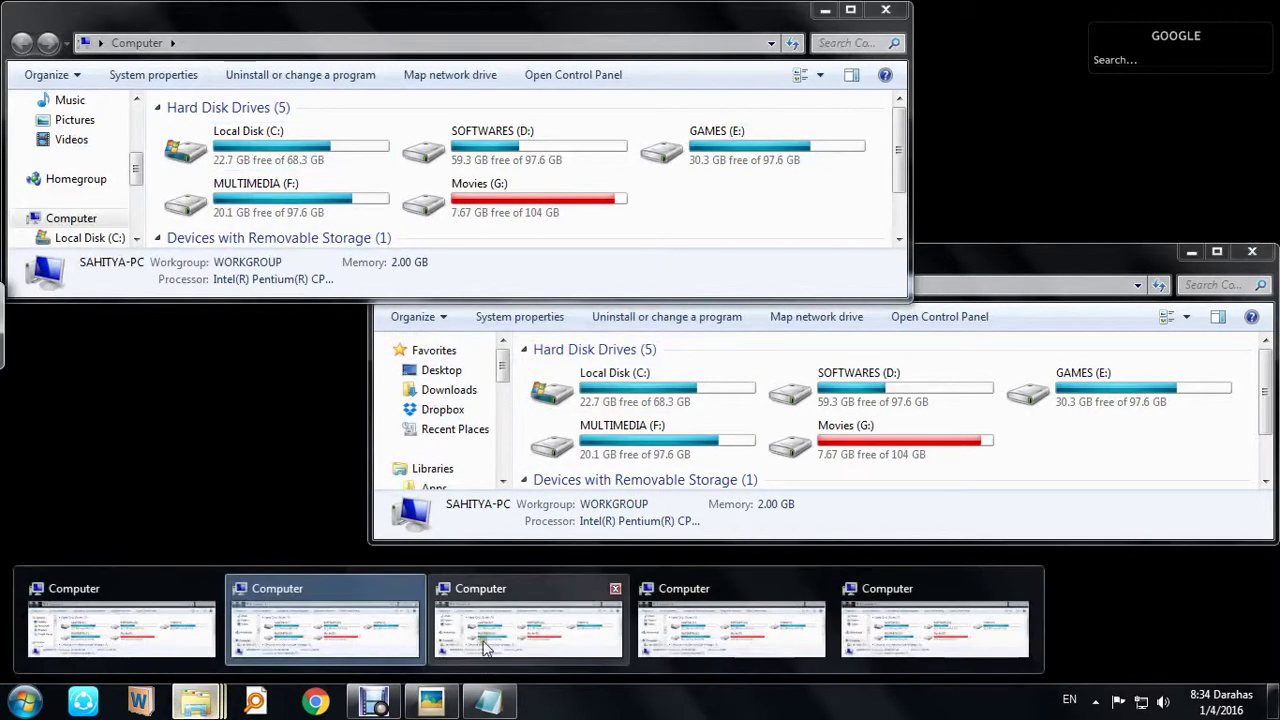
{"action": "left_click", "coordinate": [486, 645]}
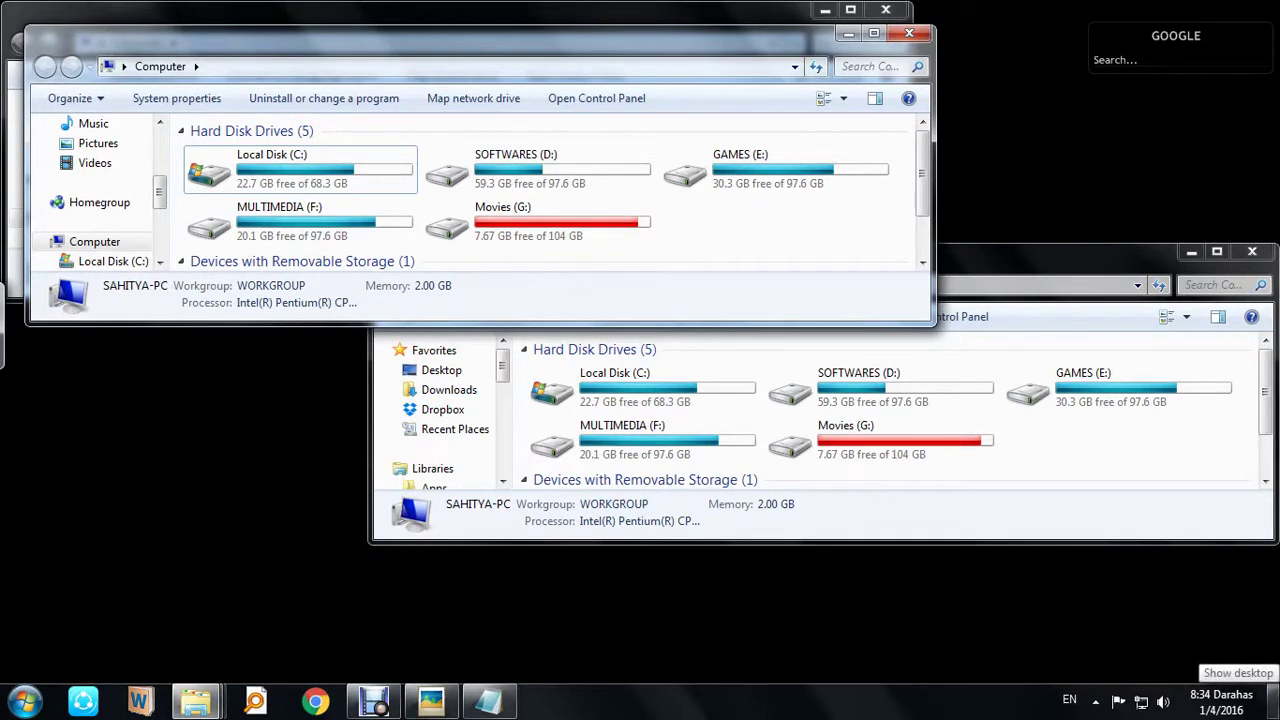
Toggle the Show desktop corner, minimize the Computer windows, and restore Notepad
{"action": "left_click", "coordinate": [1275, 700]}
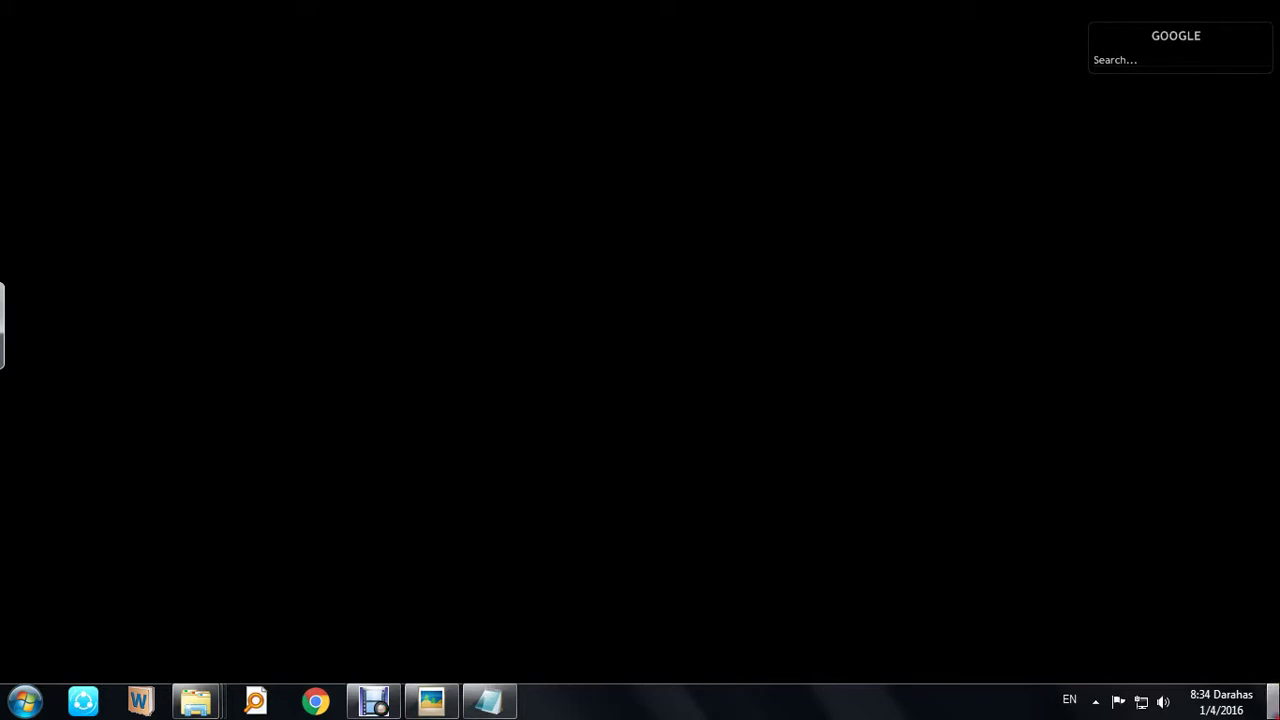
{"action": "left_click", "coordinate": [1275, 700]}
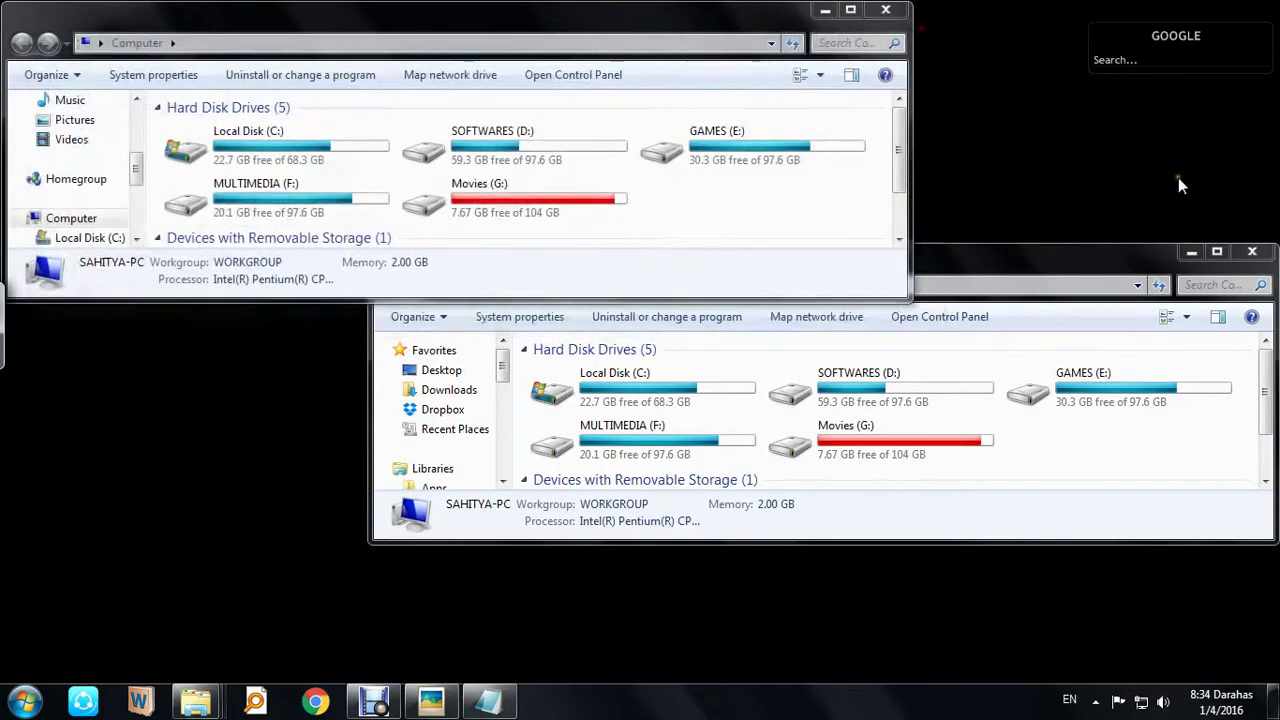
{"action": "left_click", "coordinate": [1251, 251]}
{"action": "left_click", "coordinate": [885, 9]}
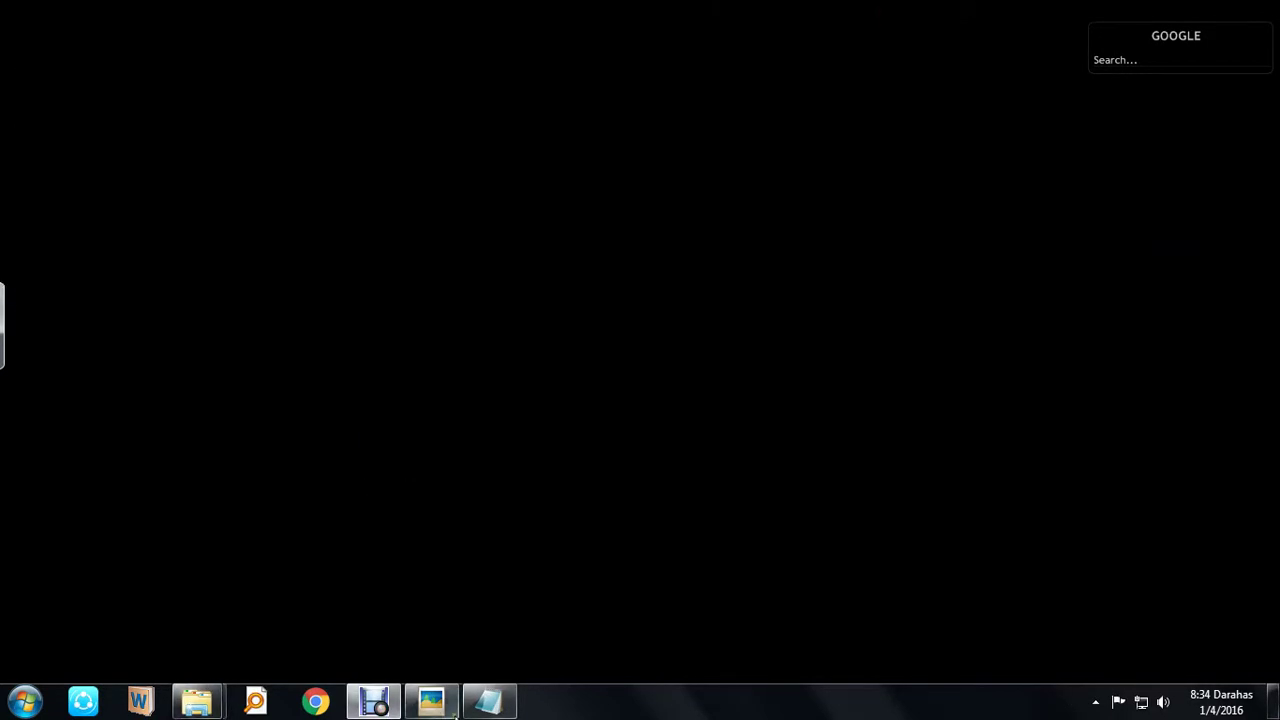
{"action": "left_click", "coordinate": [478, 706]}
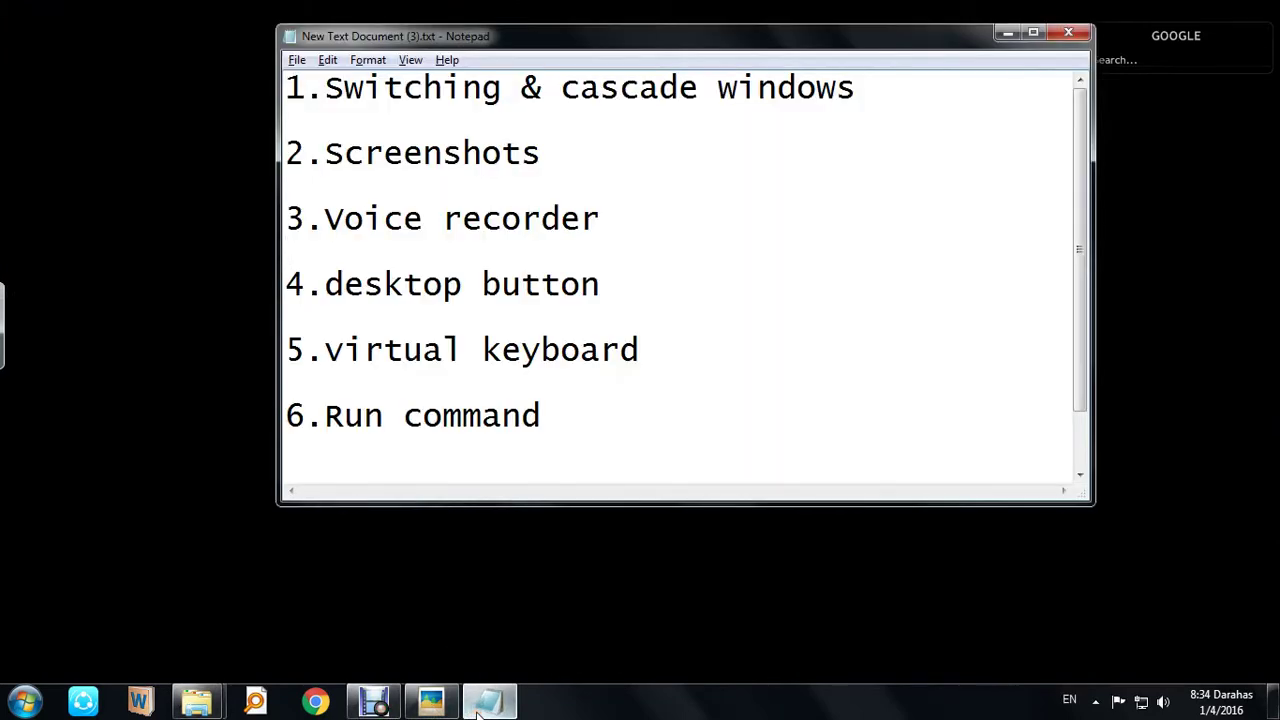
Minimize Notepad and add the Address toolbar to the taskbar
{"action": "left_click", "coordinate": [478, 706]}
{"action": "right_click", "coordinate": [770, 713]}
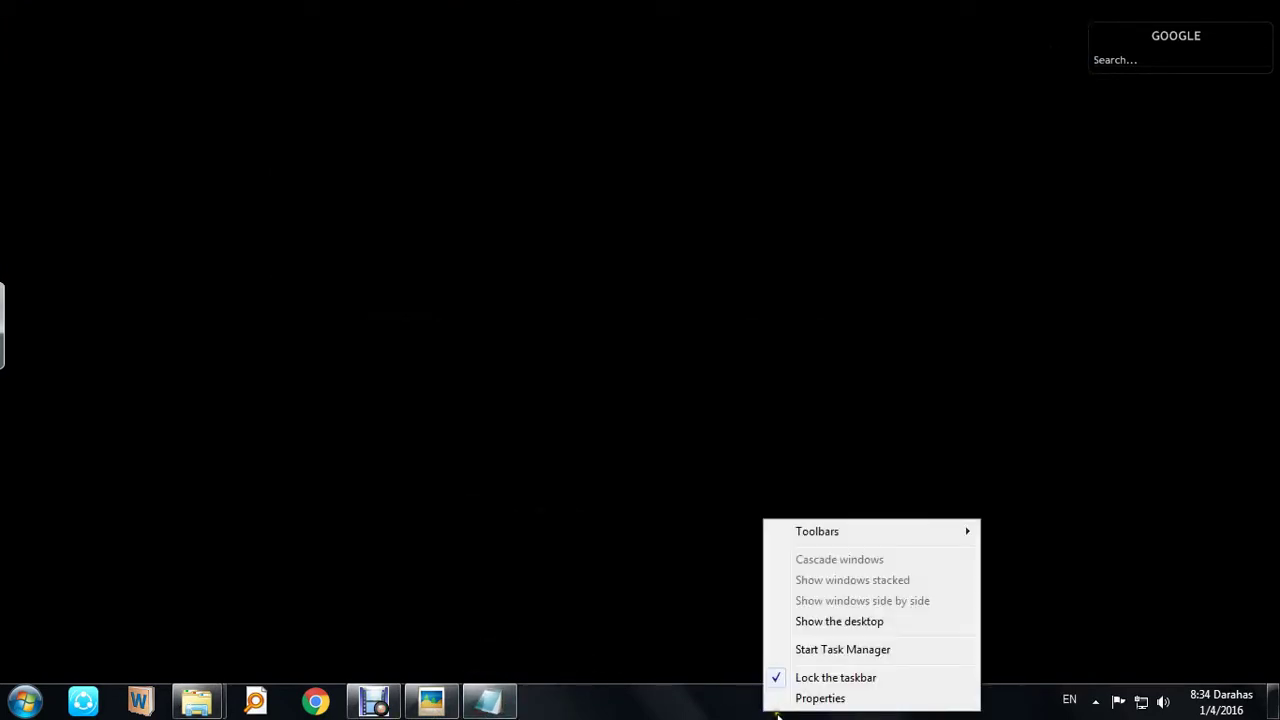
{"action": "mouse_move", "coordinate": [829, 539]}
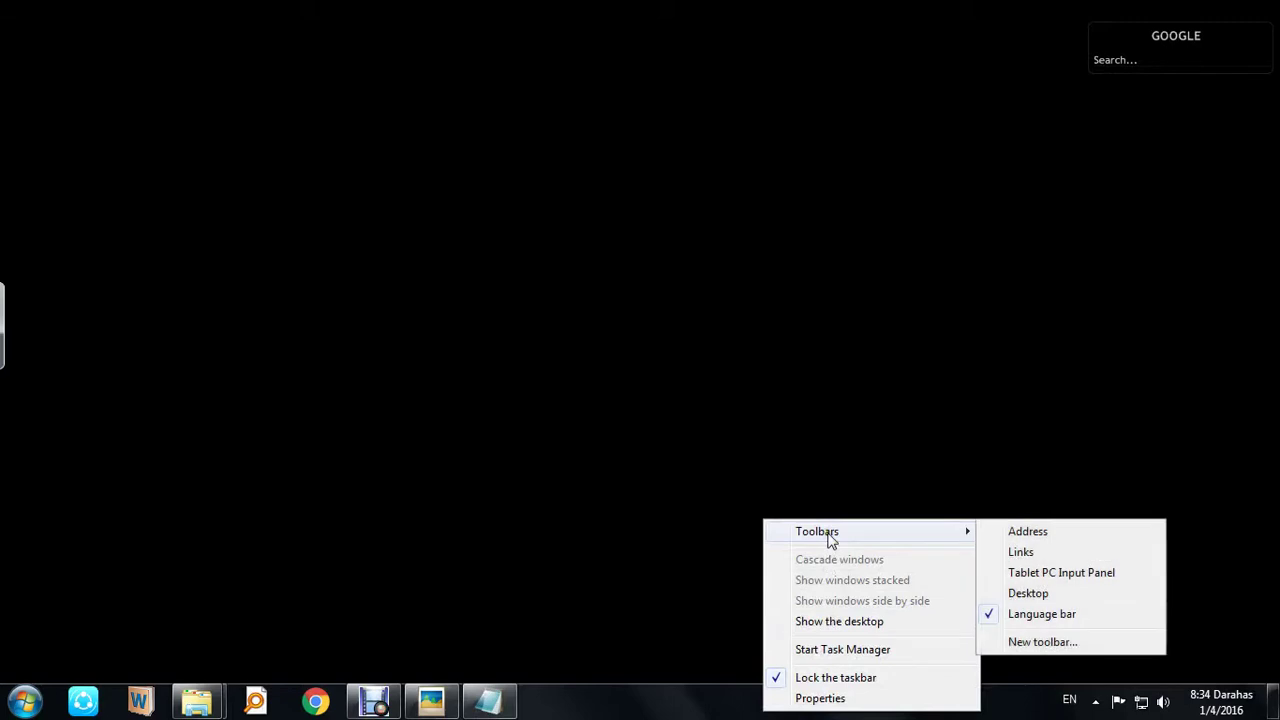
{"action": "left_click", "coordinate": [1027, 531]}
{"action": "left_click", "coordinate": [934, 701]}
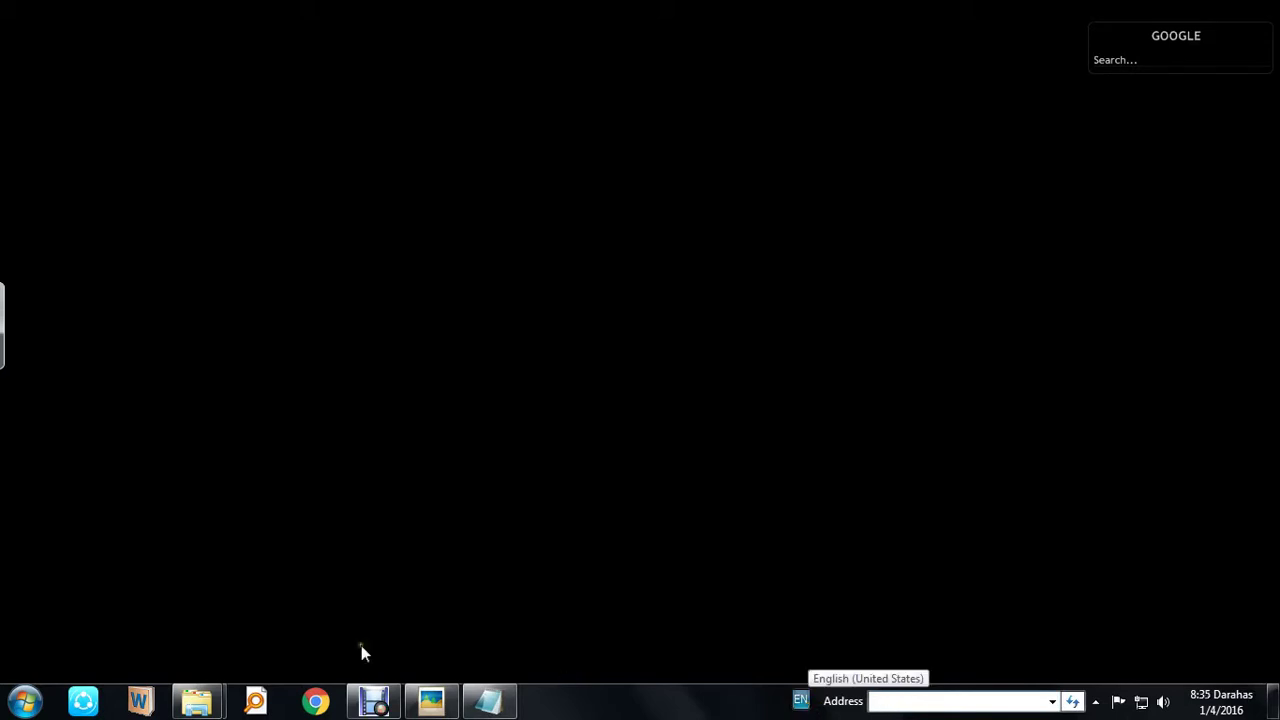
Refresh the desktop and add the Tablet PC Input Panel toolbar to the taskbar
{"action": "mouse_move", "coordinate": [197, 700]}
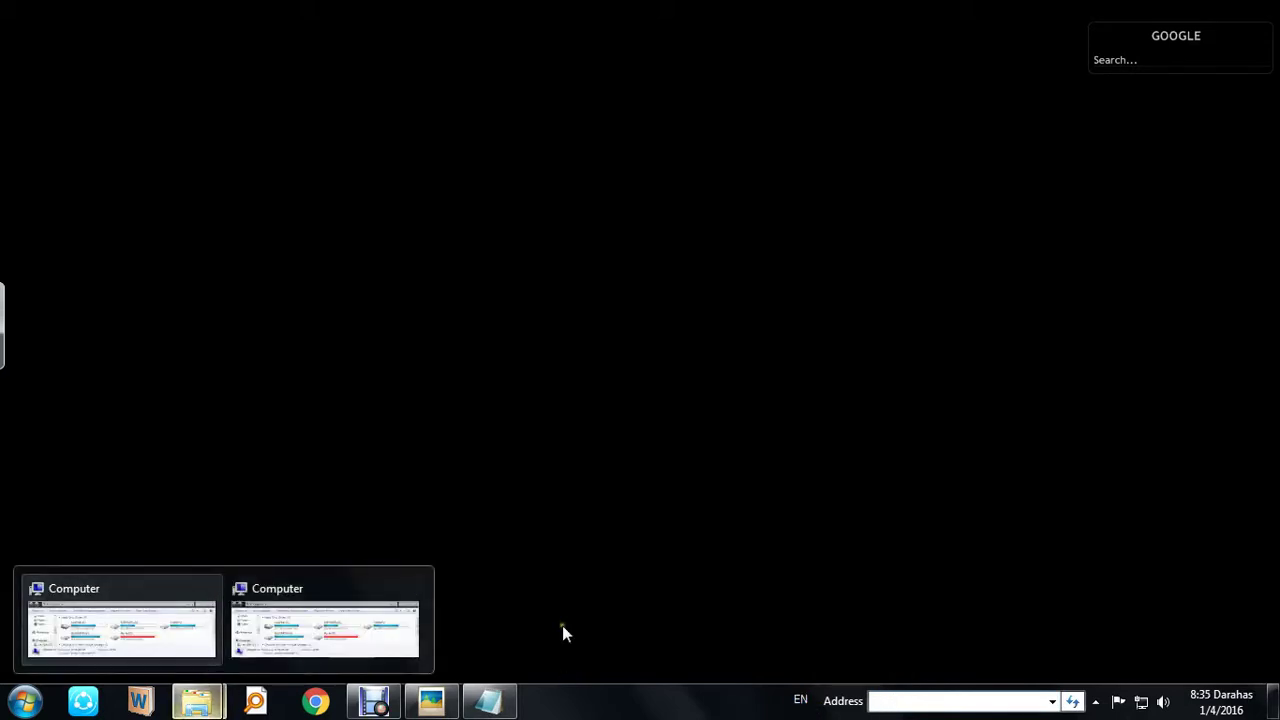
{"action": "right_click", "coordinate": [676, 599]}
{"action": "left_click", "coordinate": [760, 382]}
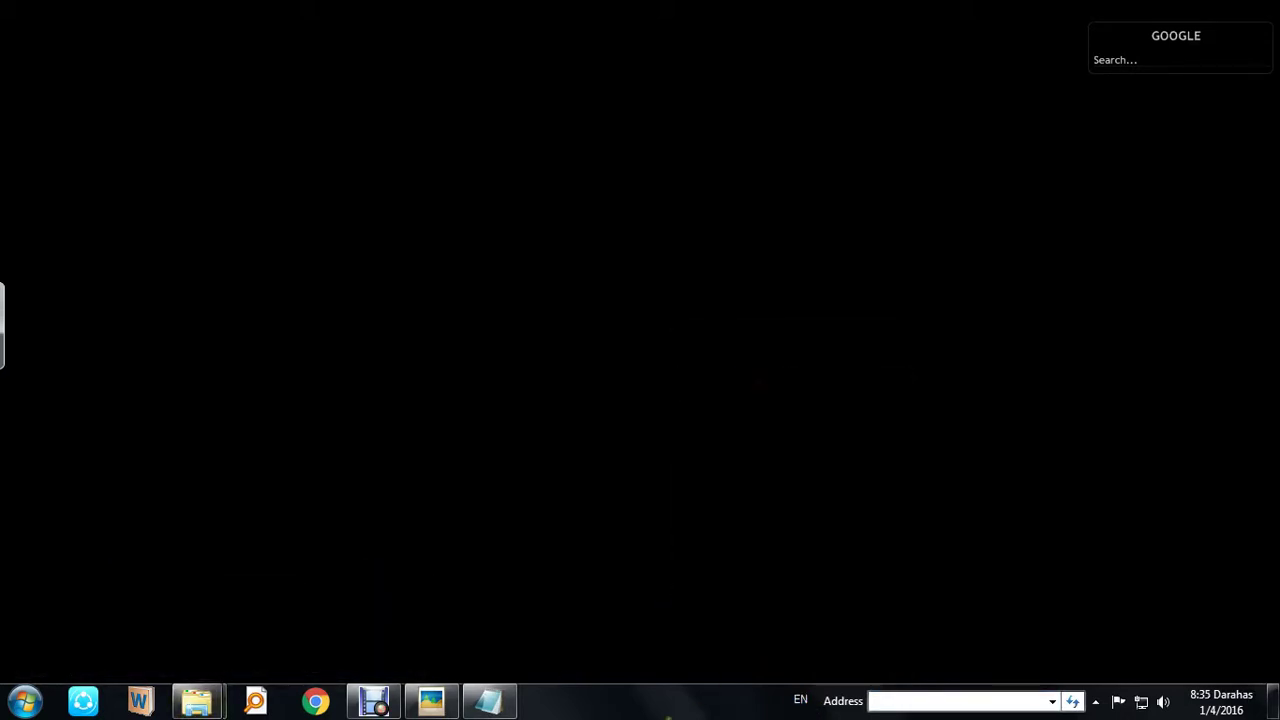
{"action": "right_click", "coordinate": [668, 716]}
{"action": "mouse_move", "coordinate": [770, 540]}
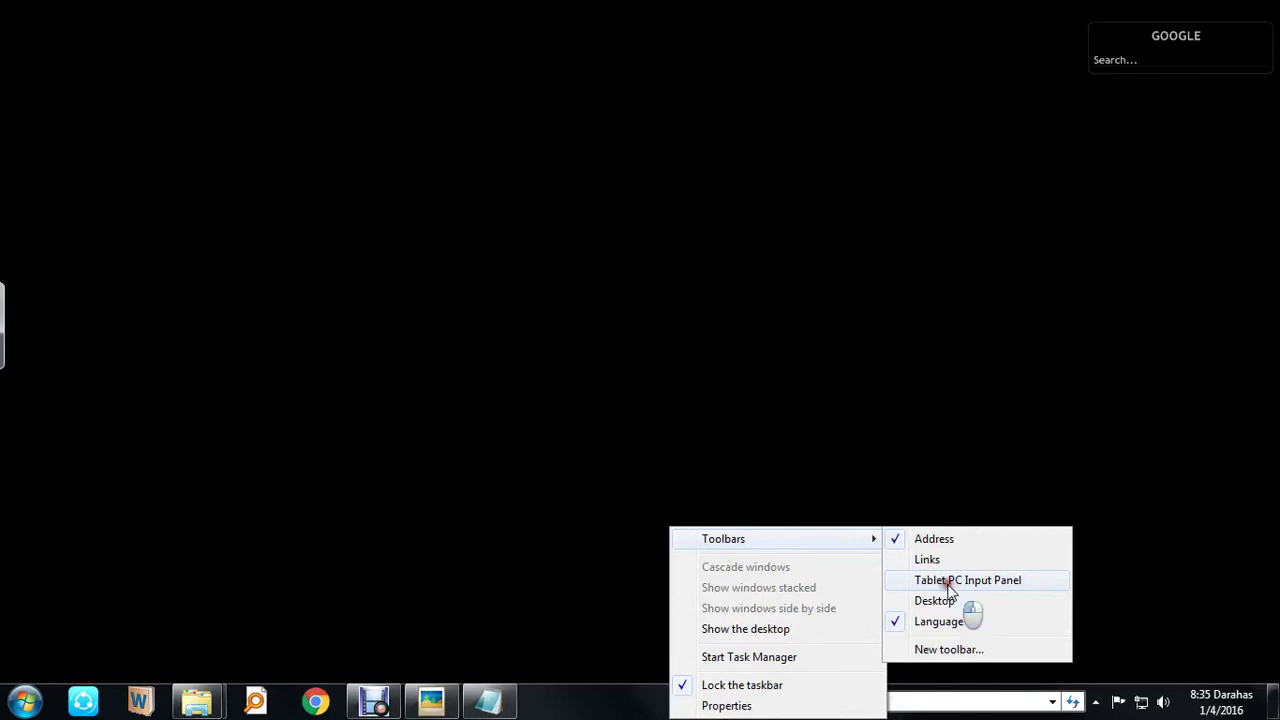
{"action": "left_click", "coordinate": [950, 584]}
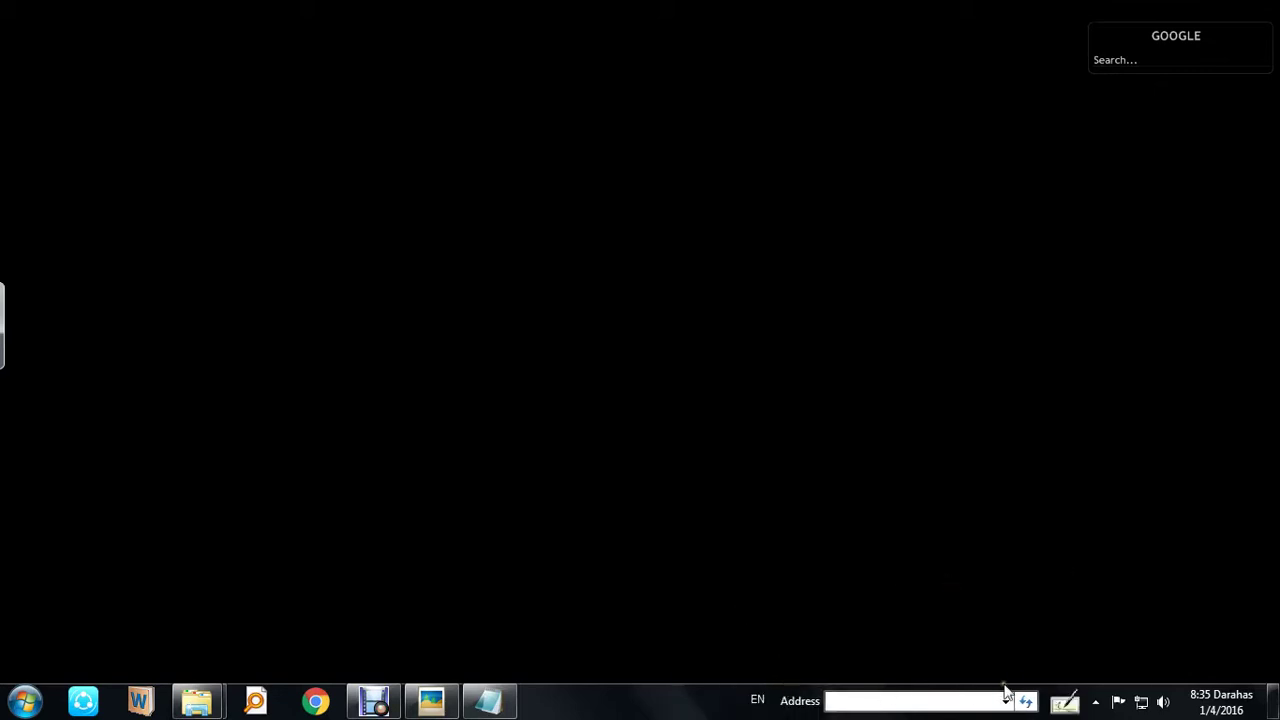
Type 'exgykgidm' with the on-screen keyboard, close it, and bring Notepad forward
{"action": "left_click", "coordinate": [1064, 701]}
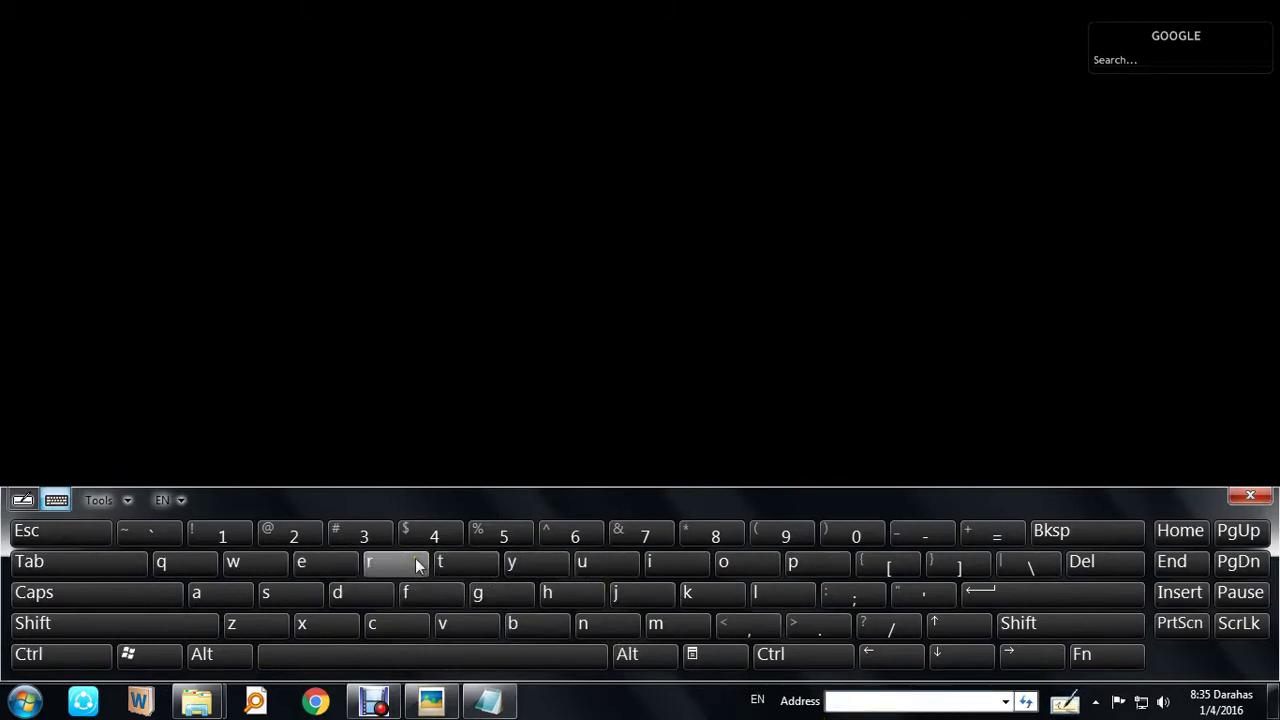
{"action": "type", "text": "exg"}
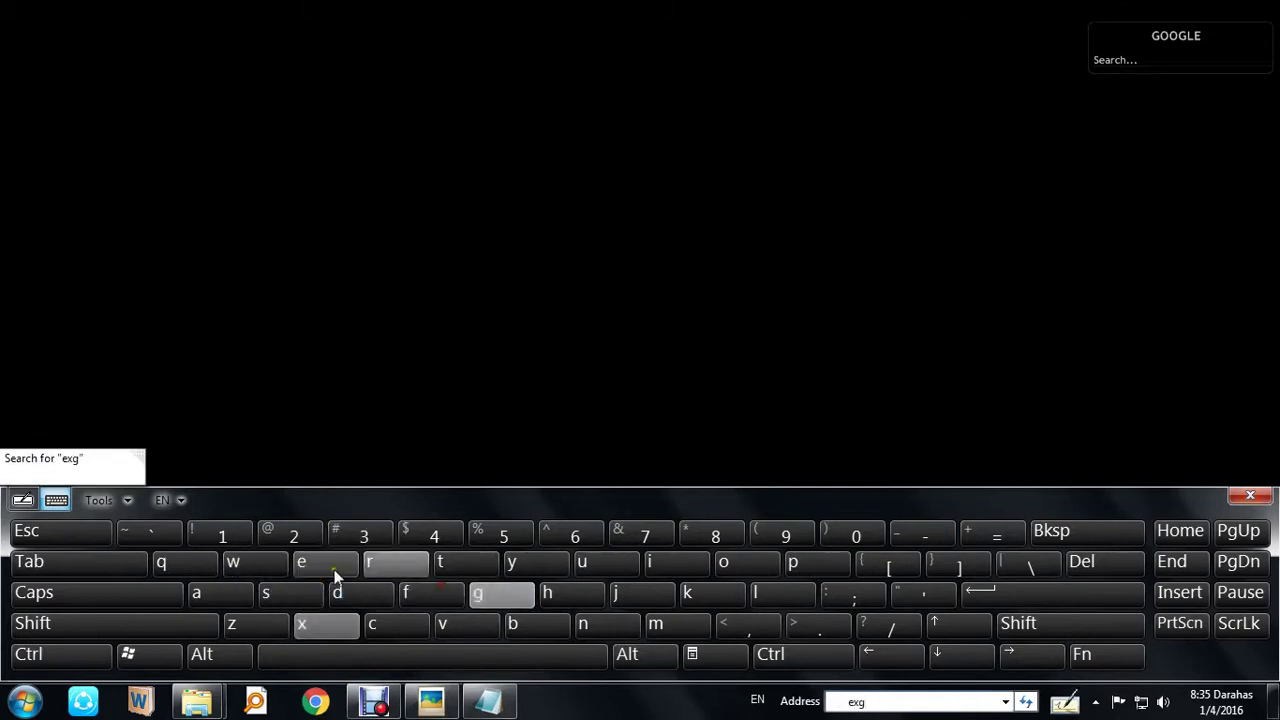
{"action": "type", "text": "ykgidm"}
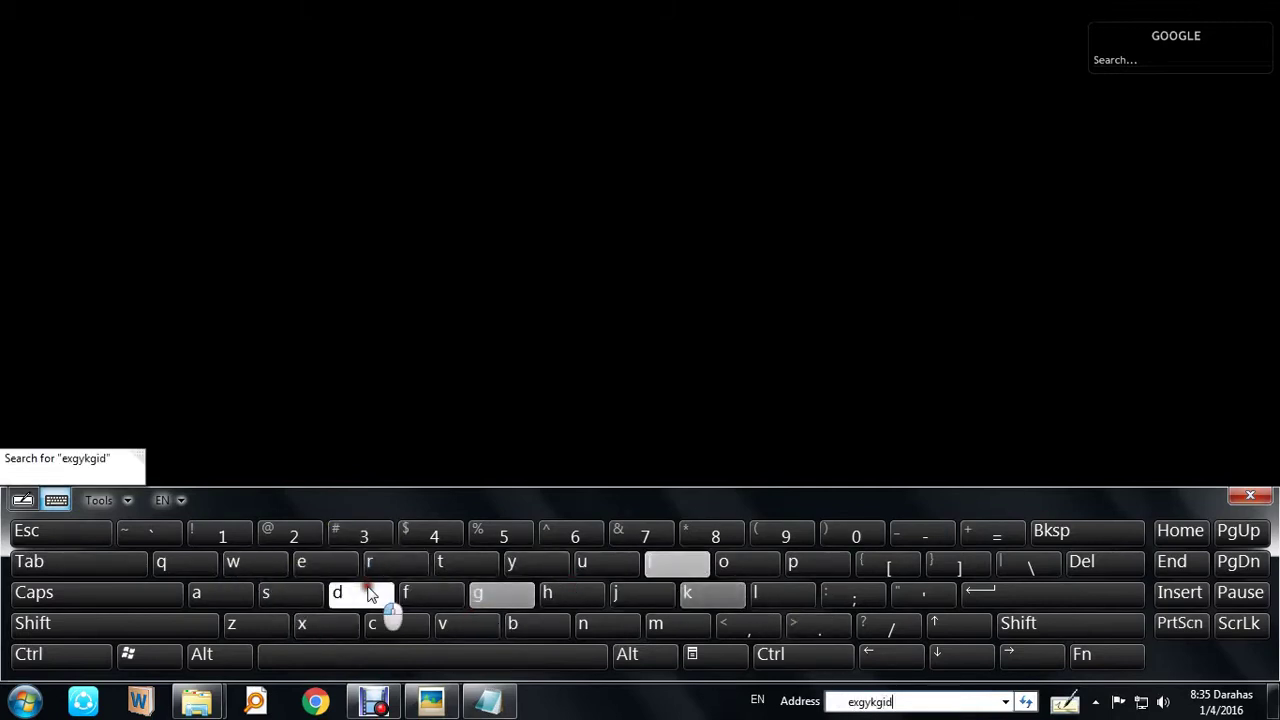
{"action": "left_click", "coordinate": [1252, 499]}
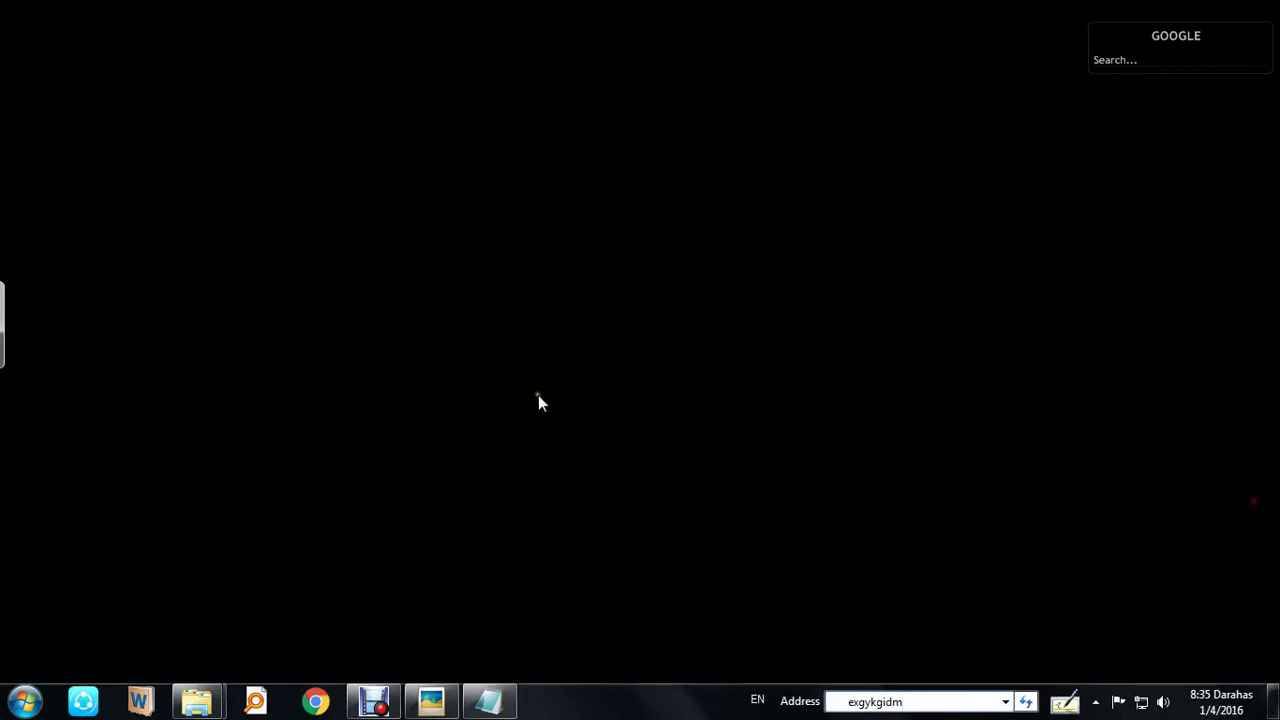
{"action": "left_click", "coordinate": [487, 698]}
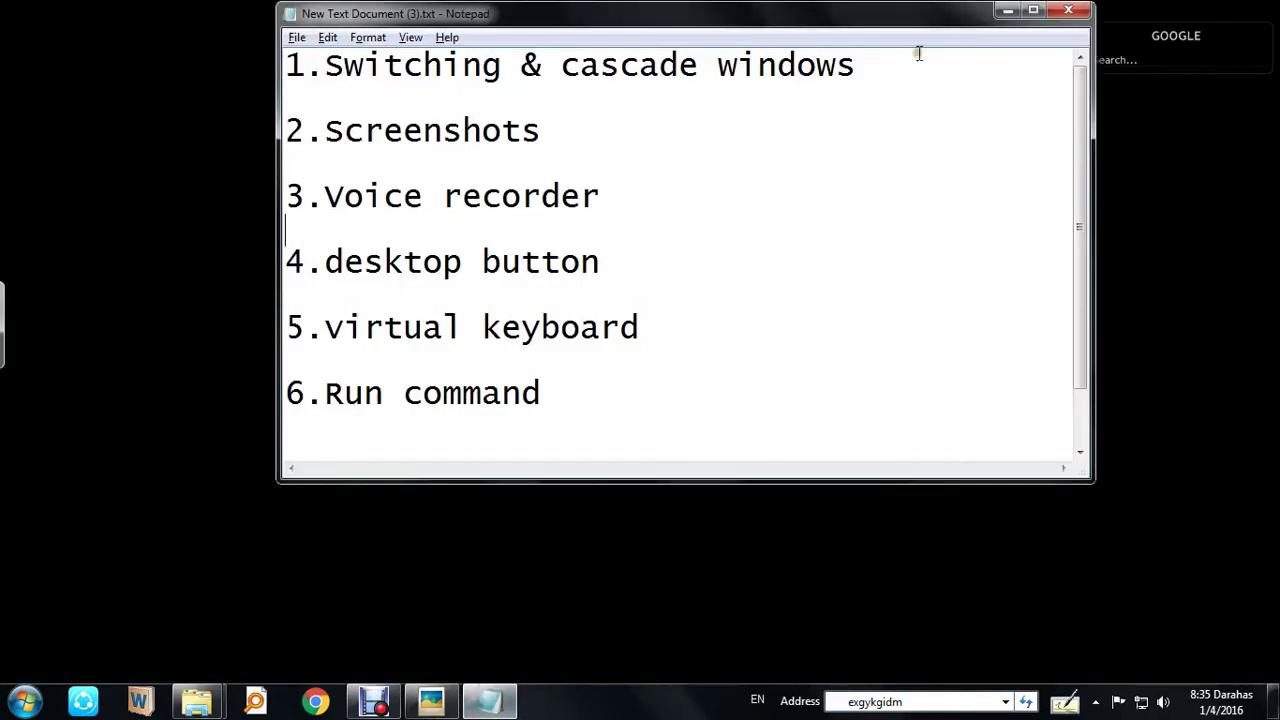
{"action": "left_click", "coordinate": [1006, 11]}
{"action": "left_click", "coordinate": [25, 700]}
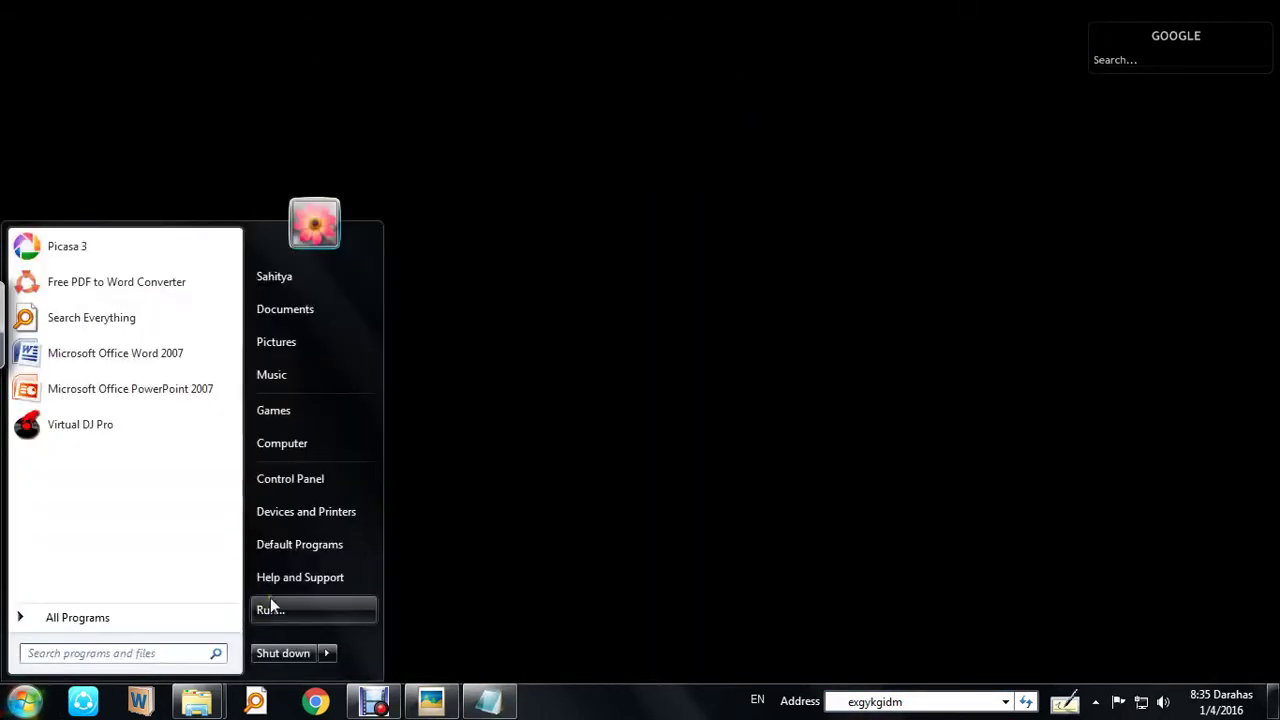
{"action": "left_click", "coordinate": [514, 549]}
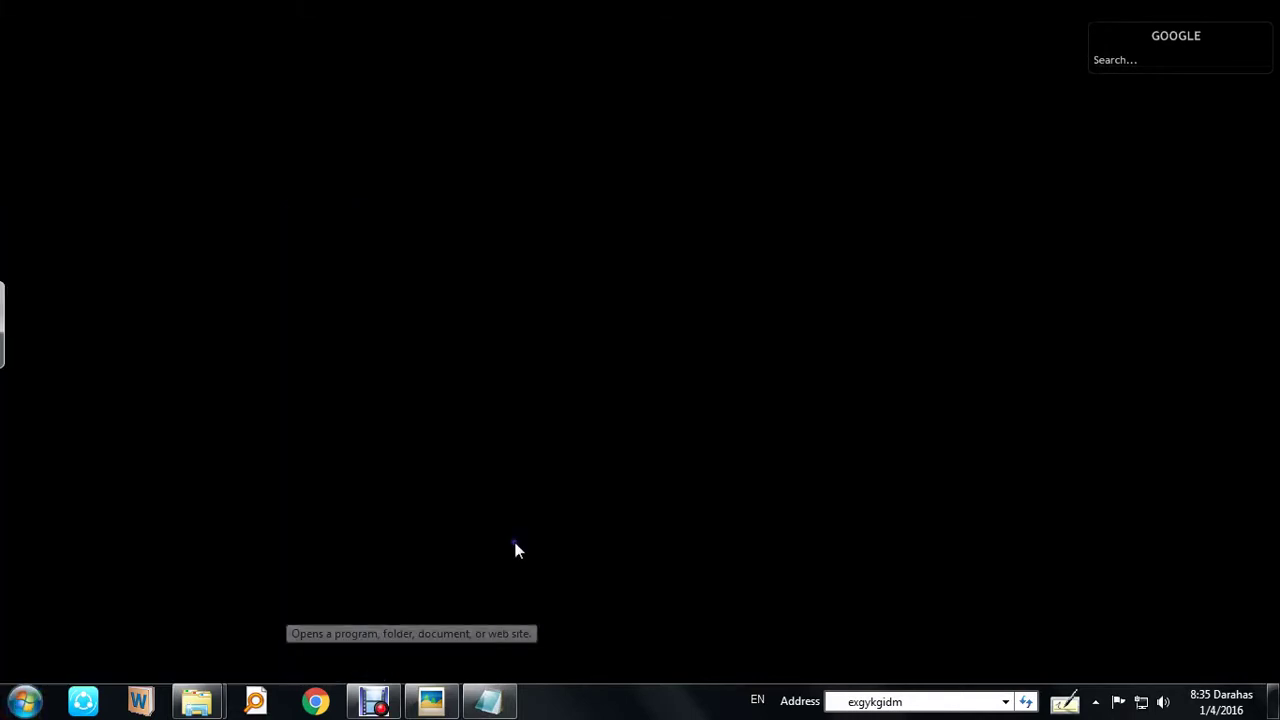
{"action": "right_click", "coordinate": [514, 549]}
{"action": "left_click", "coordinate": [586, 323]}
{"action": "key", "text": "super"}
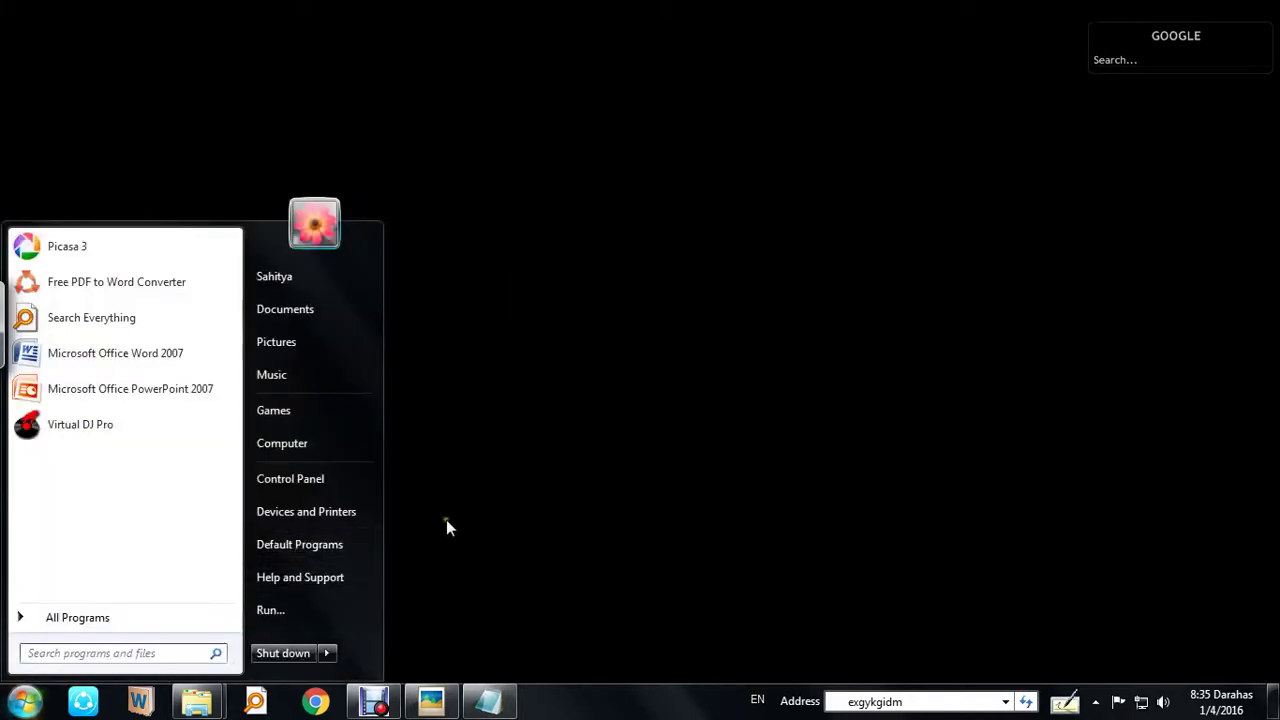
{"action": "left_click", "coordinate": [720, 442]}
{"action": "key", "text": "super+r"}
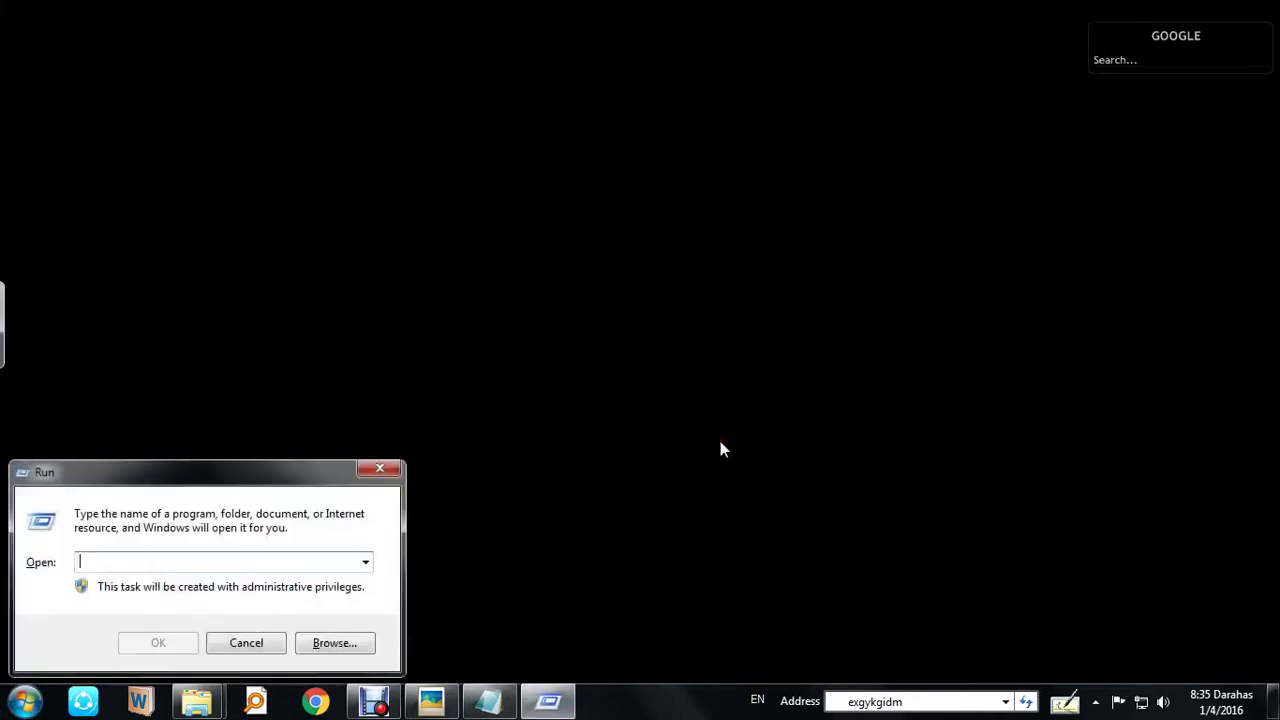
{"action": "left_click", "coordinate": [398, 466]}
{"action": "key", "text": "super"}
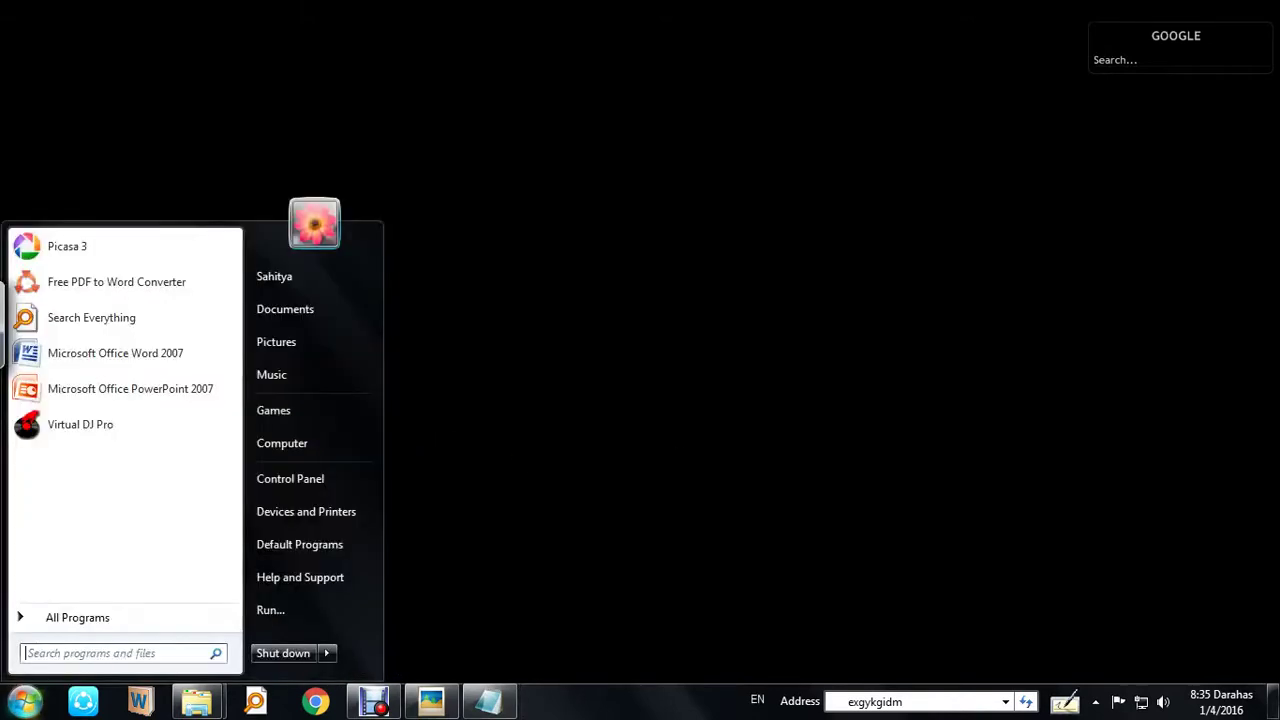
{"action": "left_click", "coordinate": [491, 497]}
{"action": "right_click", "coordinate": [491, 497]}
{"action": "left_click", "coordinate": [515, 272]}
{"action": "key", "text": "super"}
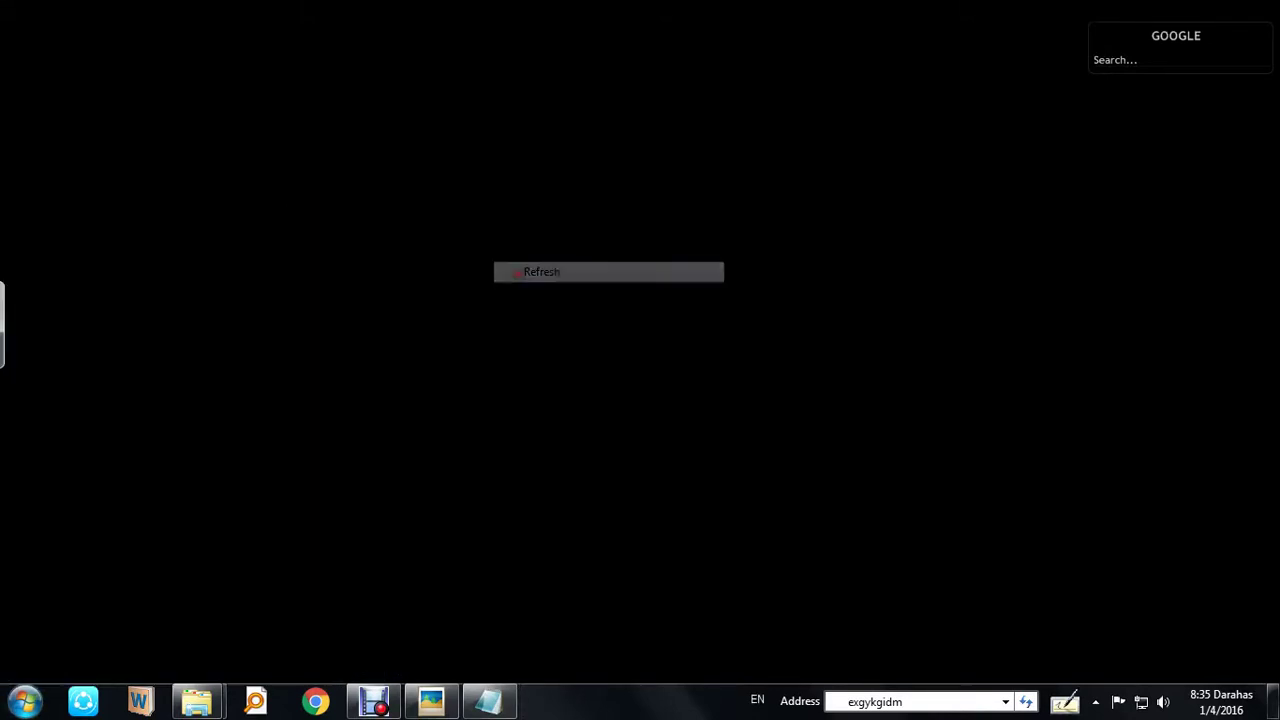
{"action": "left_click", "coordinate": [24, 688]}
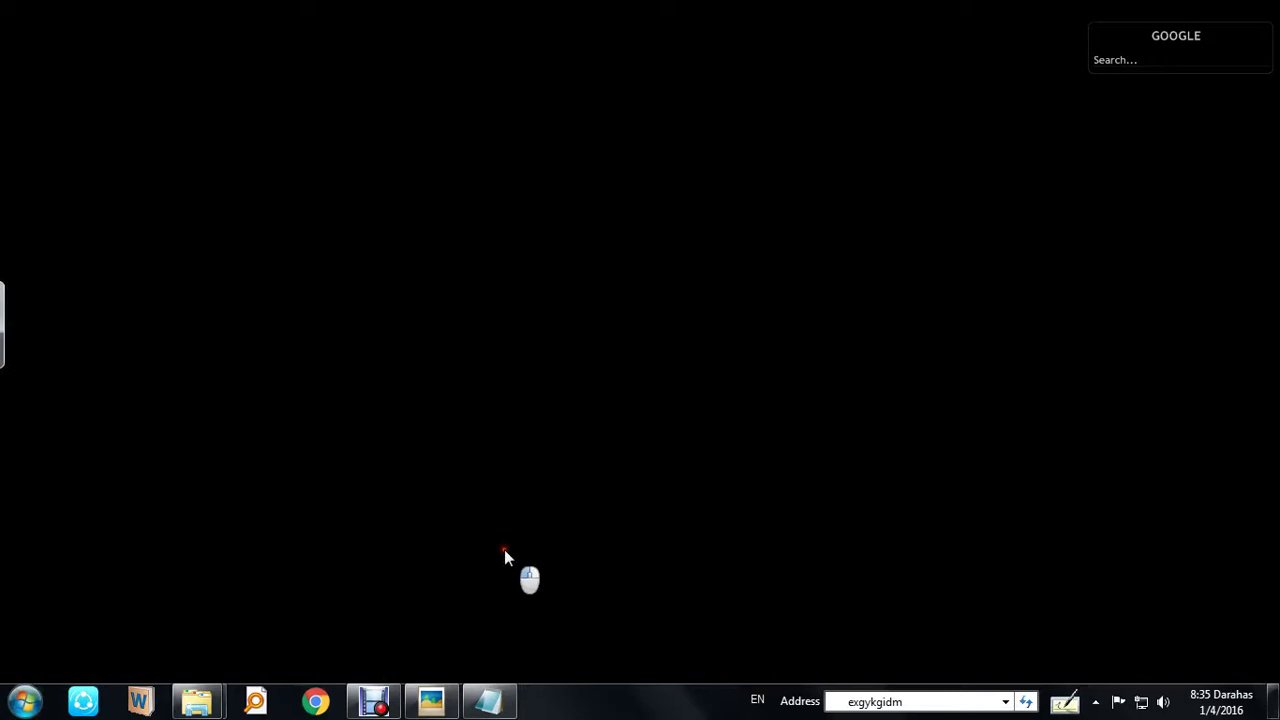
Enable the Run command option in the Customize Start Menu settings and confirm
{"action": "right_click", "coordinate": [24, 700]}
{"action": "left_click", "coordinate": [62, 668]}
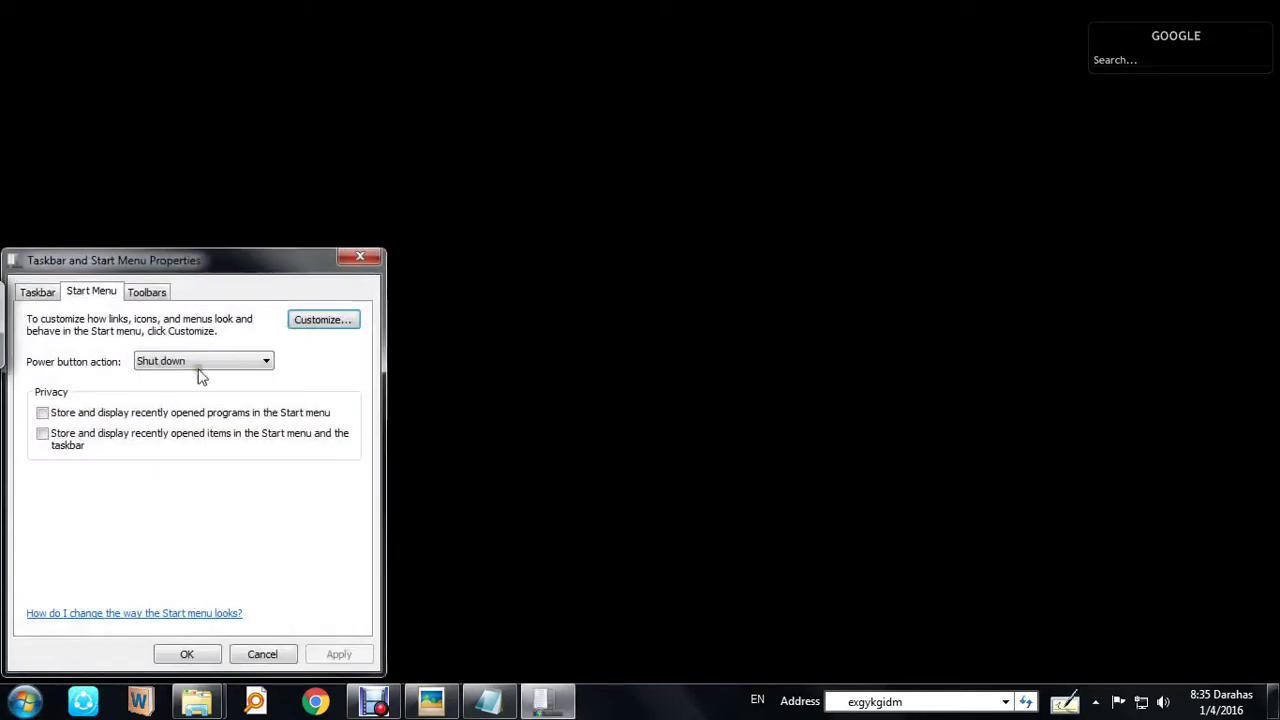
{"action": "left_click", "coordinate": [322, 320]}
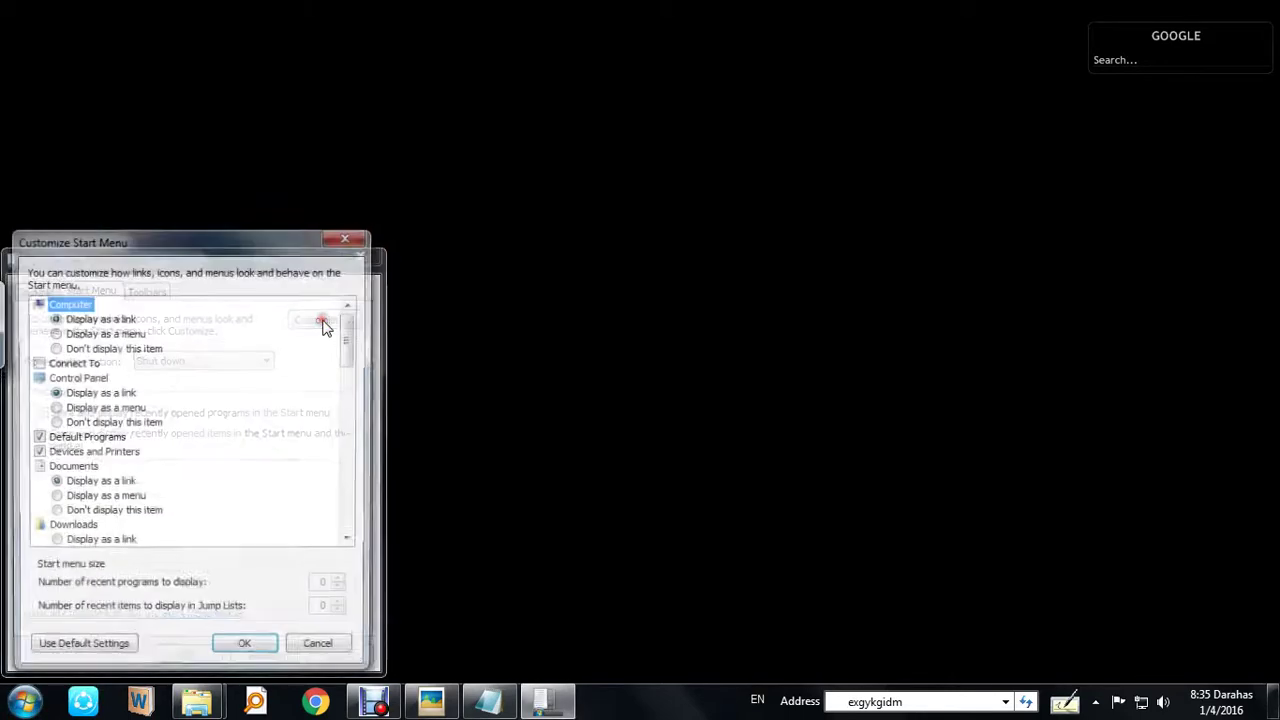
{"action": "left_click_drag", "start_coordinate": [234, 259], "coordinate": [240, 163]}
{"action": "left_click_drag", "start_coordinate": [347, 253], "coordinate": [352, 372]}
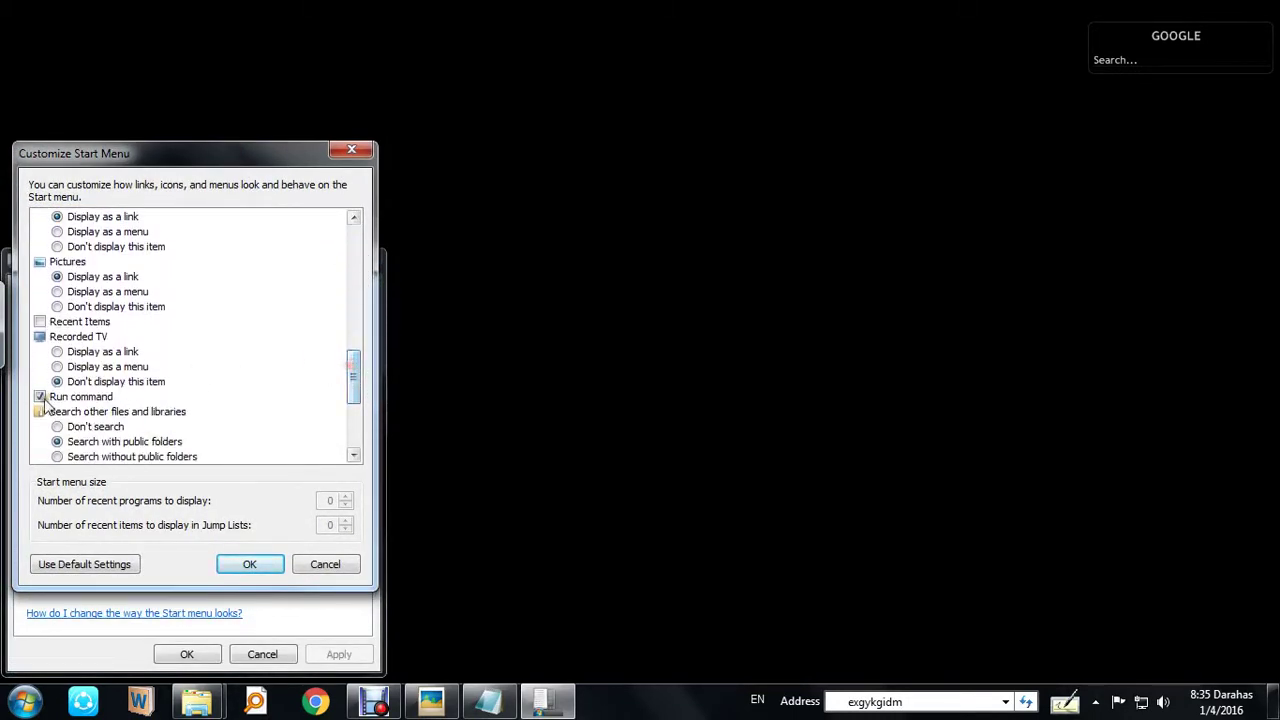
{"action": "left_click", "coordinate": [40, 397]}
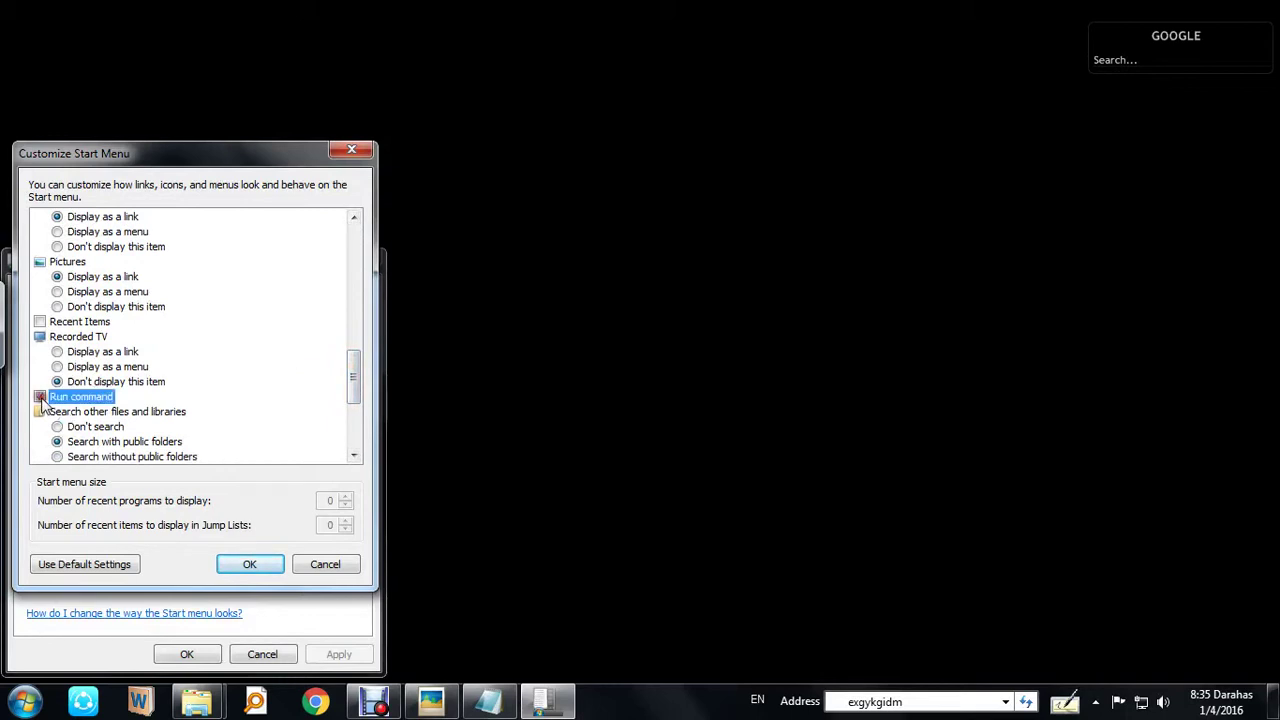
{"action": "left_click", "coordinate": [40, 398]}
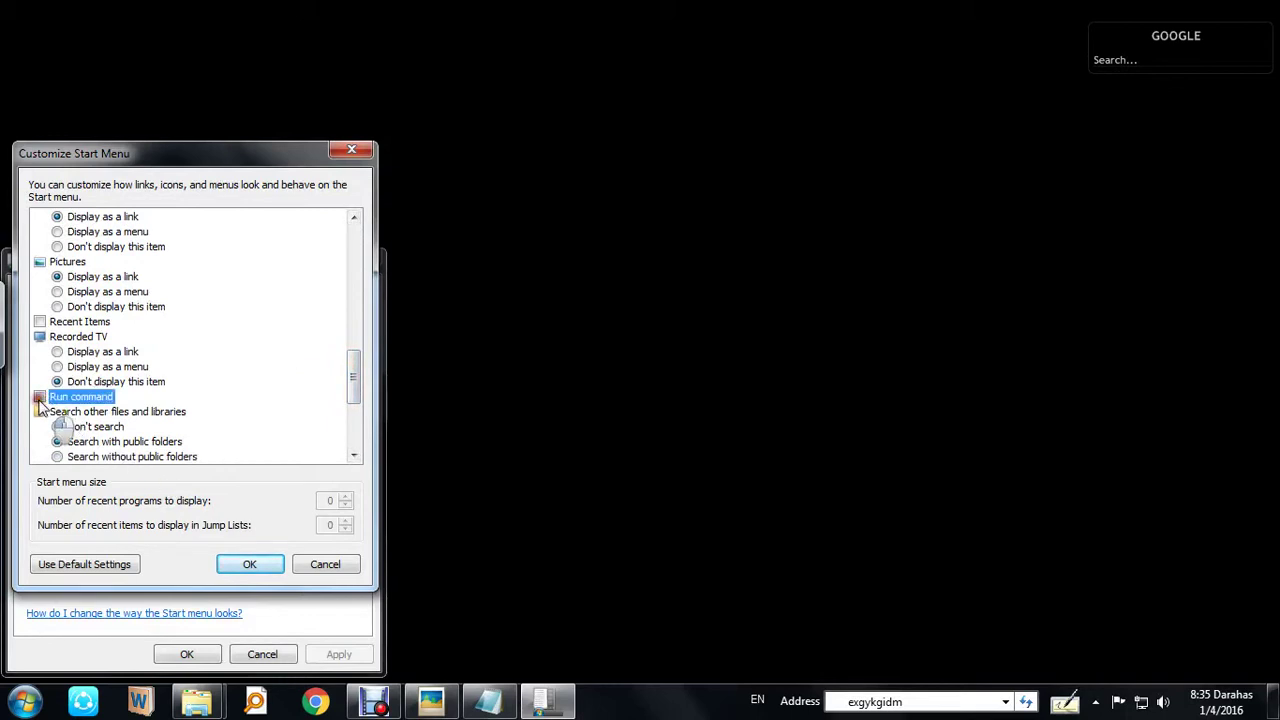
{"action": "left_click", "coordinate": [272, 556]}
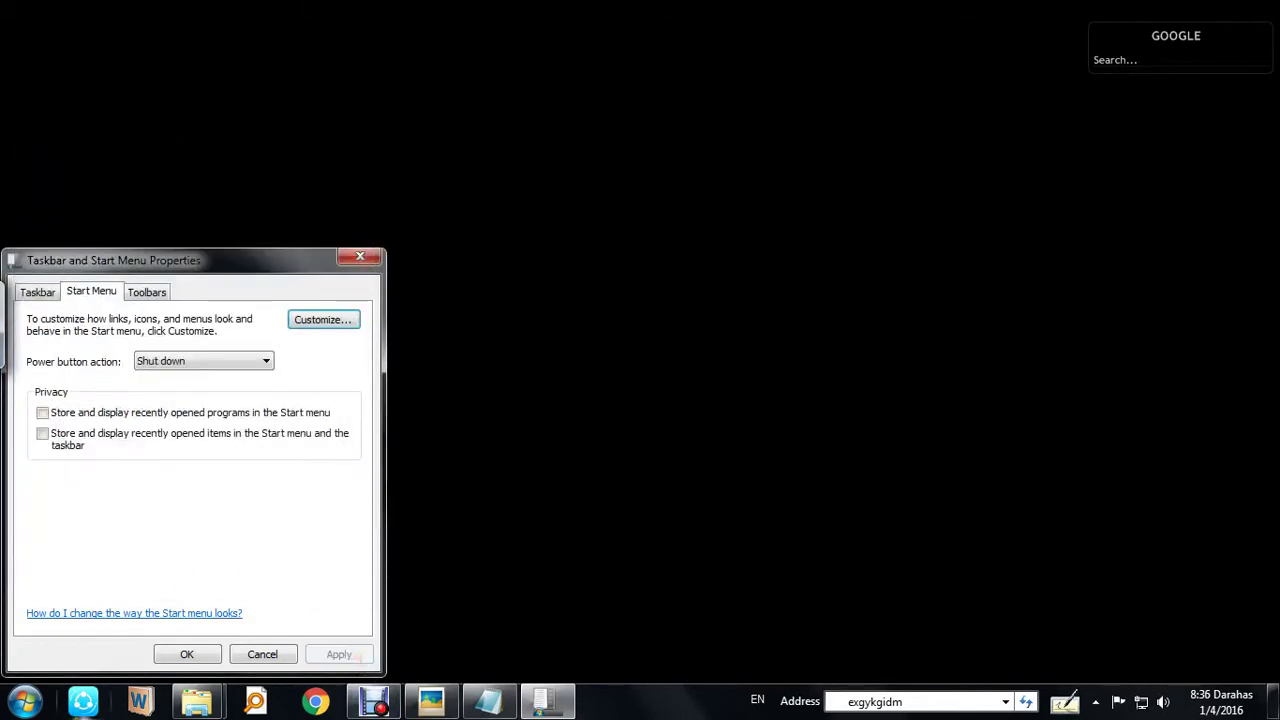
Check the Start menu, close the Start menu properties, and restore Notepad
{"action": "key", "text": "super"}
{"action": "left_click", "coordinate": [386, 330]}
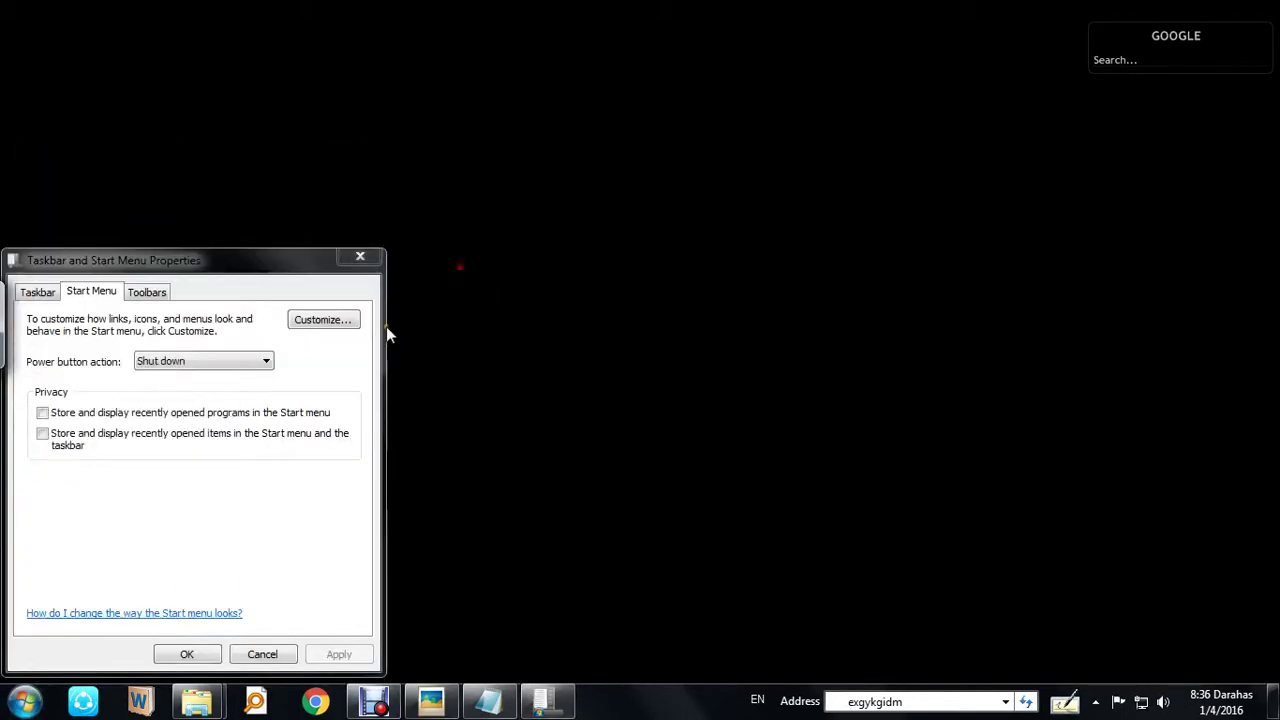
{"action": "left_click", "coordinate": [183, 651]}
{"action": "left_click", "coordinate": [490, 702]}
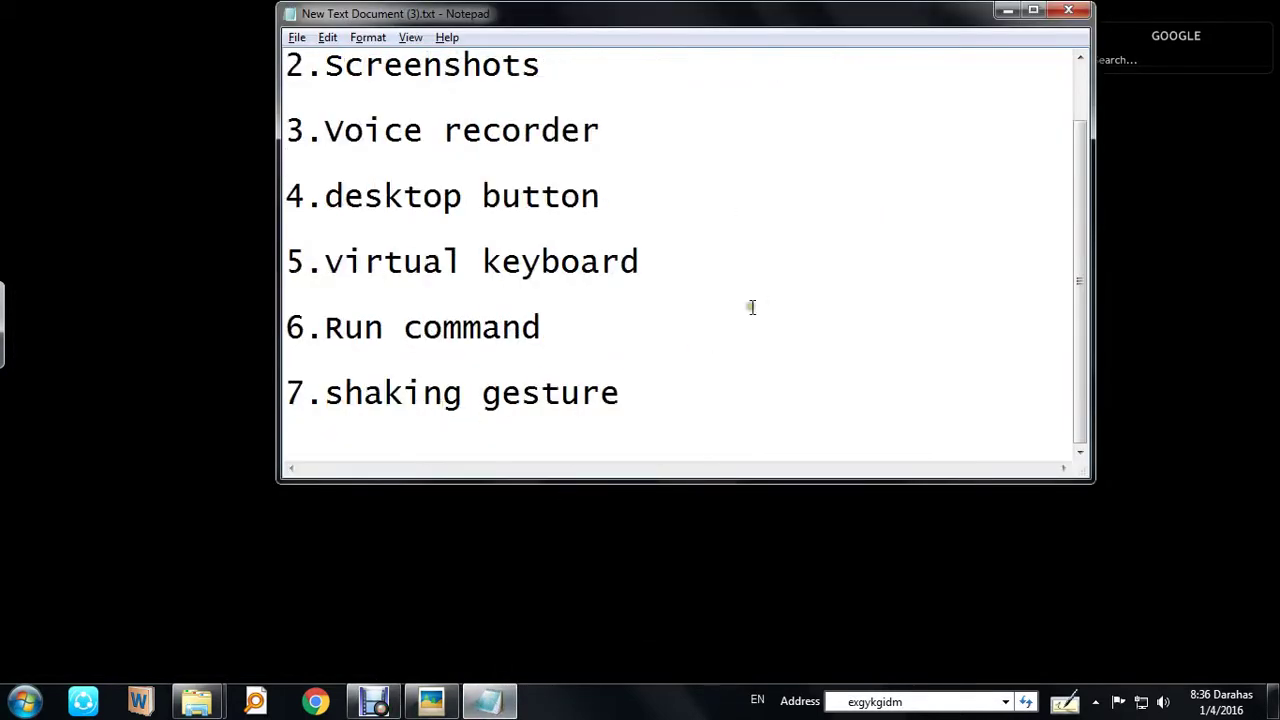
Minimize Notepad, refresh the desktop, and restore, move and enlarge a Computer window
{"action": "left_click", "coordinate": [1007, 10]}
{"action": "right_click", "coordinate": [556, 96]}
{"action": "left_click", "coordinate": [600, 149]}
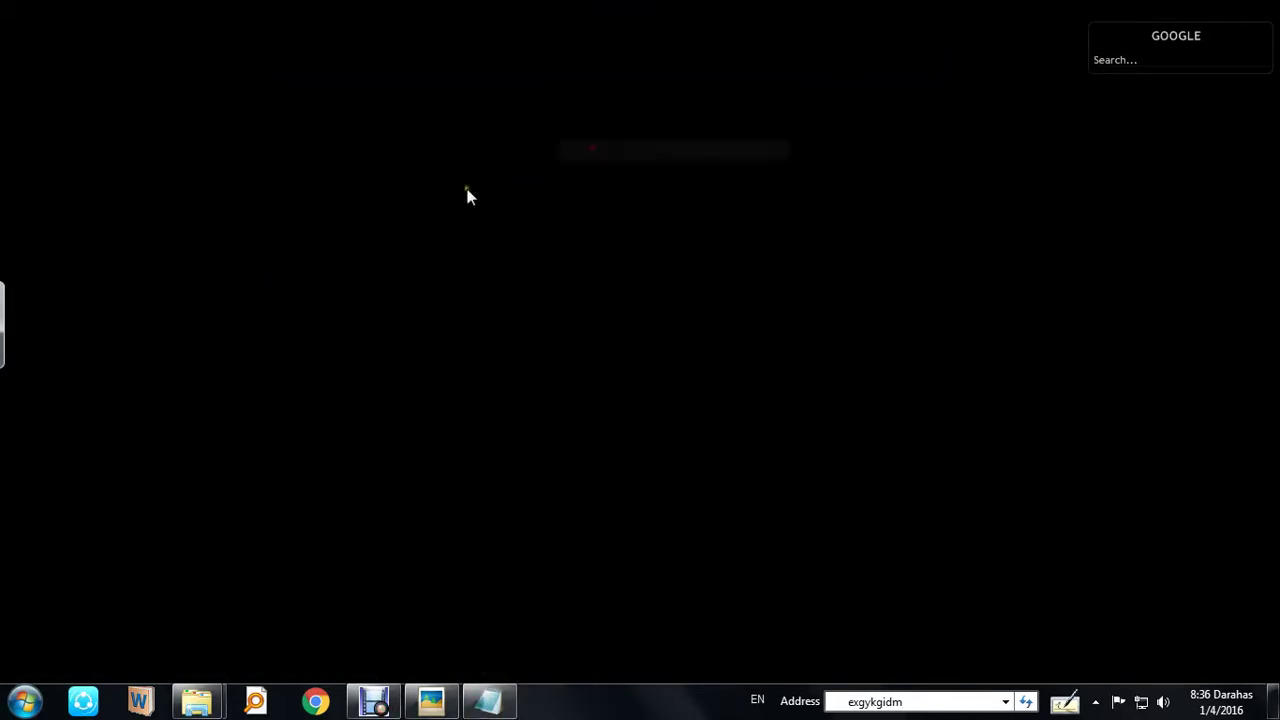
{"action": "mouse_move", "coordinate": [197, 700]}
{"action": "left_click", "coordinate": [181, 642]}
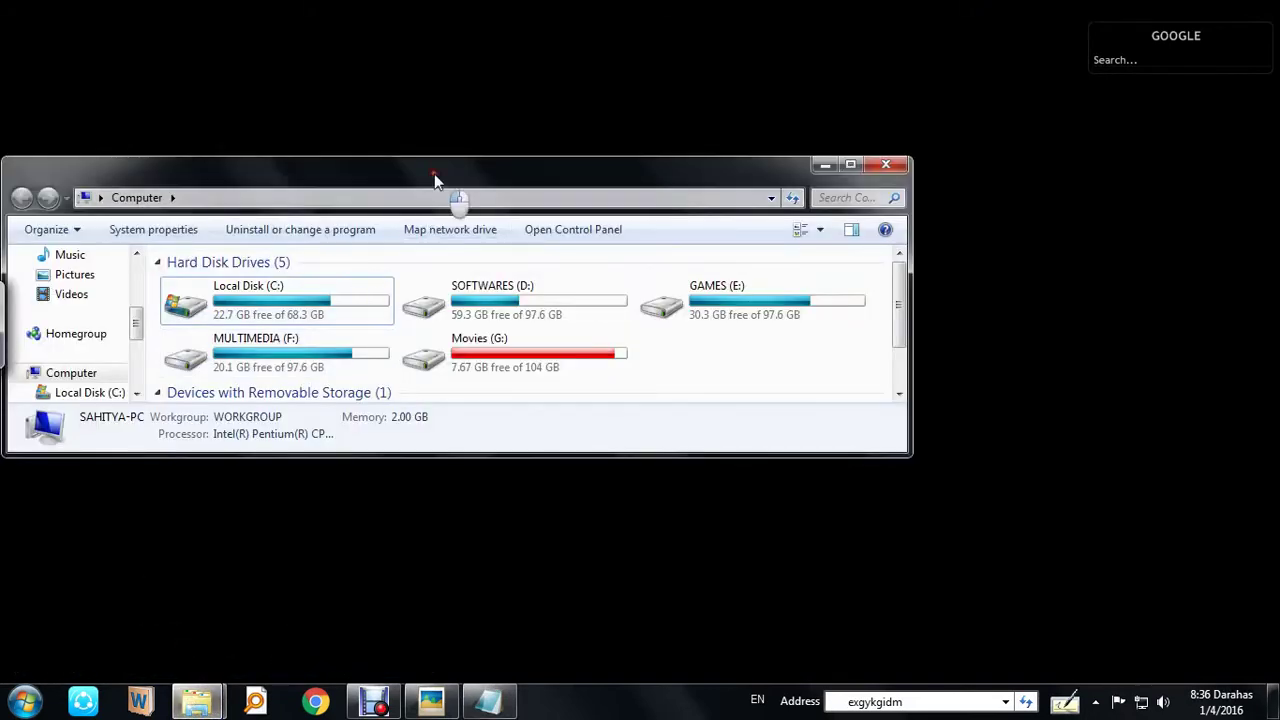
{"action": "left_click_drag", "start_coordinate": [434, 177], "coordinate": [418, 79]}
{"action": "left_click_drag", "start_coordinate": [913, 374], "coordinate": [1008, 537]}
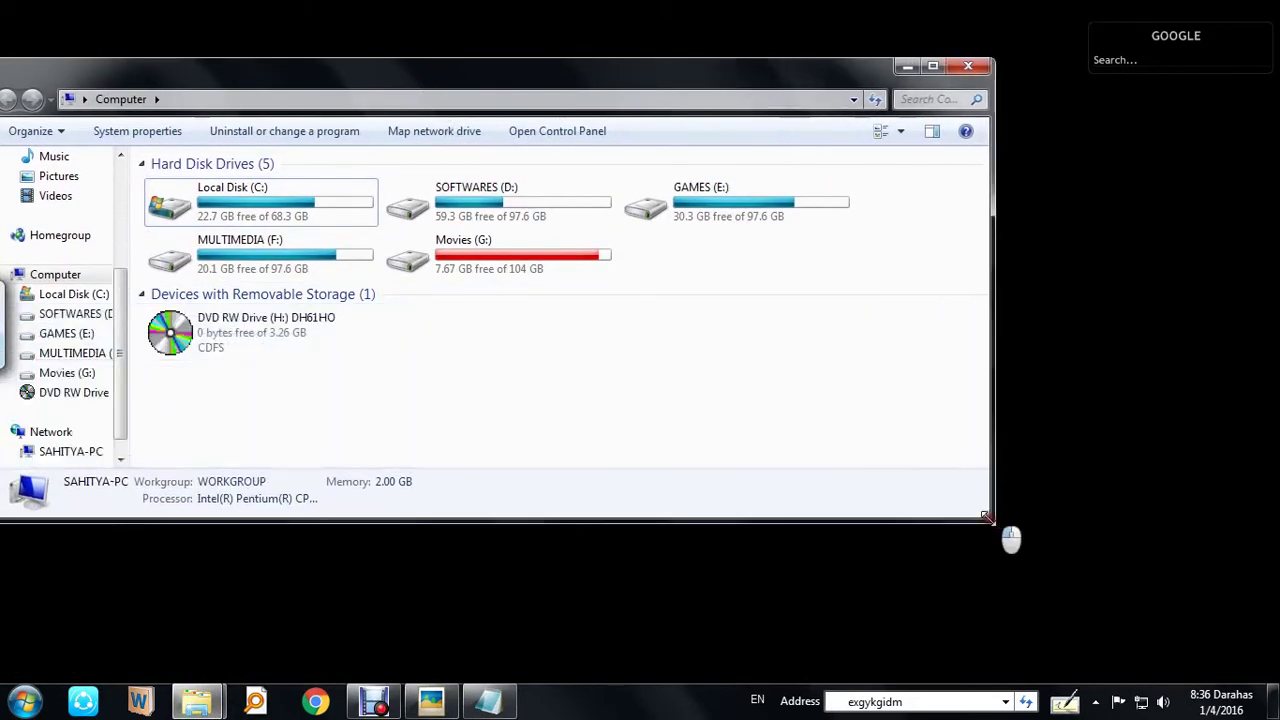
Open a second Computer window with Win+E and arrange the two windows
{"action": "mouse_move", "coordinate": [207, 706]}
{"action": "key", "text": "super+e"}
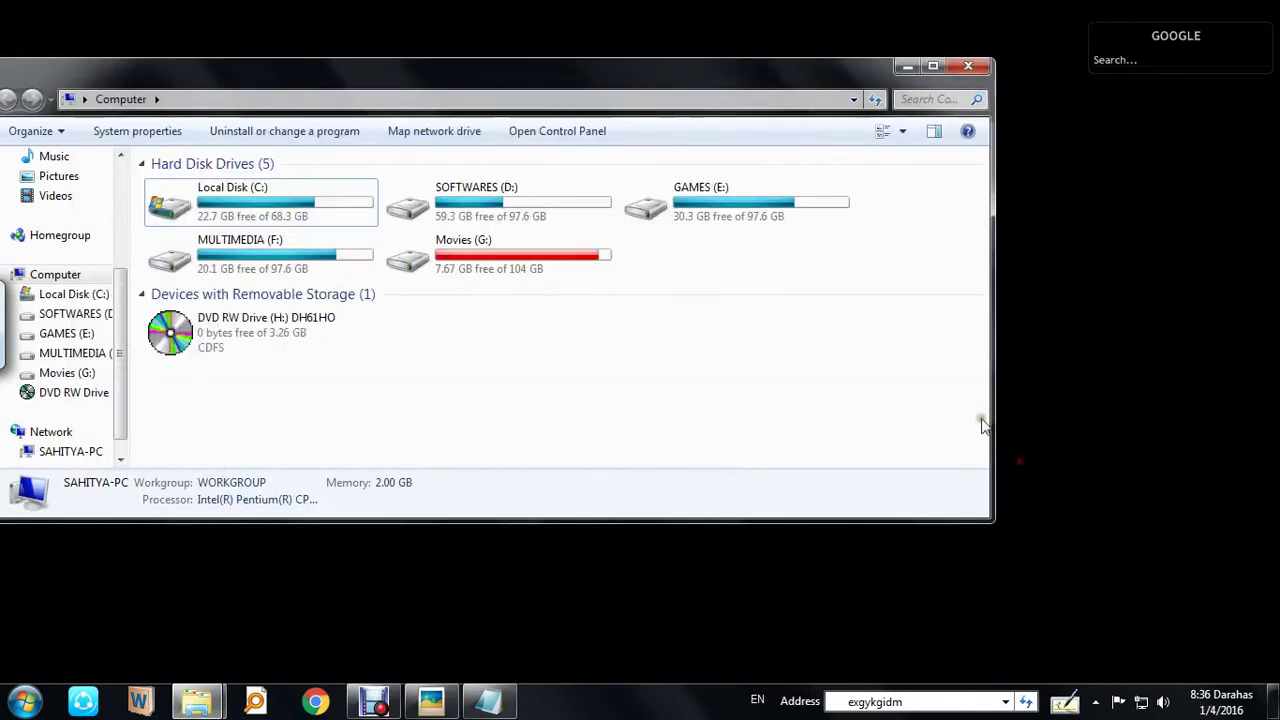
{"action": "left_click_drag", "start_coordinate": [734, 60], "coordinate": [748, 203]}
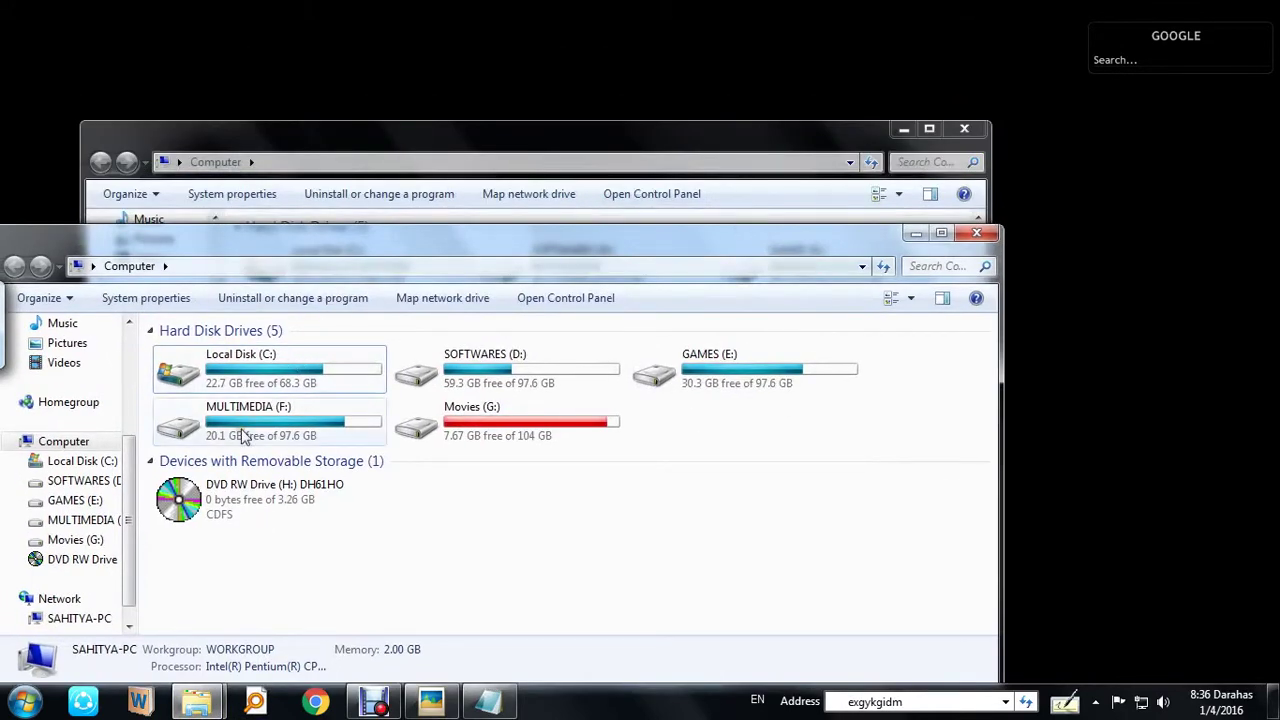
{"action": "key", "text": "alt+Tab"}
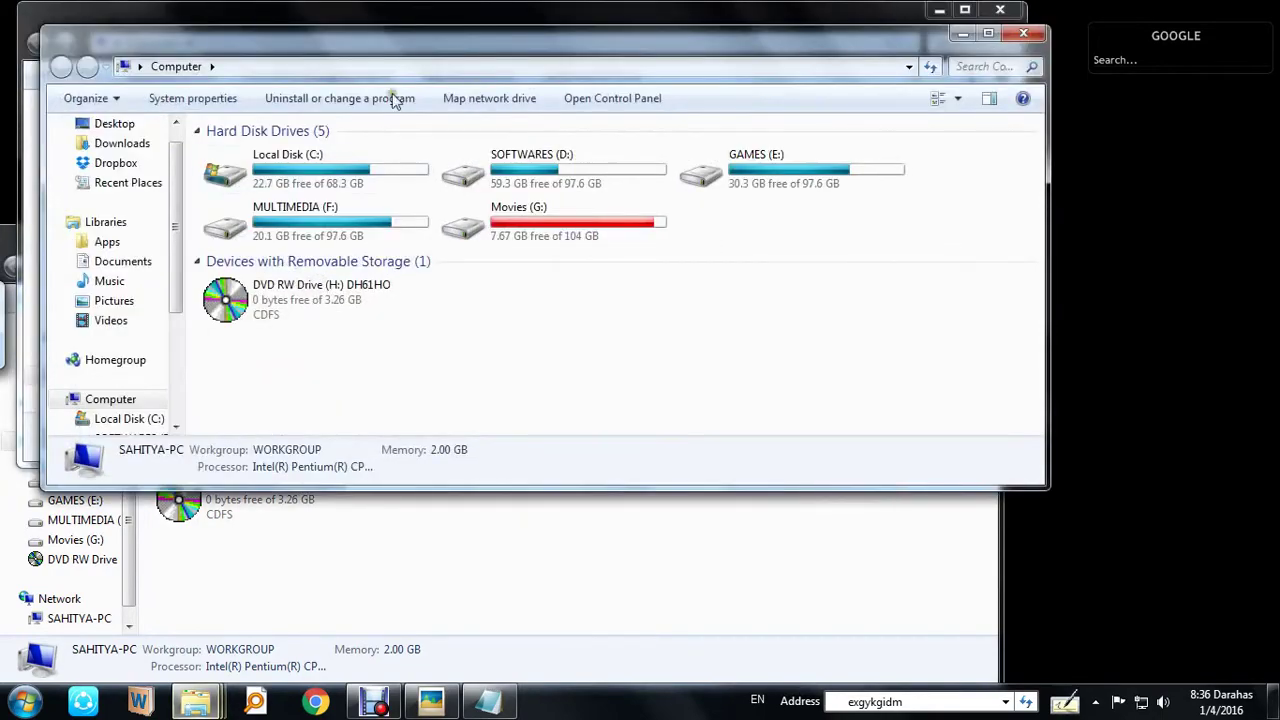
{"action": "left_click_drag", "start_coordinate": [436, 41], "coordinate": [597, 108]}
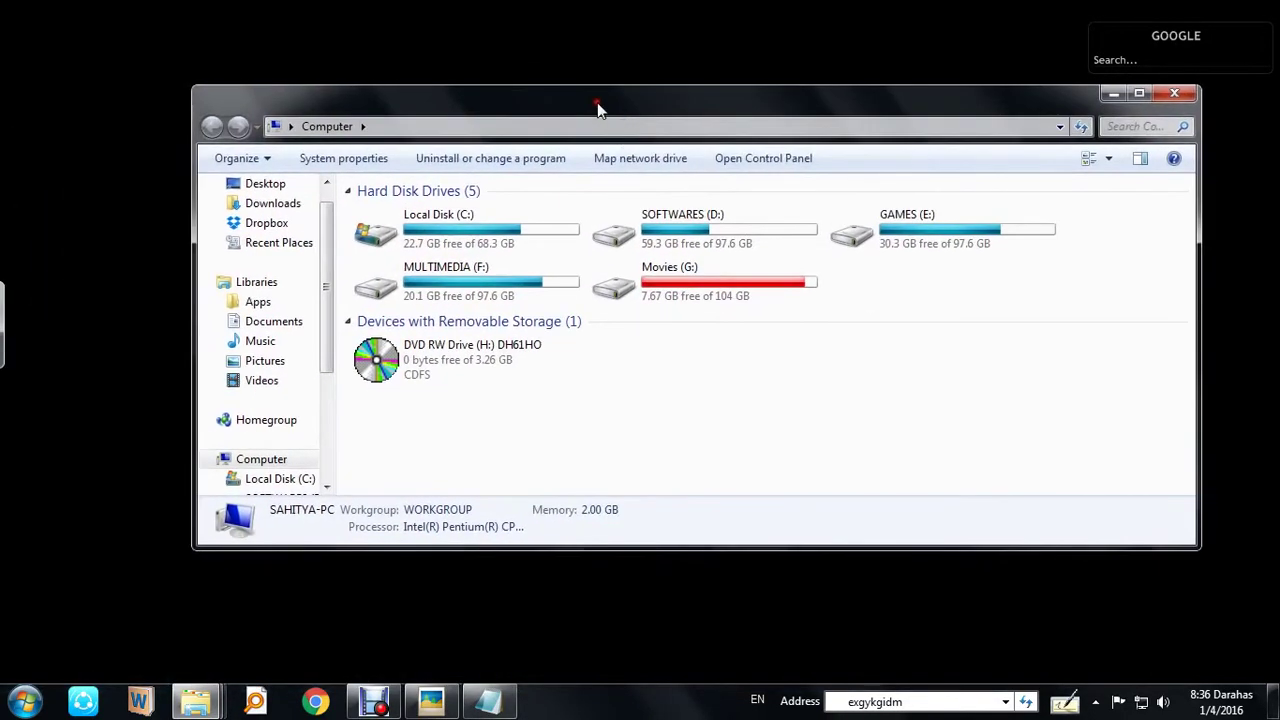
Bring the fourth Computer window to the front and maximise it
{"action": "left_click", "coordinate": [1114, 92]}
{"action": "key", "text": "super"}
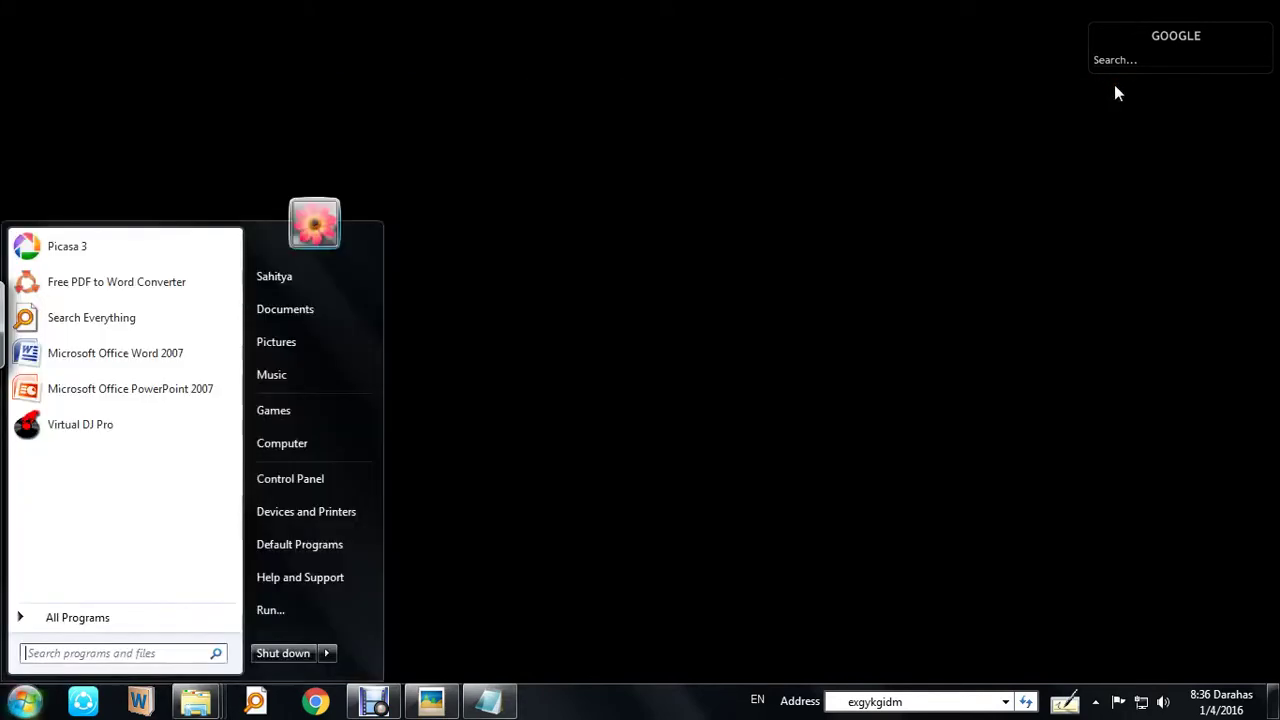
{"action": "key", "text": "Escape"}
{"action": "mouse_move", "coordinate": [189, 677]}
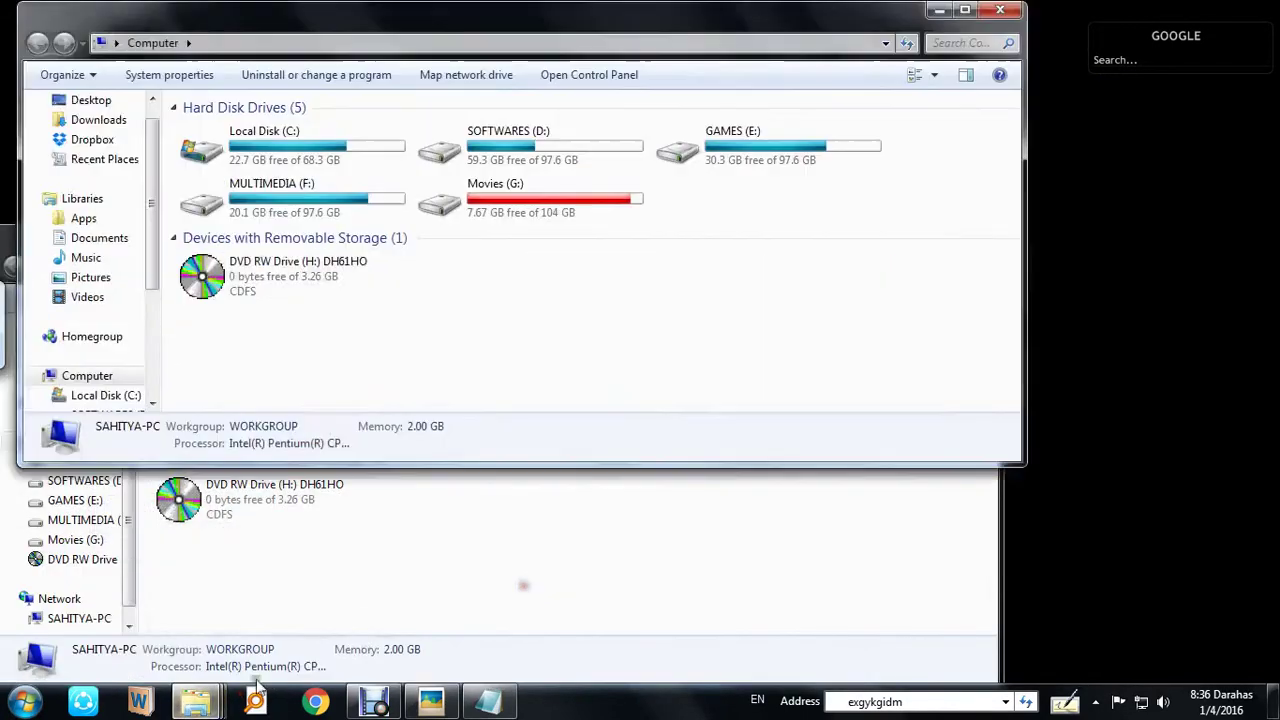
{"action": "left_click", "coordinate": [723, 655]}
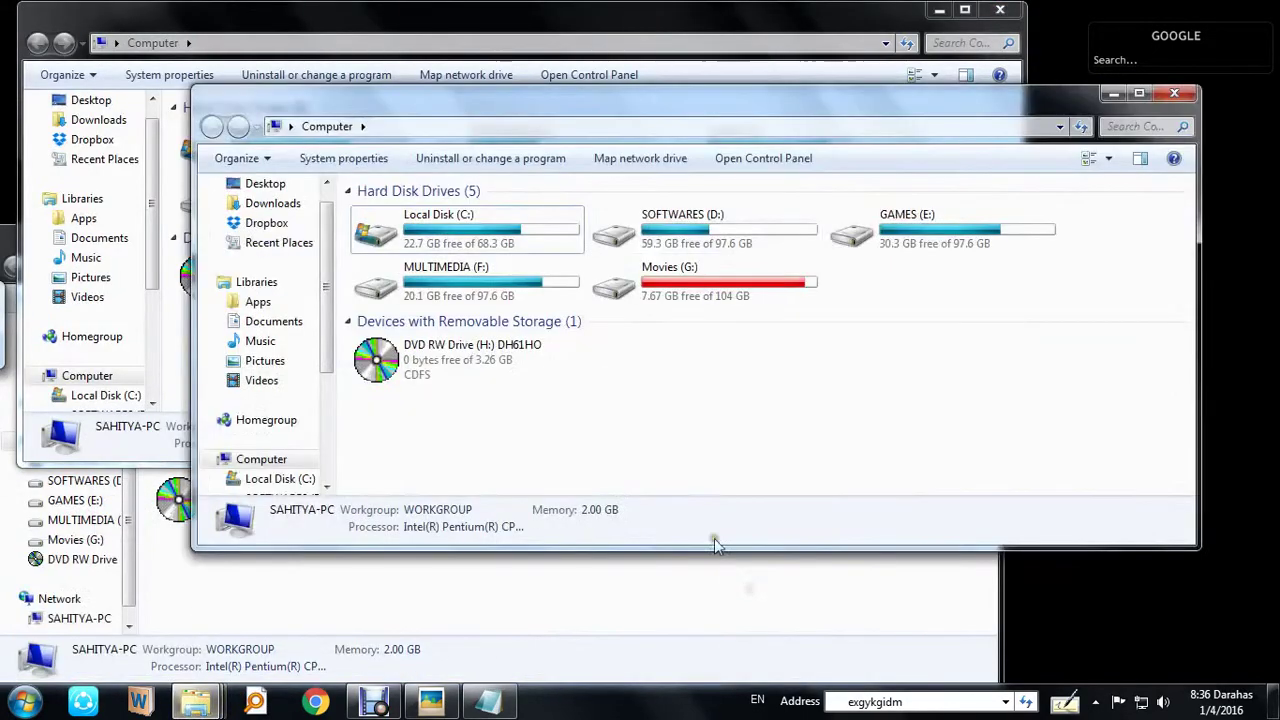
{"action": "left_click_drag", "start_coordinate": [714, 96], "coordinate": [743, 126]}
{"action": "double_click", "coordinate": [743, 126]}
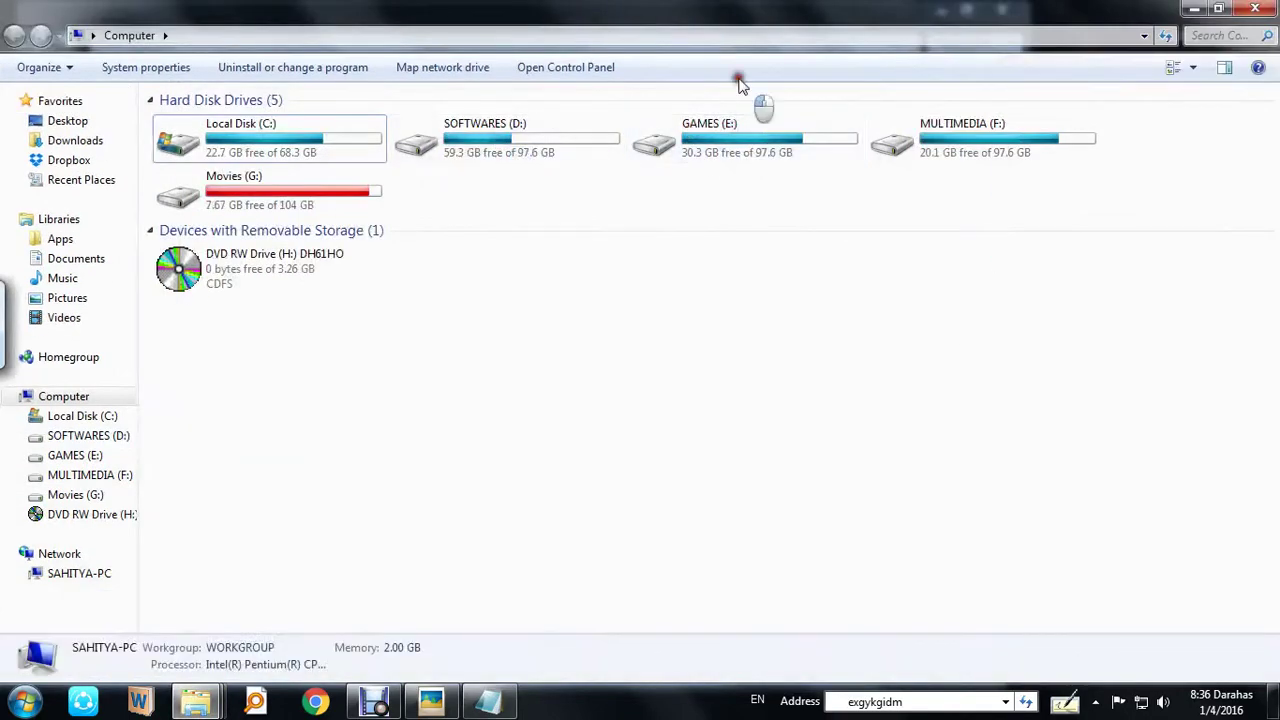
Shake the maximised window to minimise the others, close it, and refresh the desktop
{"action": "left_click_drag", "start_coordinate": [731, 8], "coordinate": [686, 116]}
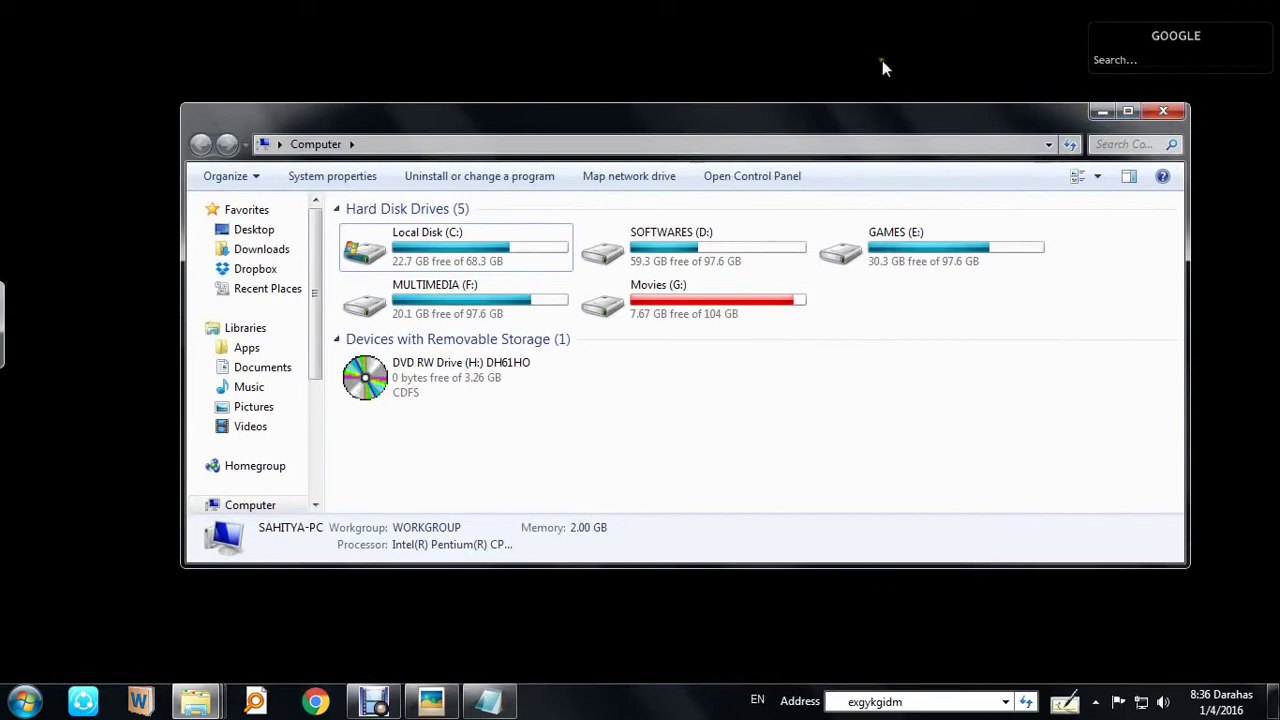
{"action": "left_click", "coordinate": [1178, 114]}
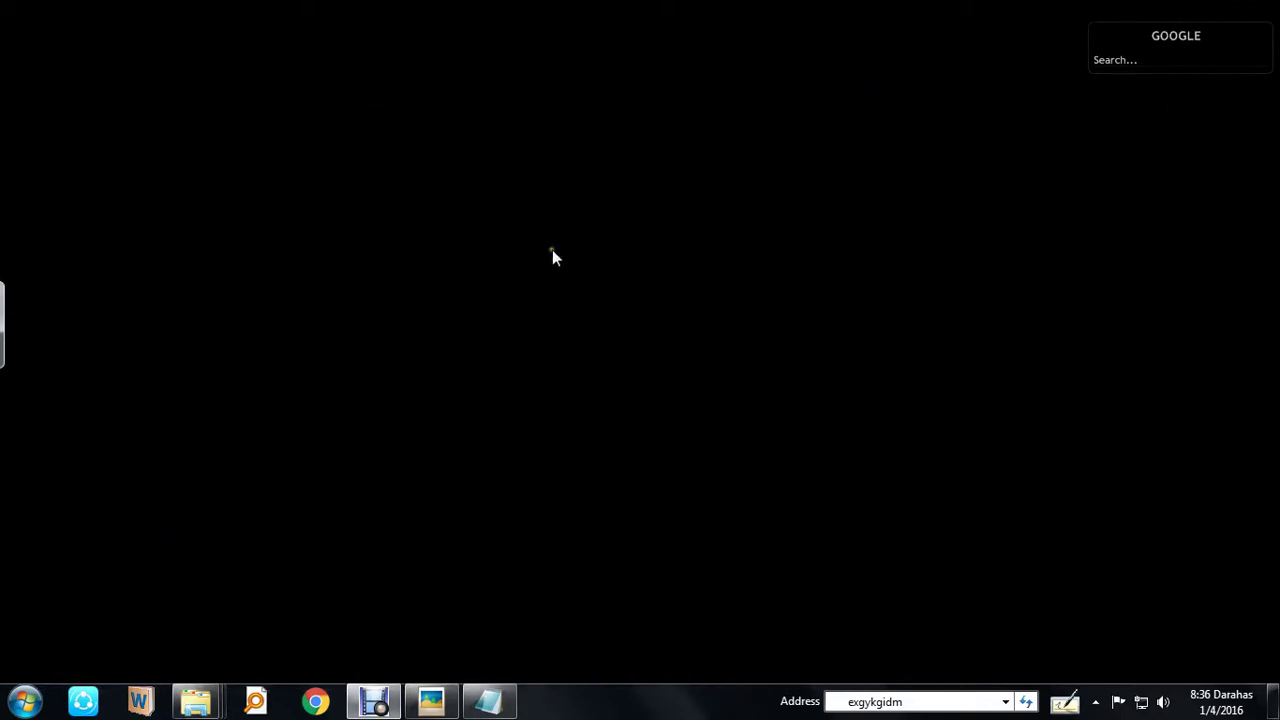
{"action": "right_click", "coordinate": [552, 250]}
{"action": "left_click", "coordinate": [595, 303]}
{"action": "right_click", "coordinate": [588, 270]}
{"action": "left_click", "coordinate": [626, 320]}
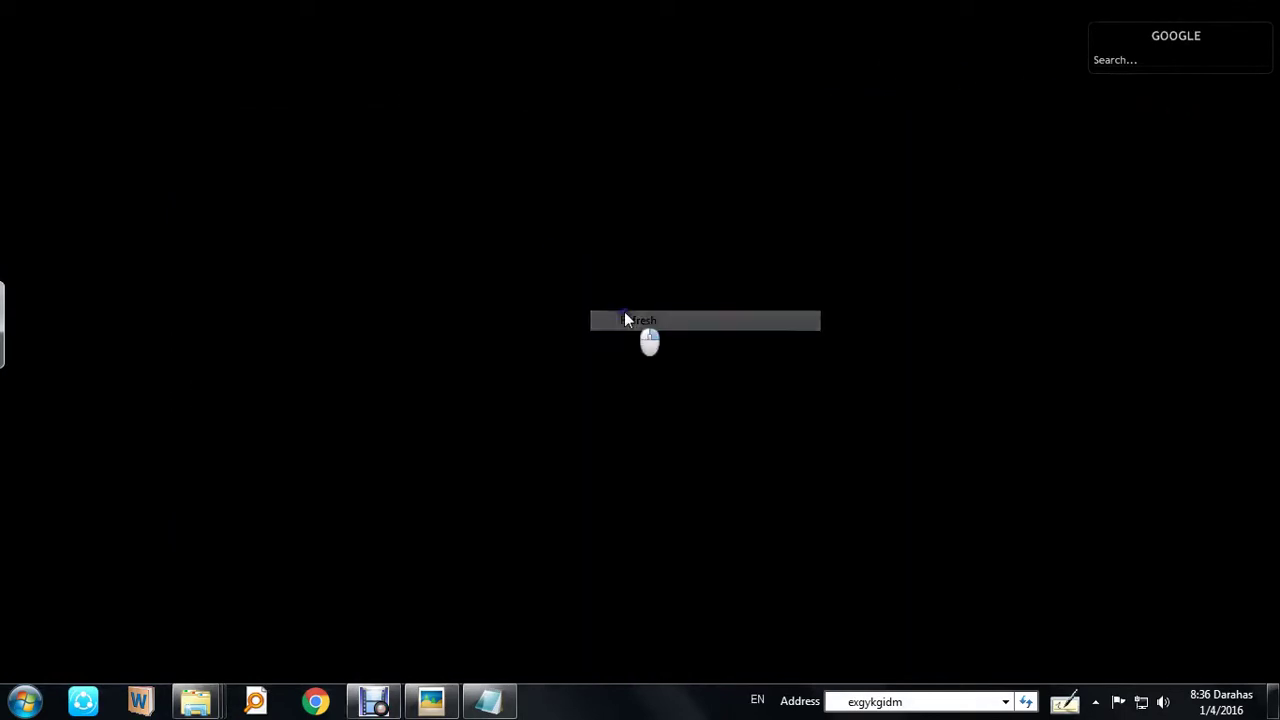